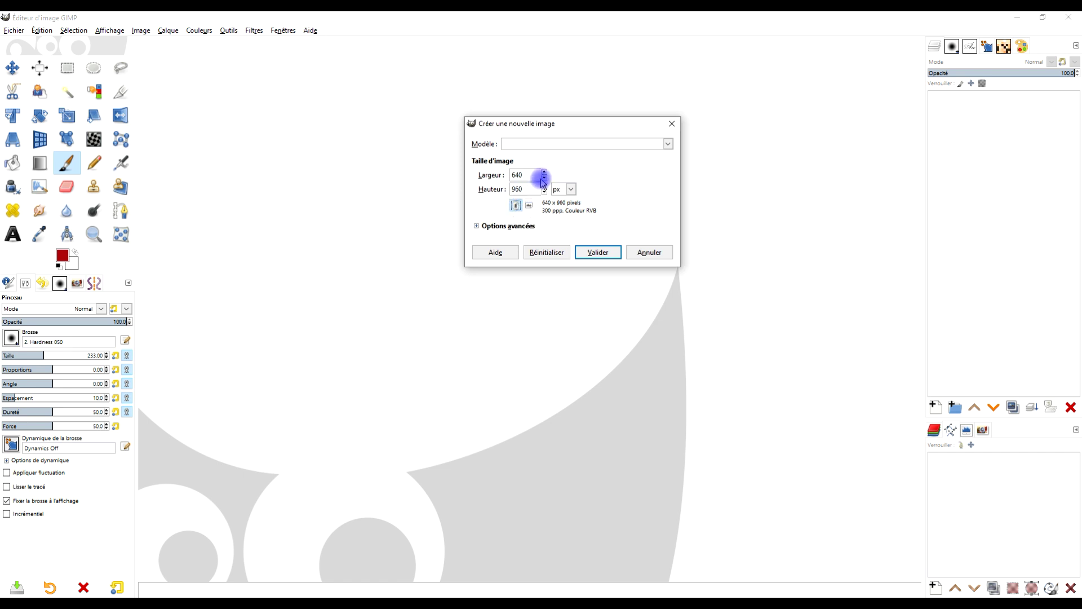
Set up the new image with the A4 (300ppi) template and fill it with the background colour (Couleur d'arrière-plan).
left_click(557, 146)
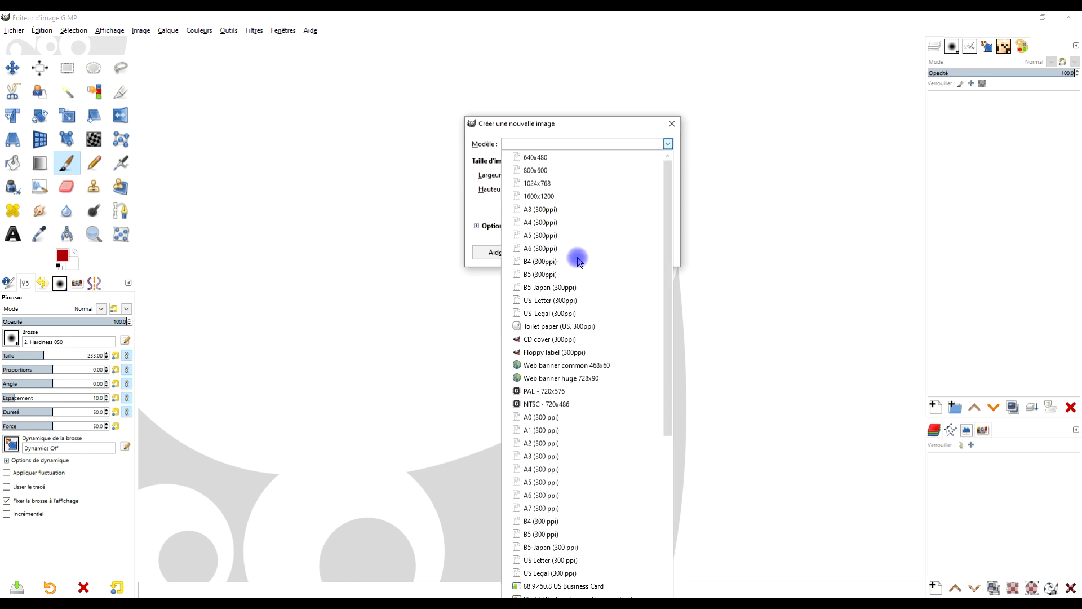
left_click(578, 225)
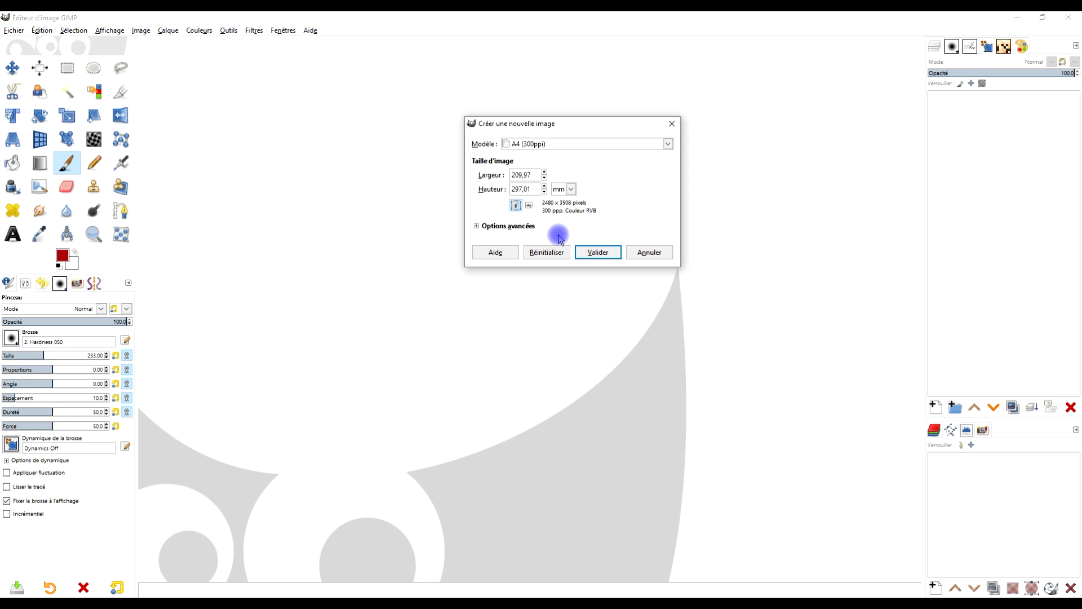
left_click(509, 226)
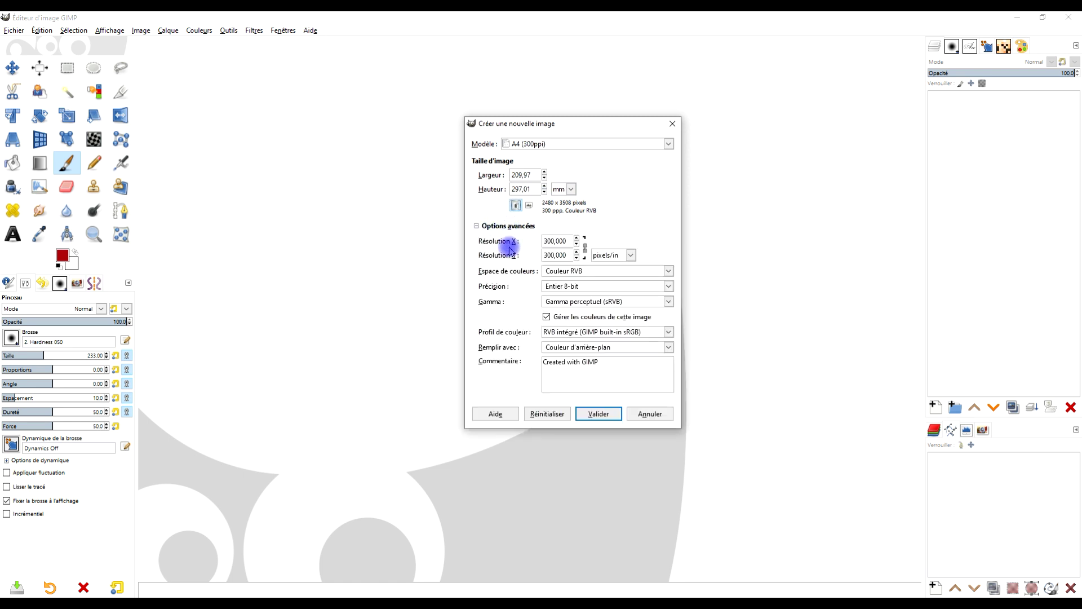
left_click(584, 348)
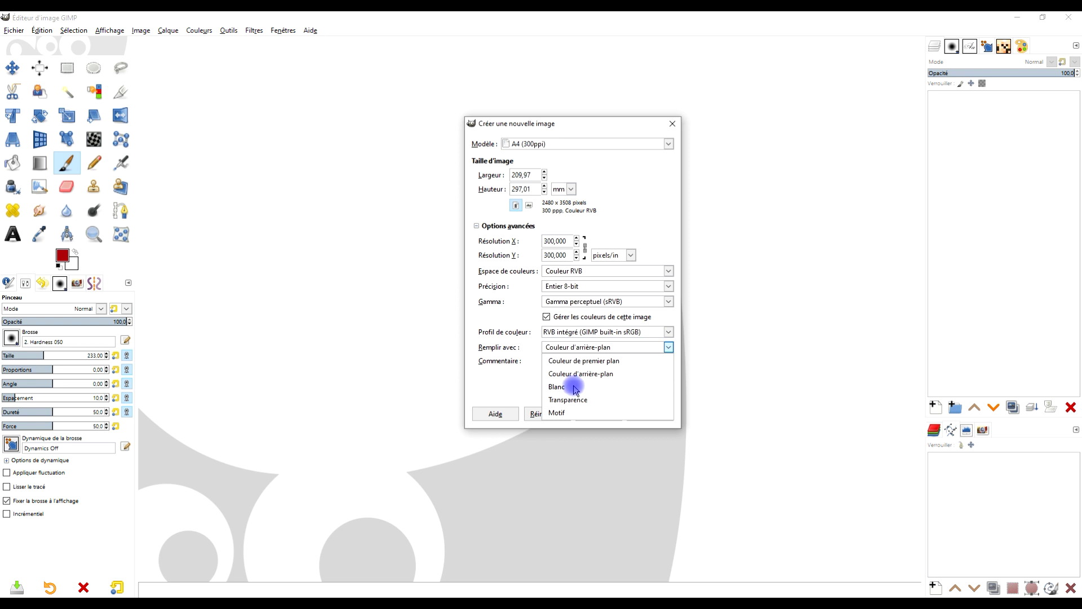
left_click(588, 375)
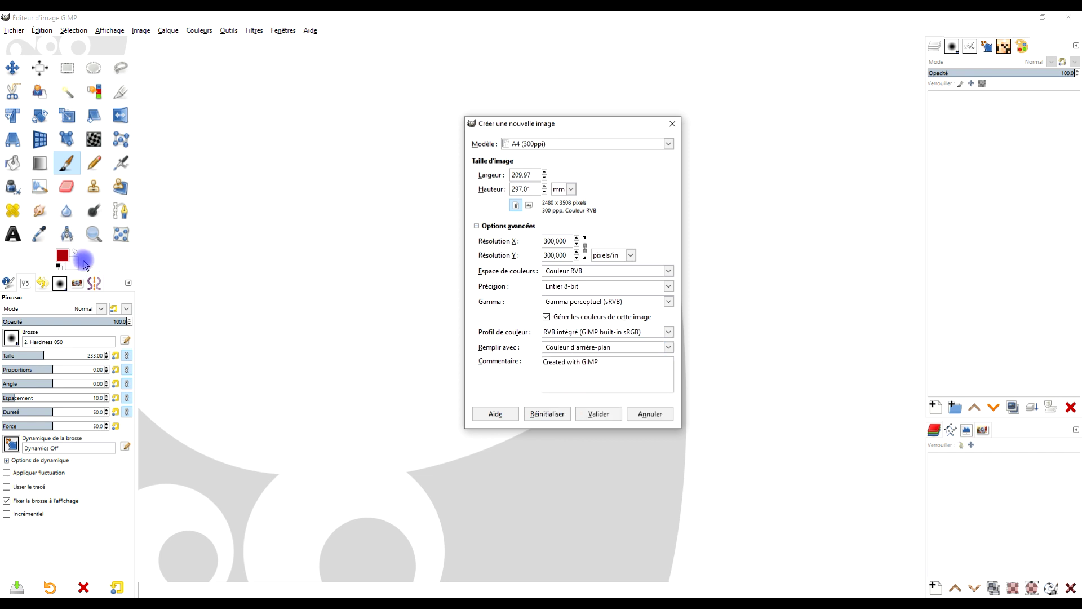
Set white as the foreground colour and black as the background colour, and create the image.
left_click(59, 265)
left_click(75, 250)
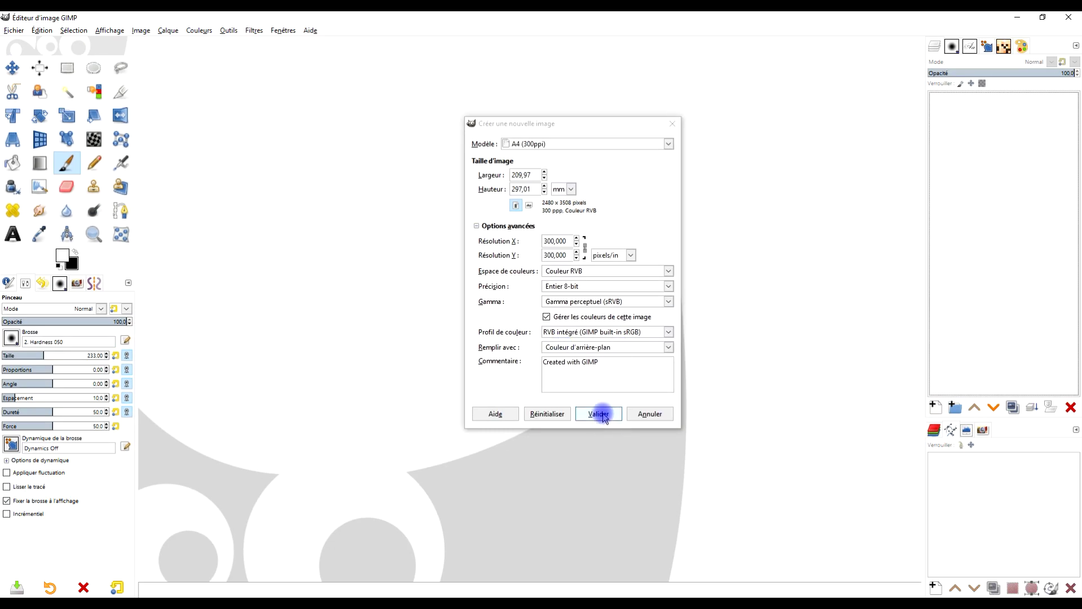
left_click(600, 414)
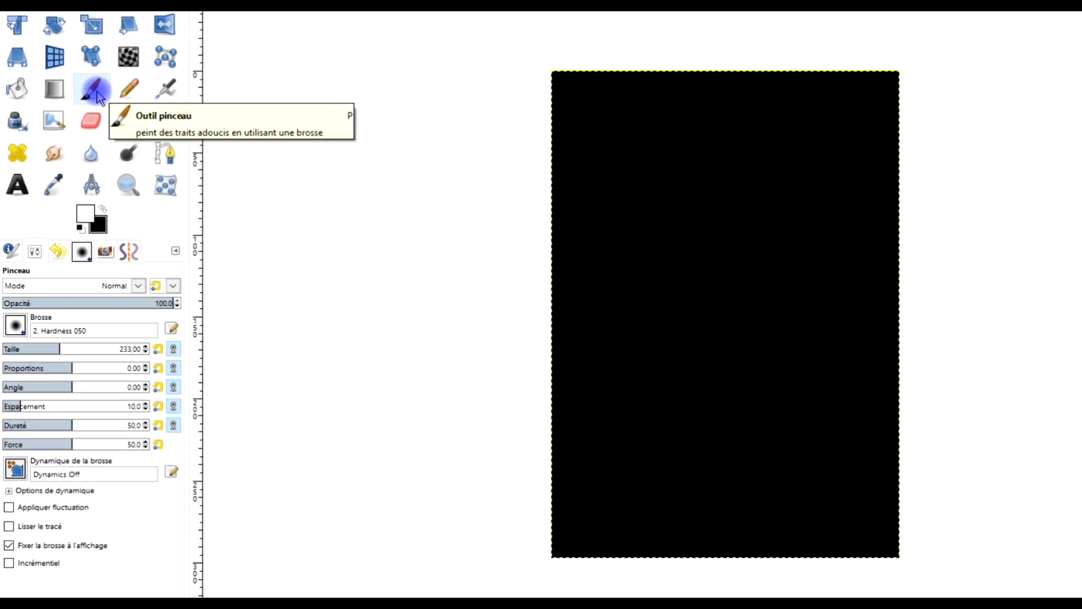
Choose the Sparks brush for the Paintbrush tool.
left_click(16, 324)
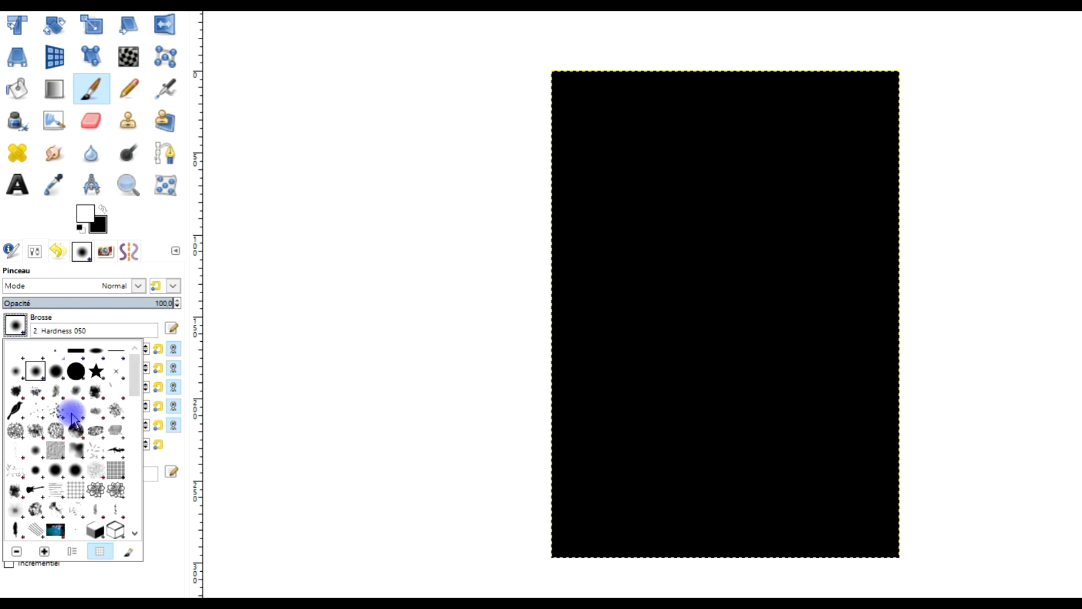
scroll(75, 416, "down", 3)
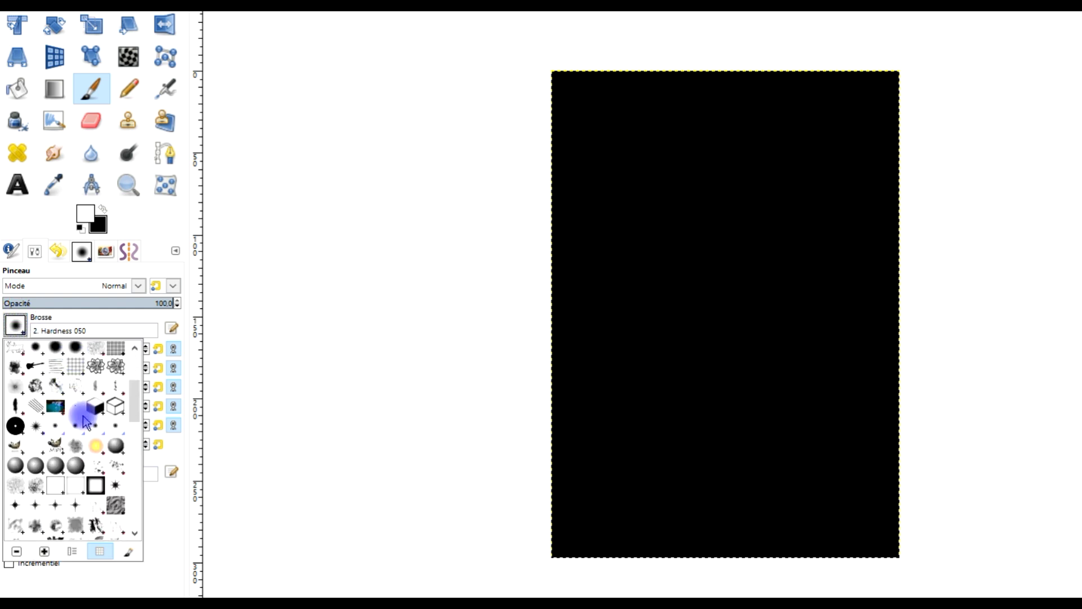
double_click(100, 451)
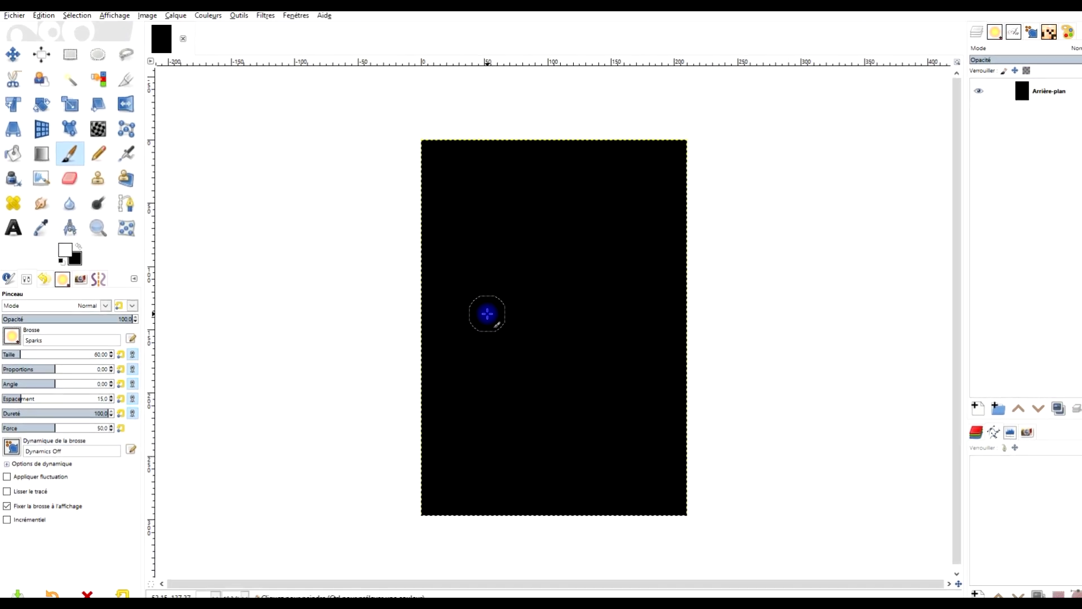
Test the Sparks brush on the black canvas with single dabs at sizes 60 and 106 and a winding stroke, undoing each one.
left_click(503, 278)
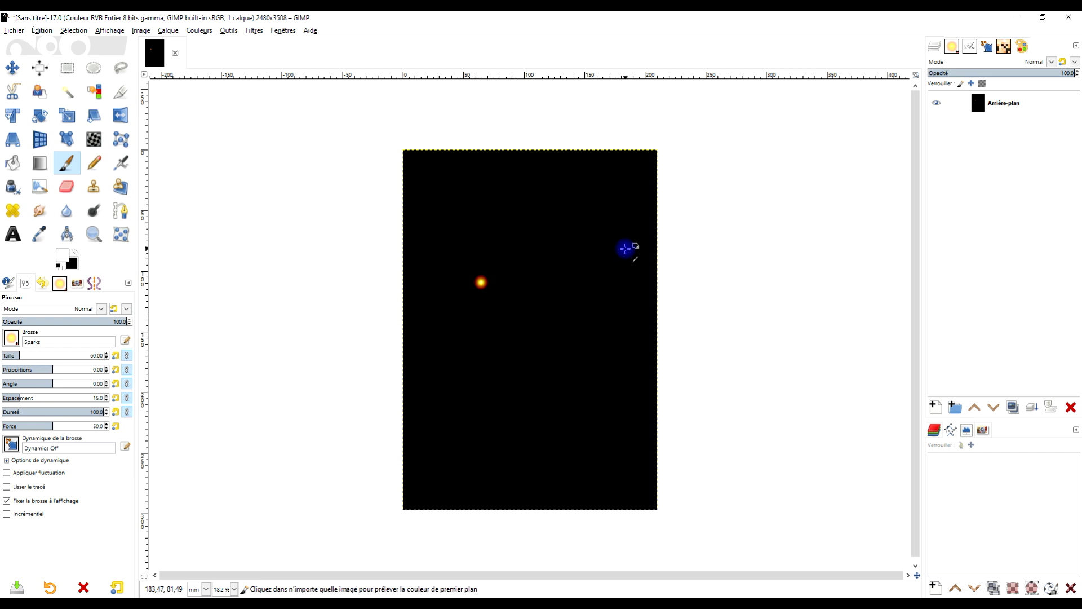
key("ctrl+z")
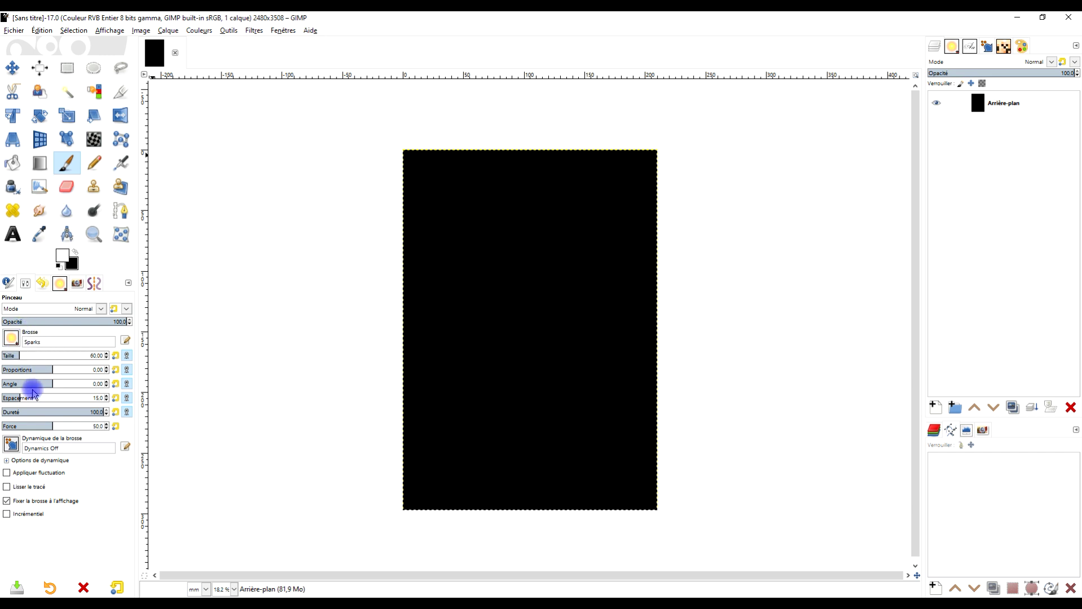
left_click(501, 402)
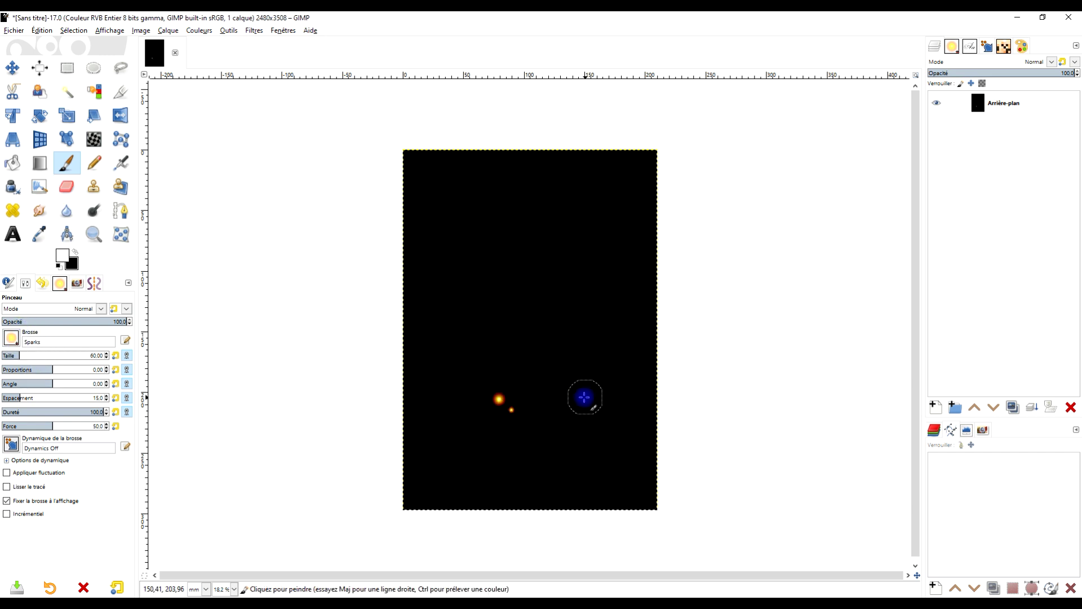
key("ctrl+z")
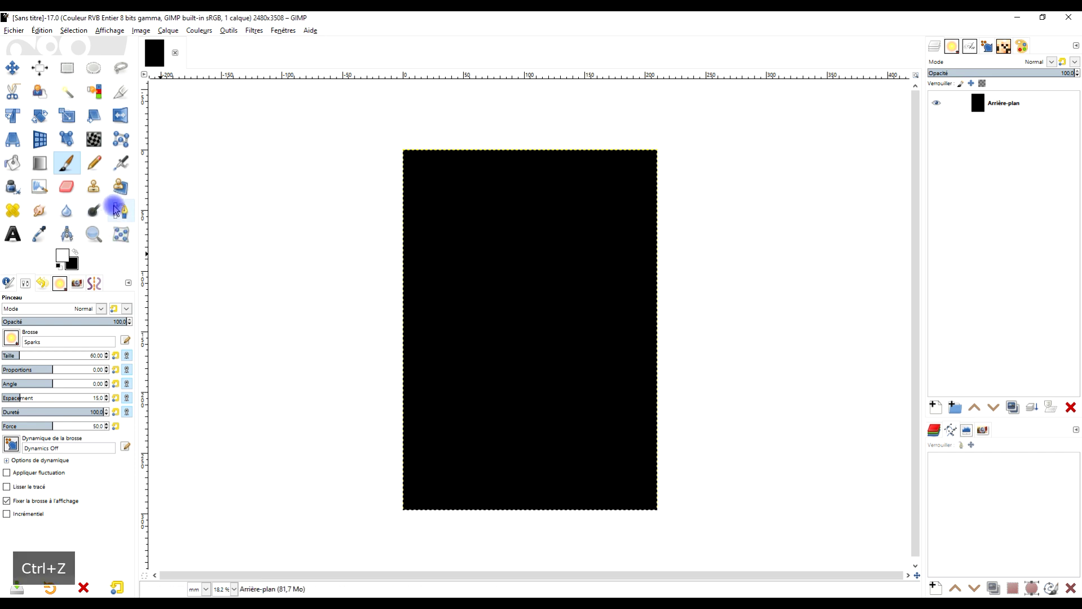
left_click(501, 402)
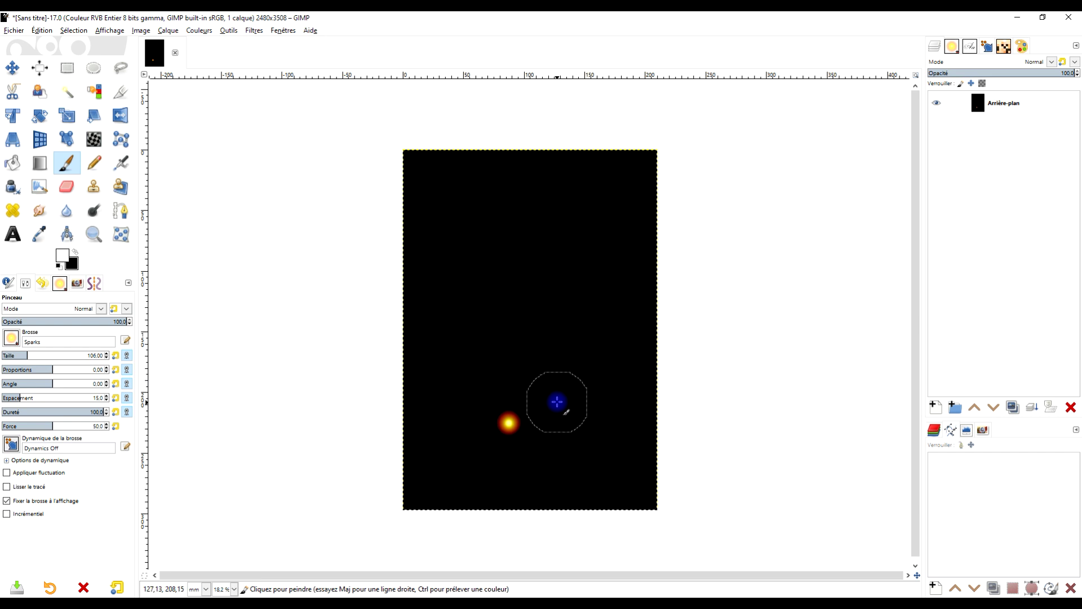
key("ctrl+z")
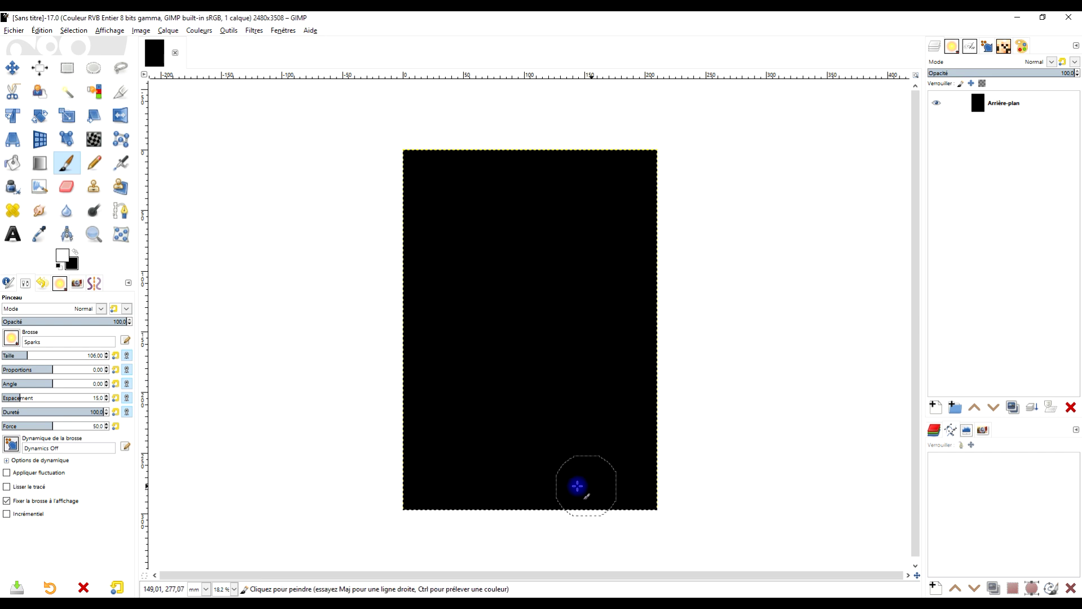
mouse_move(499, 488)
left_mouse_down()
mouse_move(594, 481)
mouse_move(610, 464)
mouse_move(594, 430)
mouse_move(447, 404)
mouse_move(506, 403)
mouse_move(586, 372)
mouse_move(607, 319)
mouse_move(562, 278)
mouse_move(454, 280)
mouse_move(572, 253)
mouse_move(613, 213)
mouse_move(589, 190)
mouse_move(533, 179)
left_mouse_up()
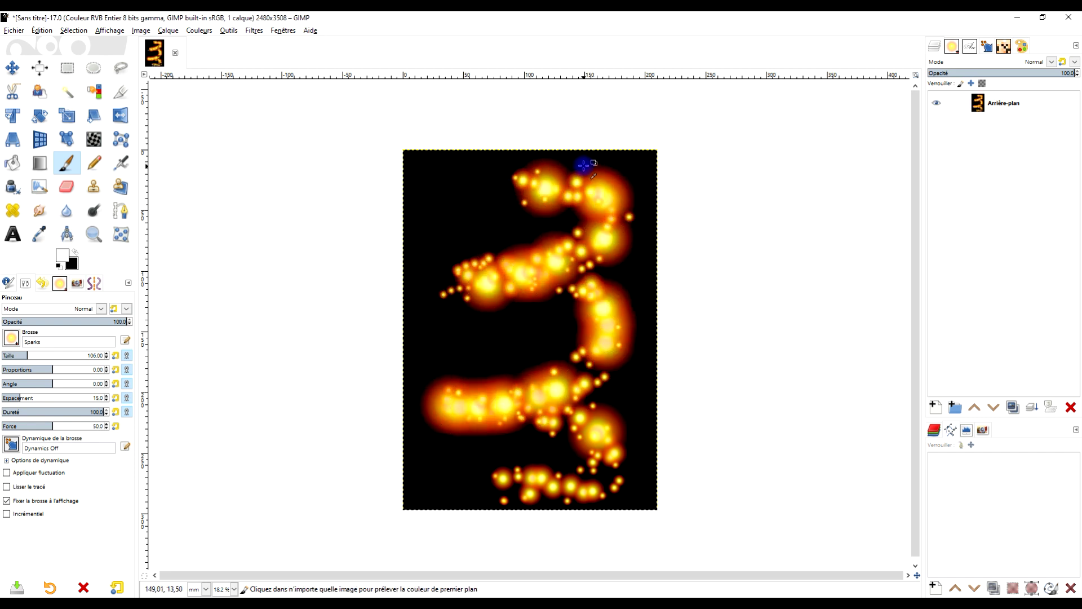
key("ctrl+z")
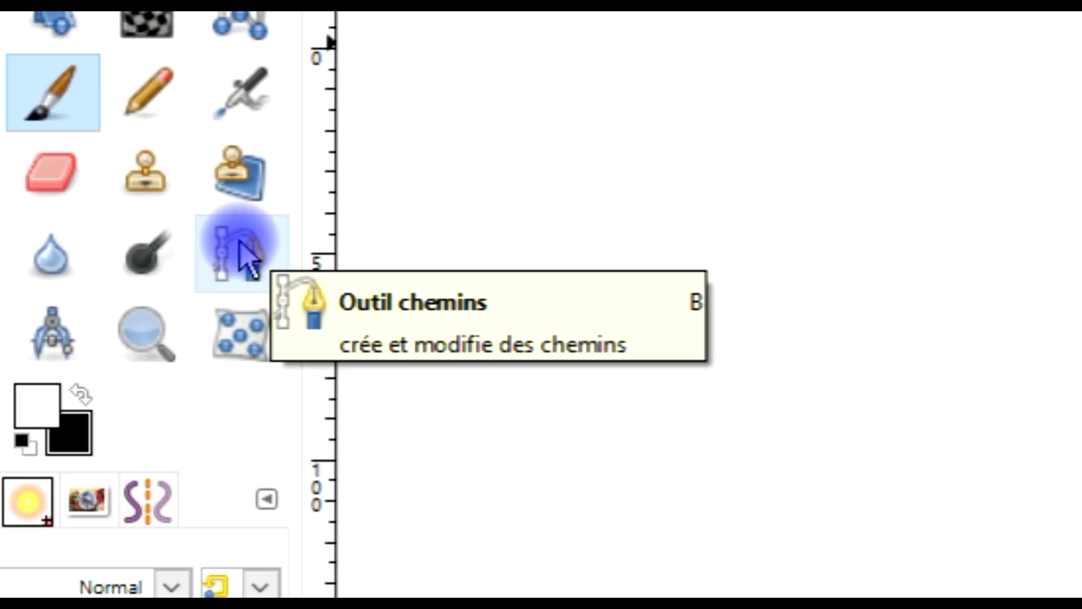
Draw an open, curved zigzag path in the shape of a Christmas tree, starting at the canvas's lower left and narrowing to a tip near the top centre.
left_click(120, 211)
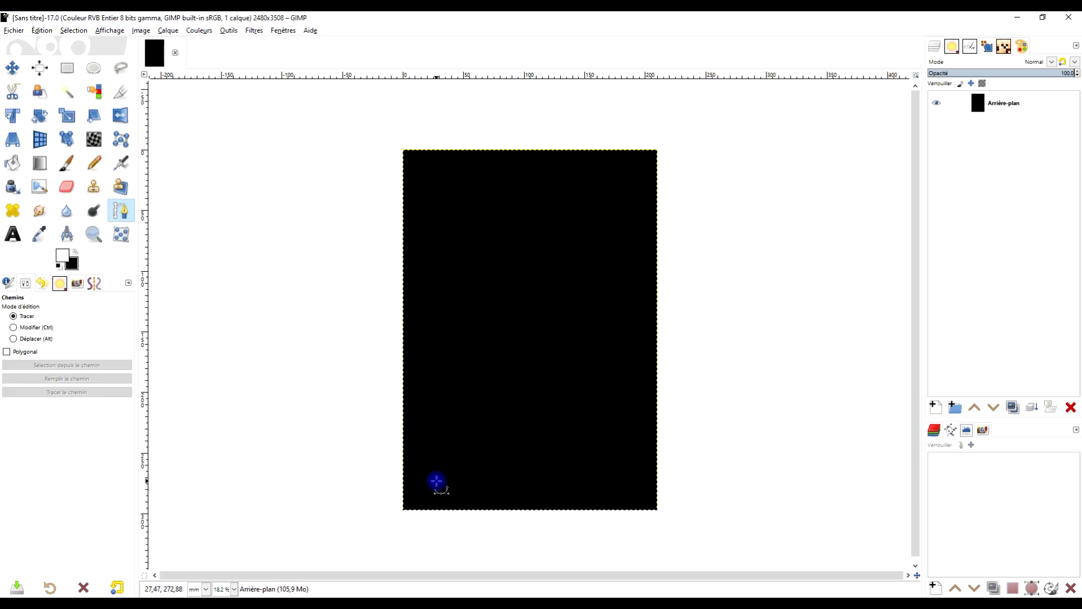
left_click(468, 474)
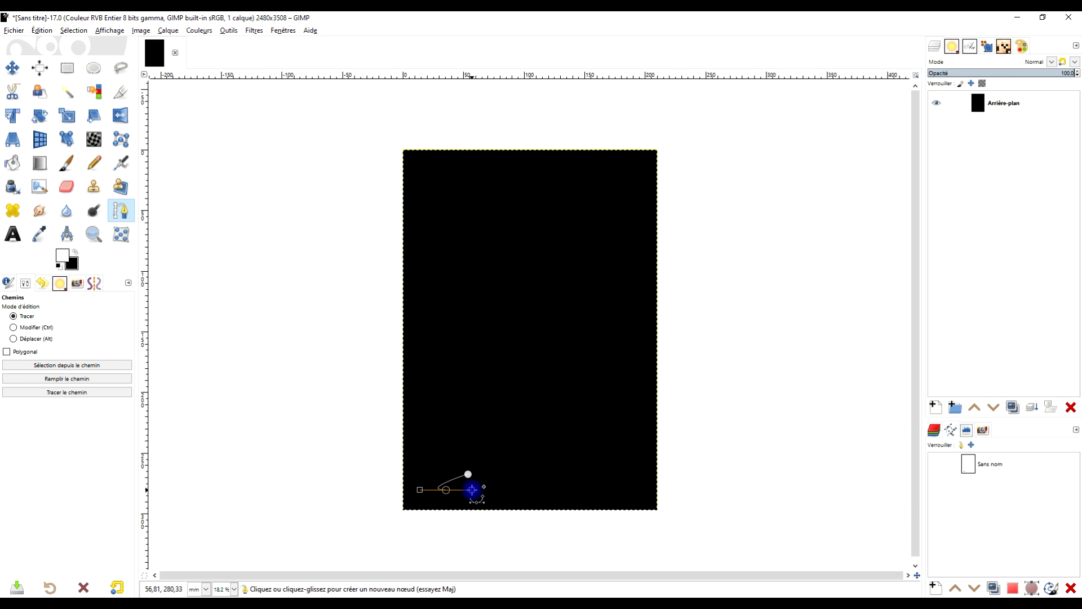
left_click_drag(425, 507, 489, 485)
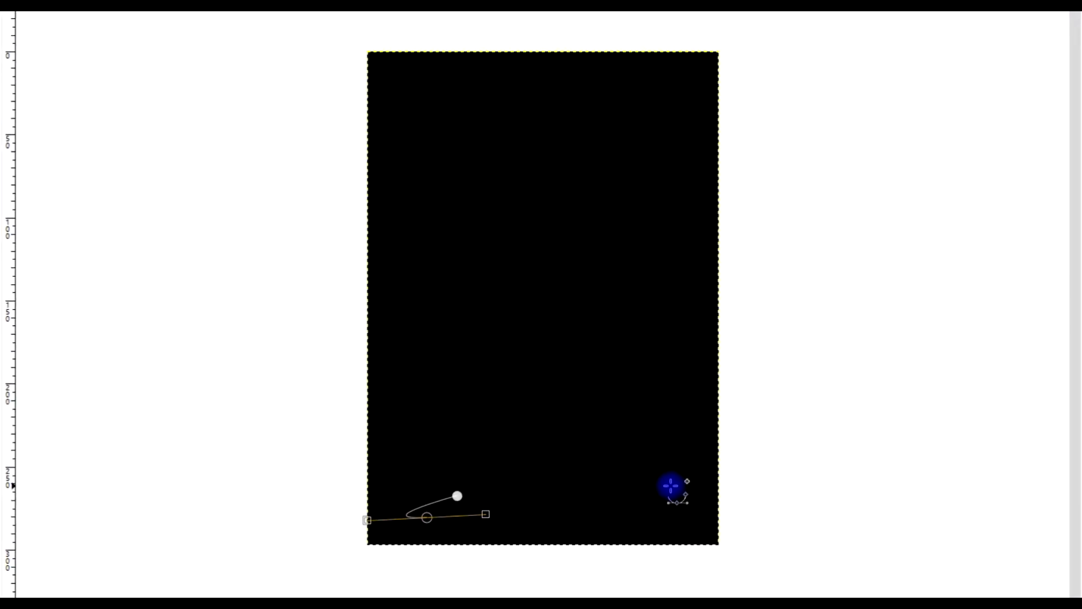
mouse_move(676, 484)
left_mouse_down()
mouse_move(679, 461)
mouse_move(635, 466)
mouse_move(665, 447)
mouse_move(751, 531)
mouse_move(590, 519)
mouse_move(592, 459)
mouse_move(590, 518)
mouse_move(783, 451)
mouse_move(633, 395)
mouse_move(596, 458)
left_mouse_up()
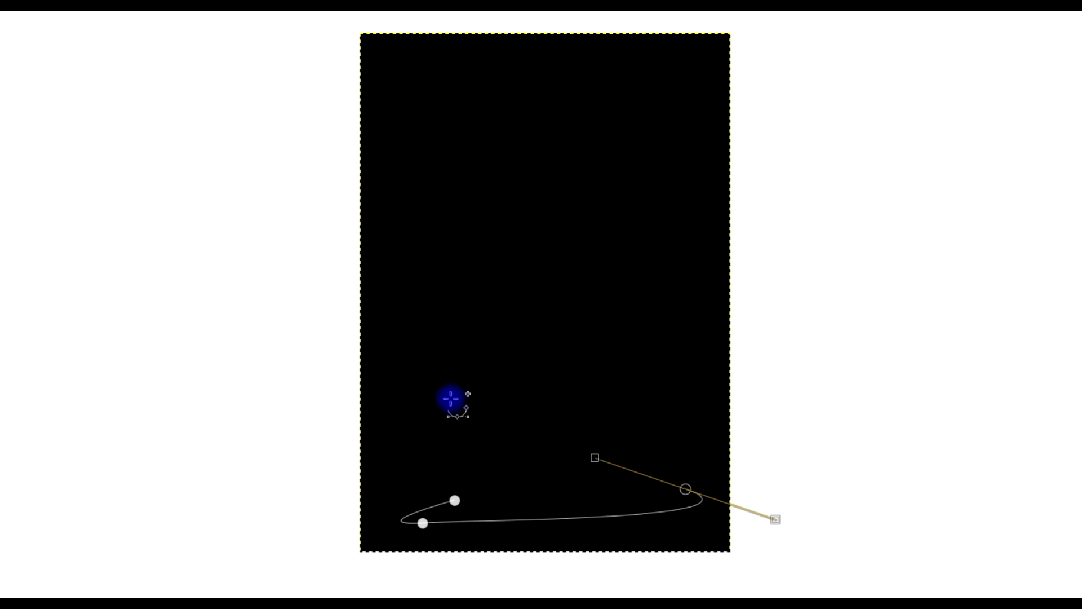
left_click_drag(443, 395, 488, 377)
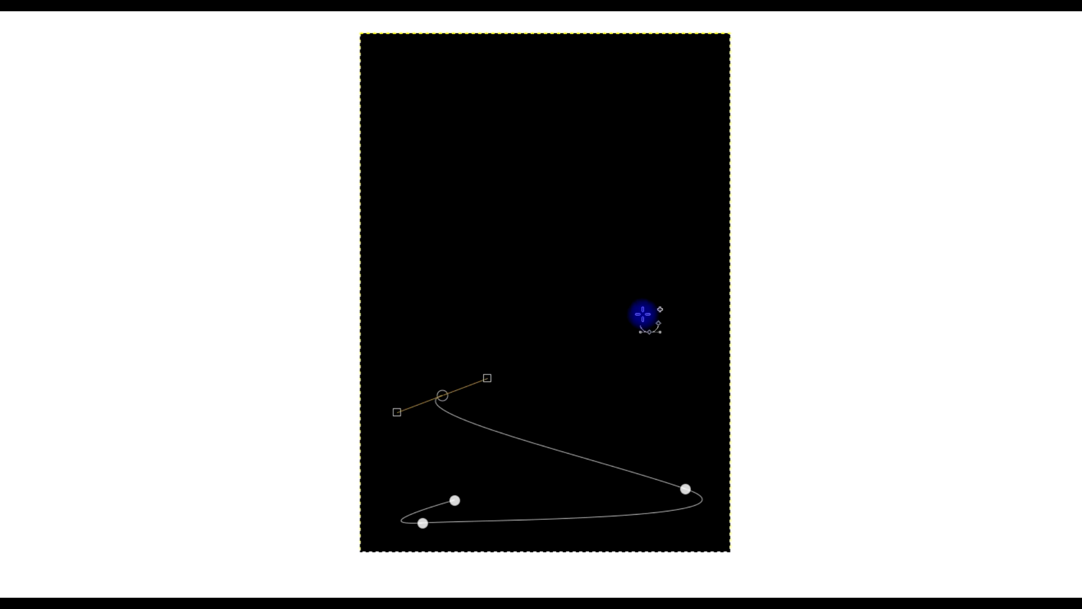
left_click_drag(641, 314, 533, 278)
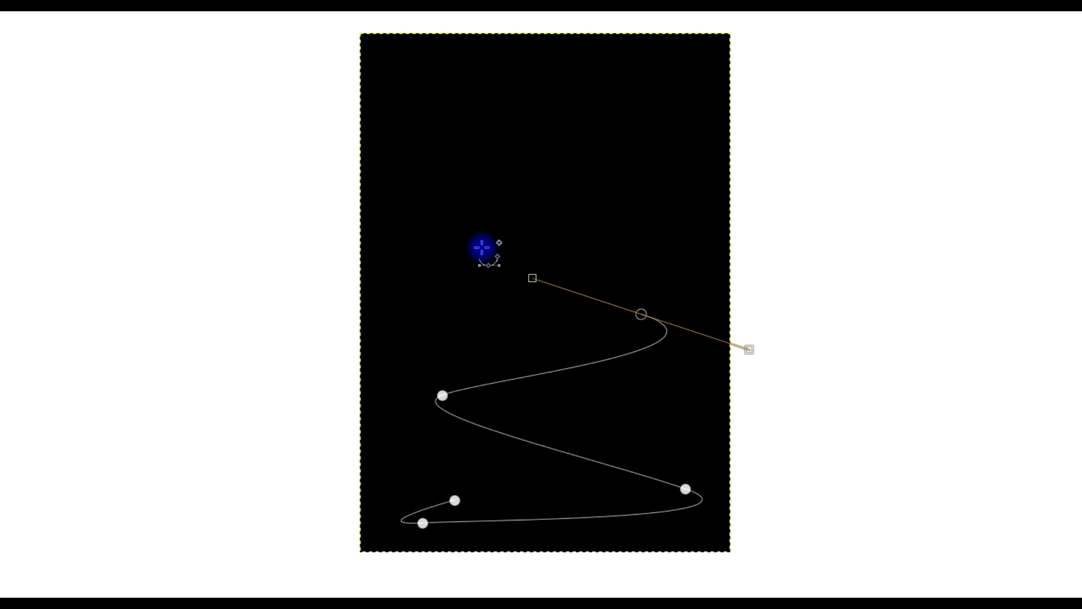
left_click_drag(482, 247, 518, 219)
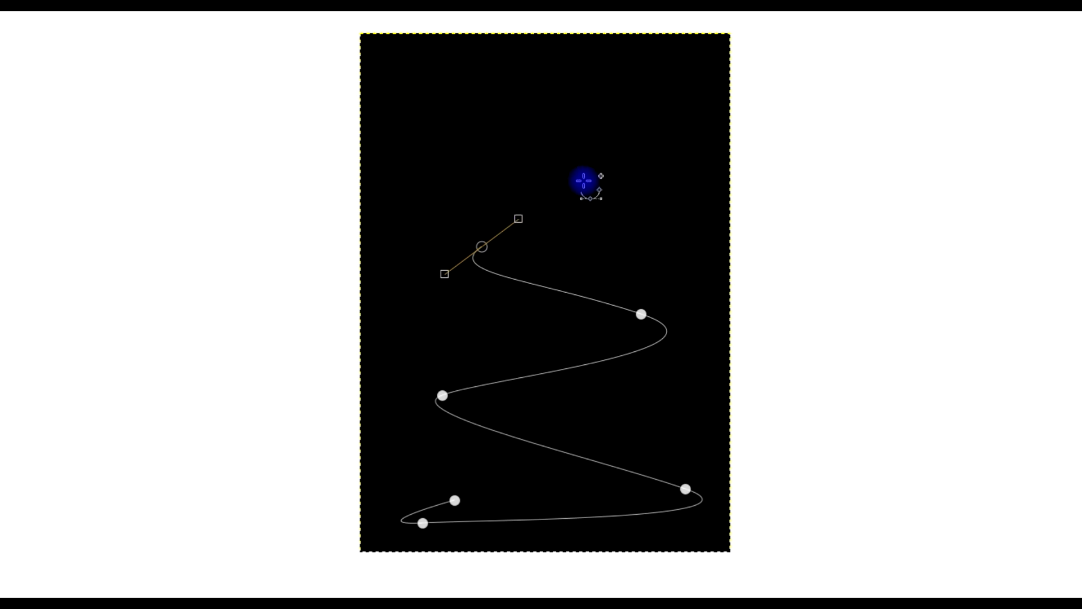
left_click_drag(586, 182, 566, 168)
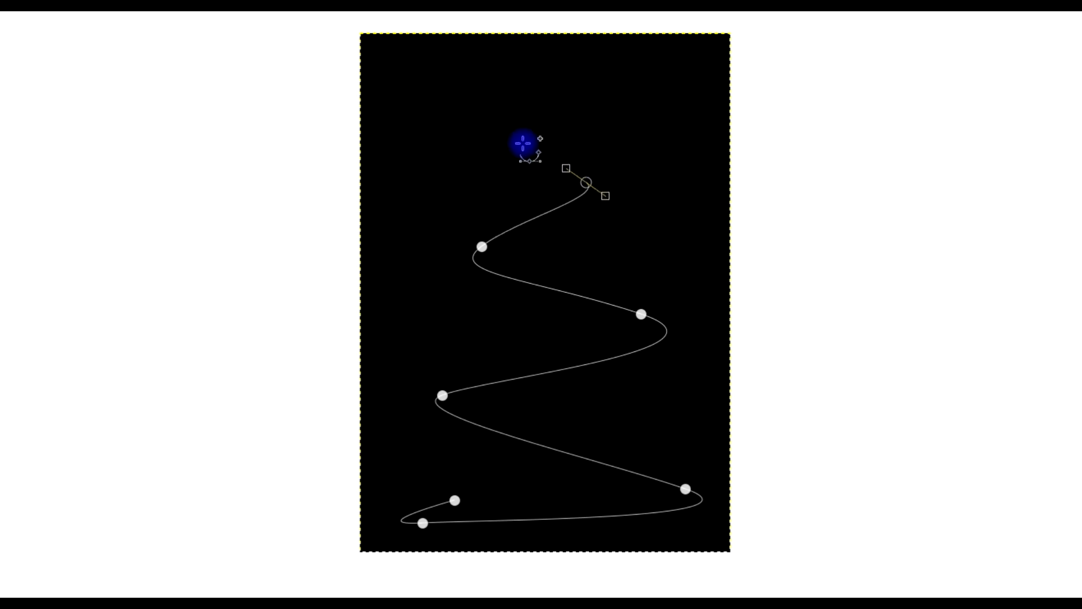
left_click_drag(519, 142, 529, 138)
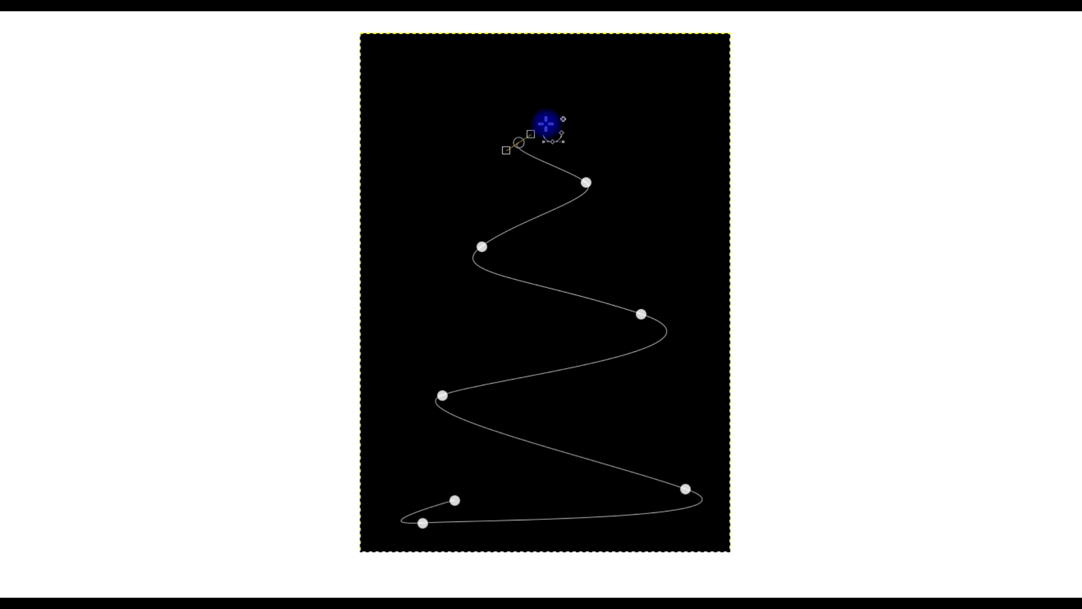
left_click(550, 127)
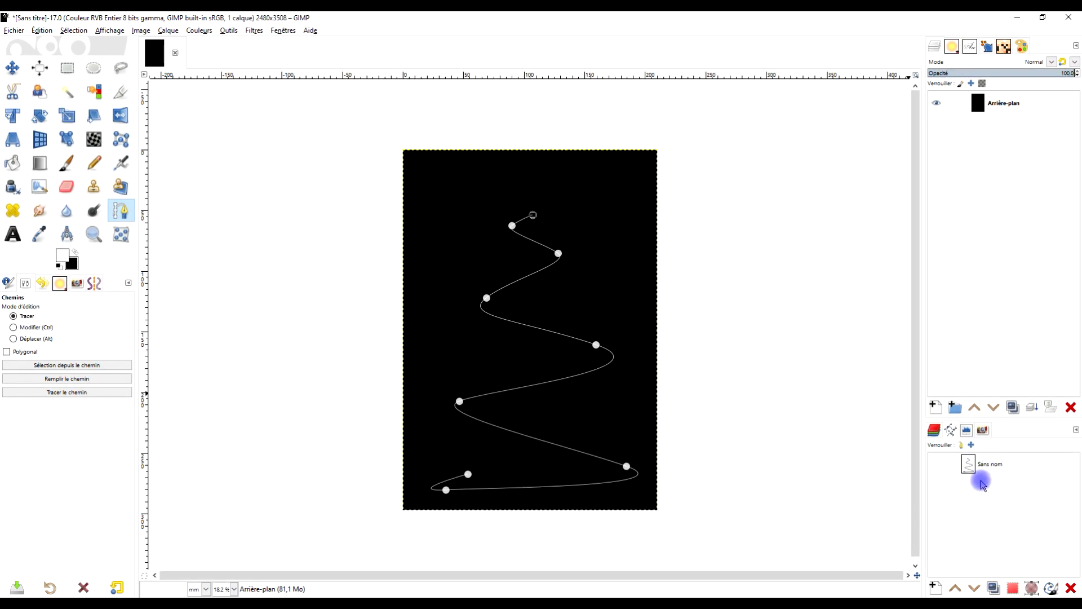
Bring up the Chemins dialog in the dock below the layers list.
left_click(953, 434)
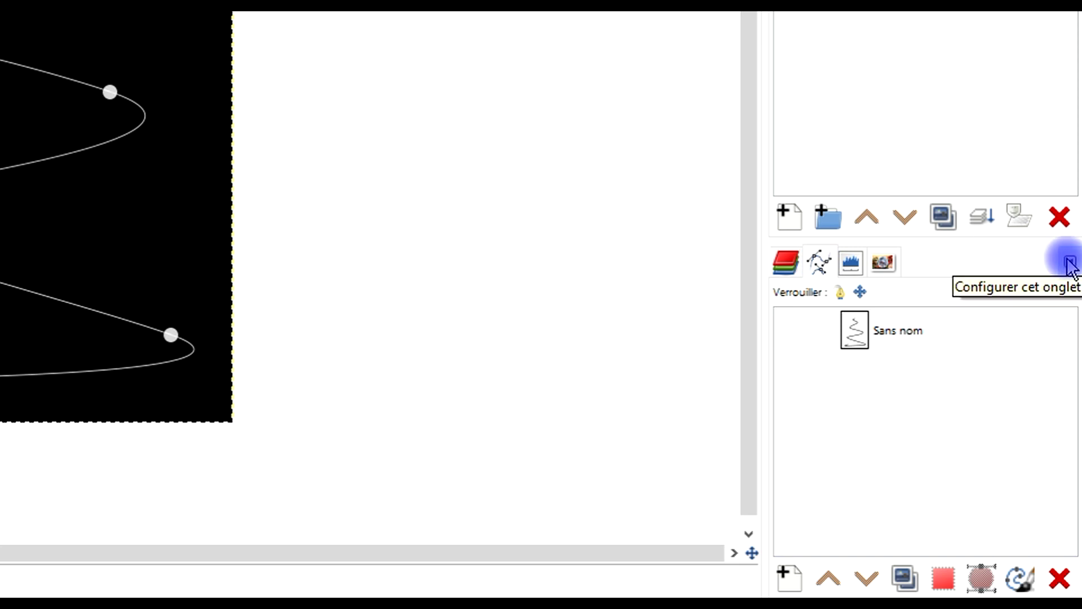
left_click(1068, 263)
mouse_move(901, 293)
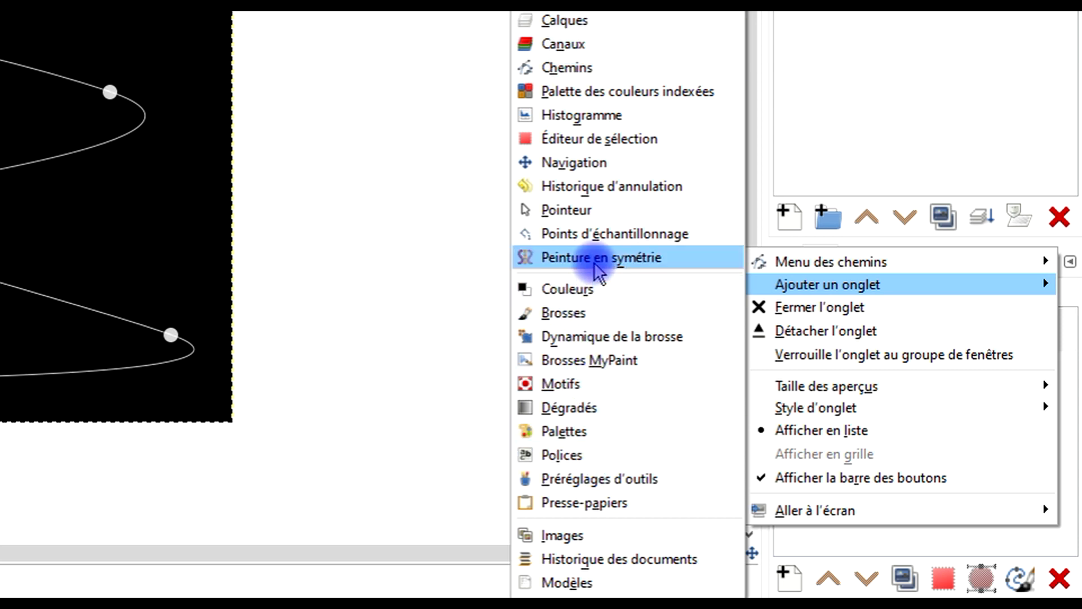
left_click(568, 67)
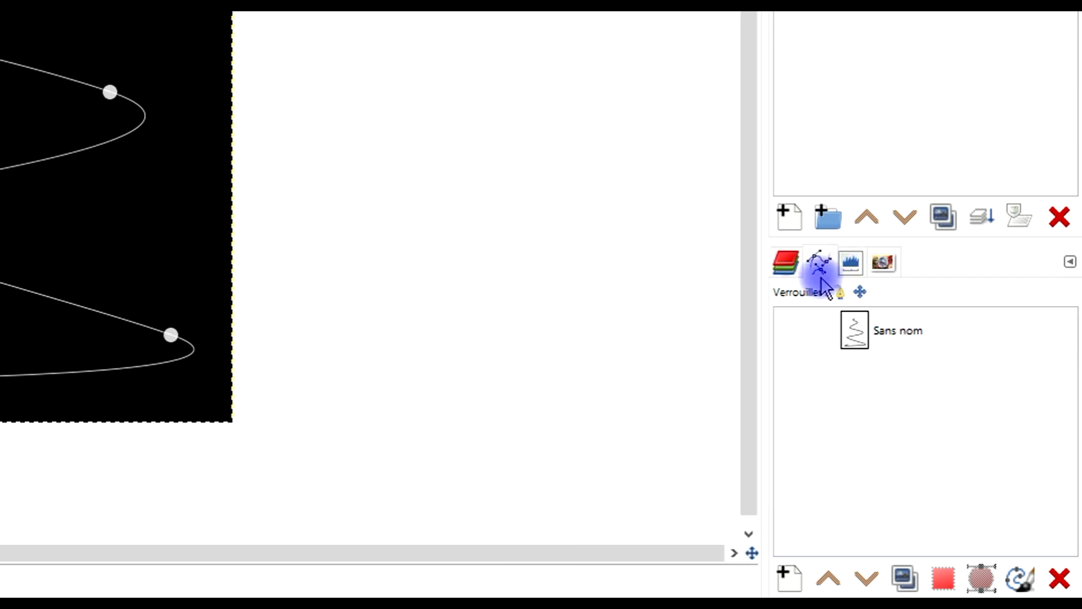
Rename the zigzag path VIRAGE1 and make it visible on the canvas.
double_click(888, 338)
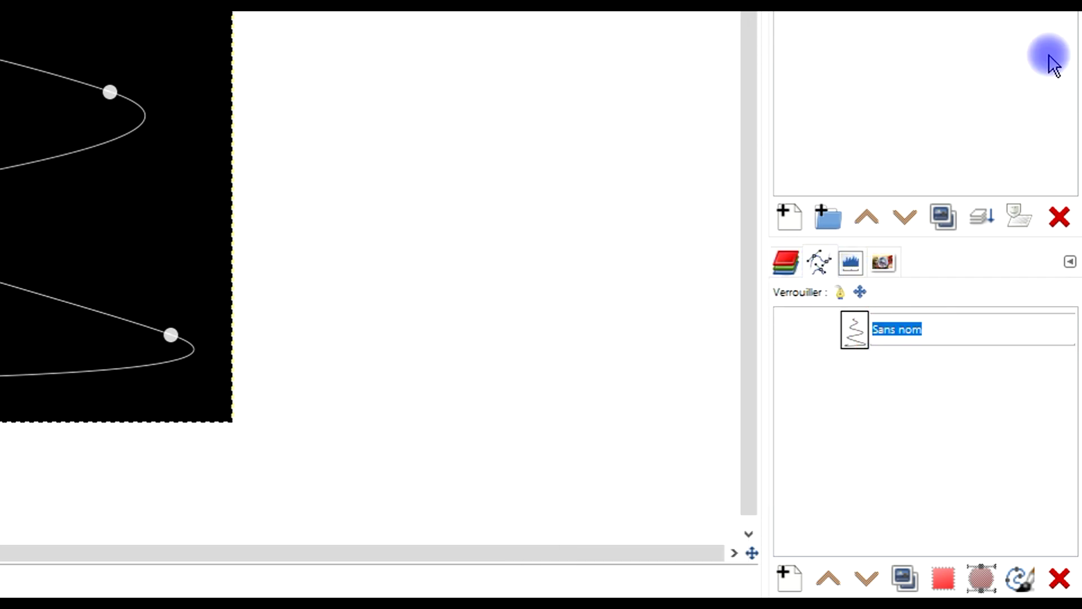
type("Vl")
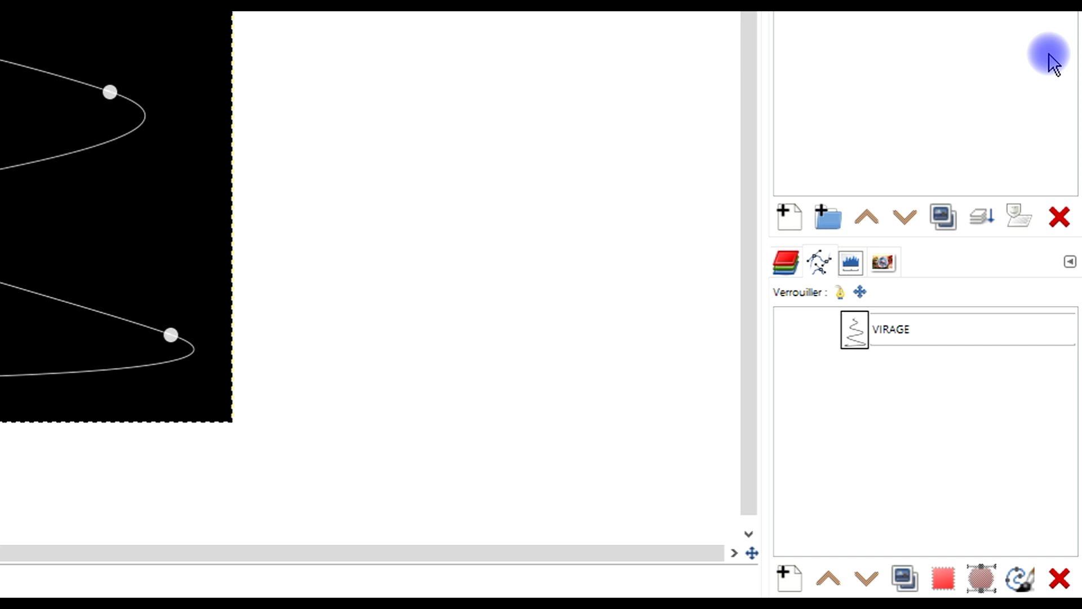
key("Return")
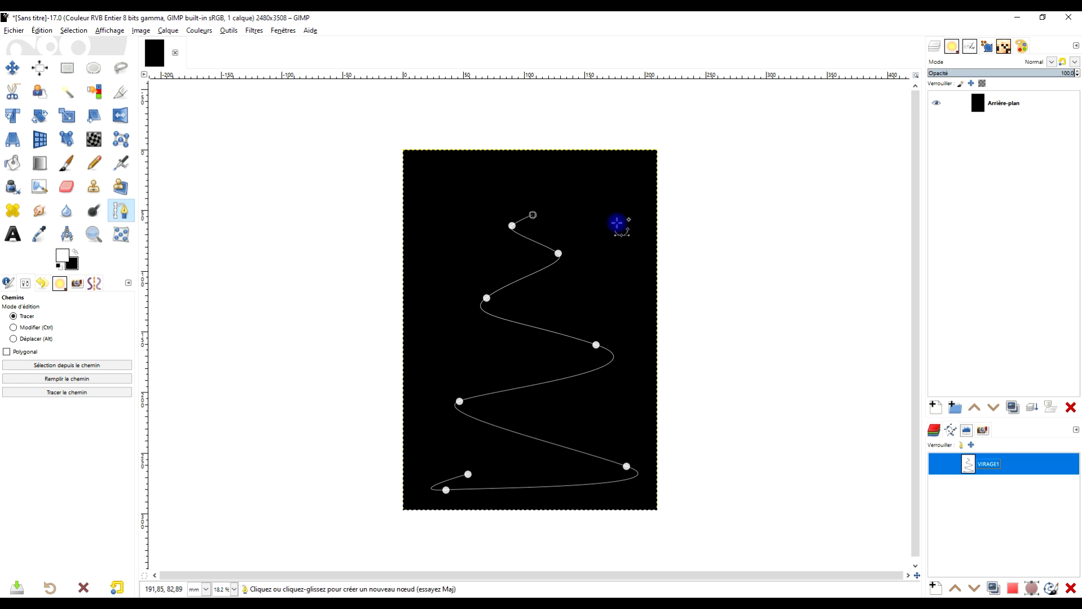
left_click(937, 464)
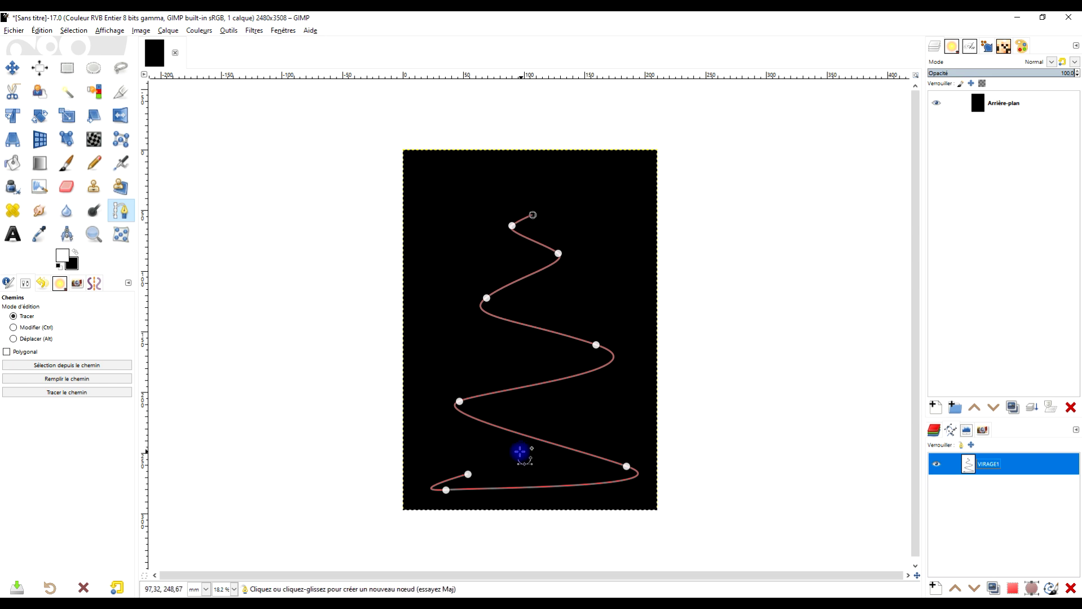
Draw a second open, curved zigzag path mirroring the first one's bends, from near its lower-left start up to a tip beside its top end.
left_click(70, 71)
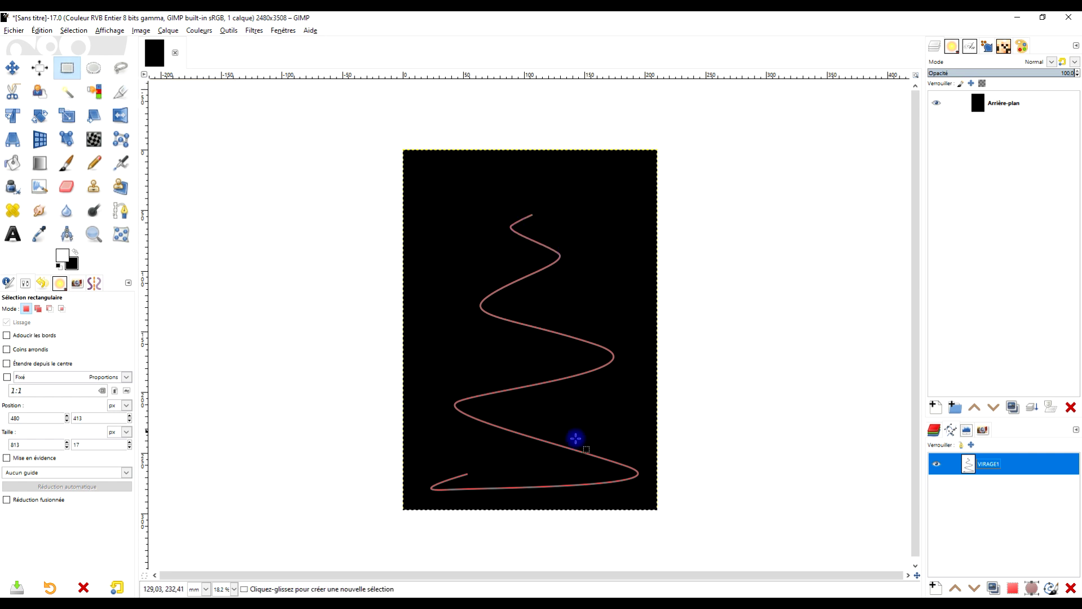
left_click(122, 216)
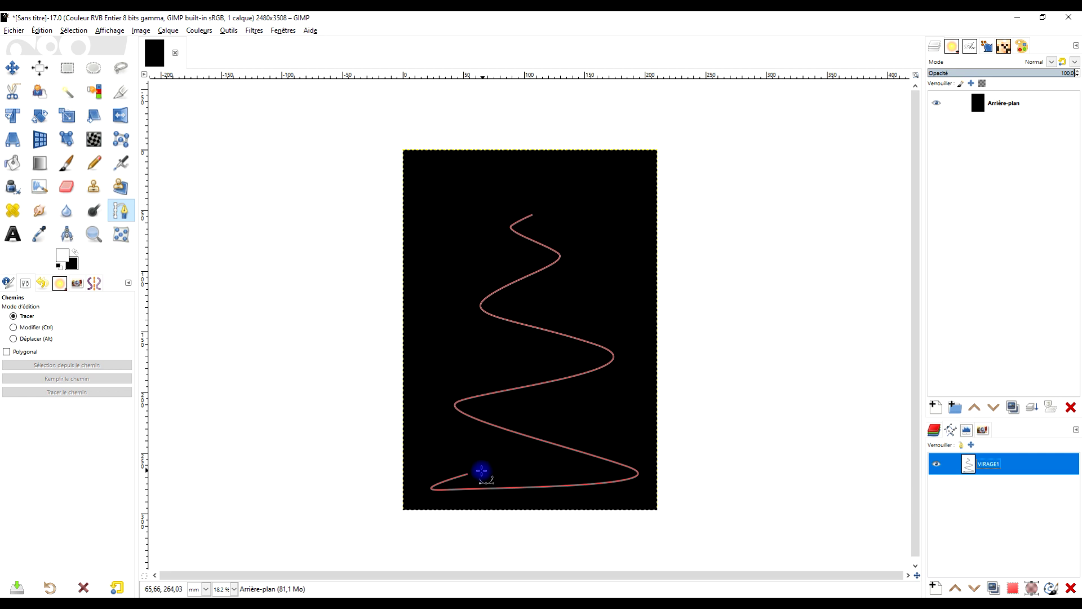
left_click(480, 472)
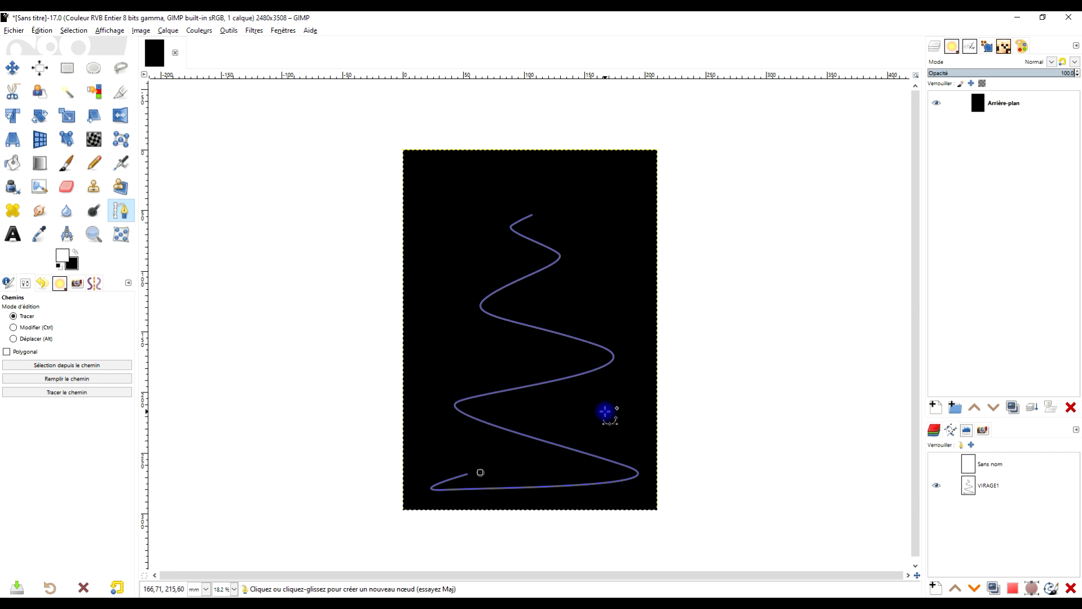
left_click_drag(606, 411, 542, 398)
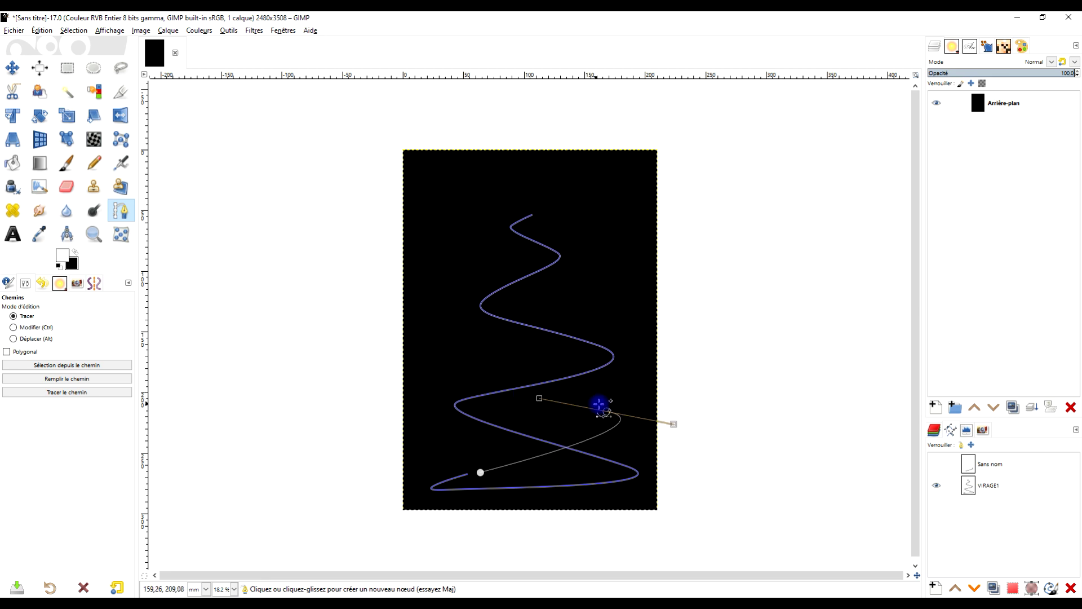
mouse_move(610, 410)
left_mouse_down()
mouse_move(597, 412)
mouse_move(612, 402)
left_mouse_up()
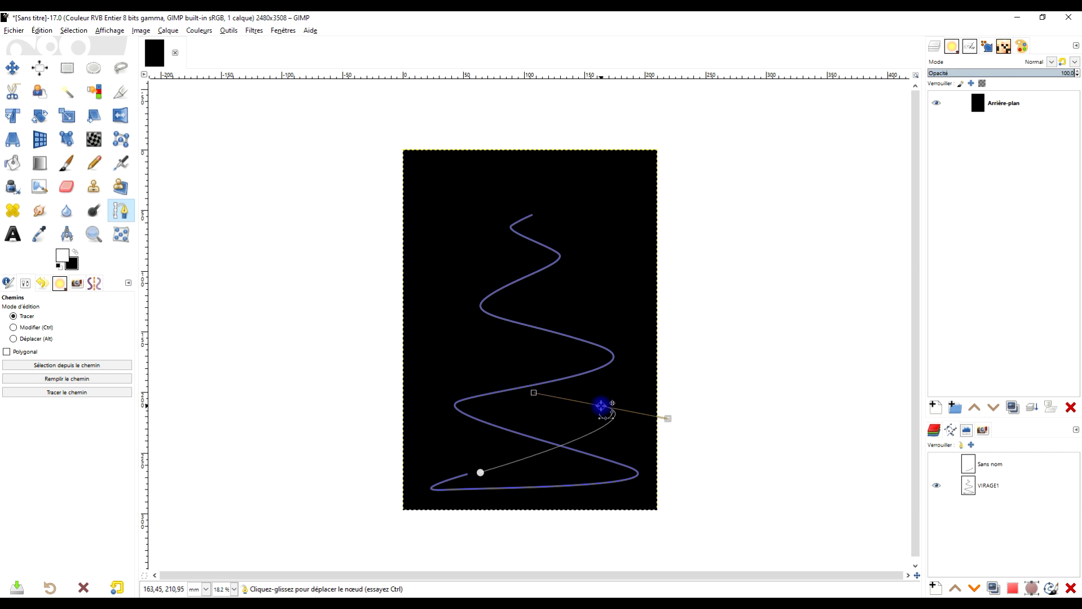
left_click_drag(533, 394, 535, 387)
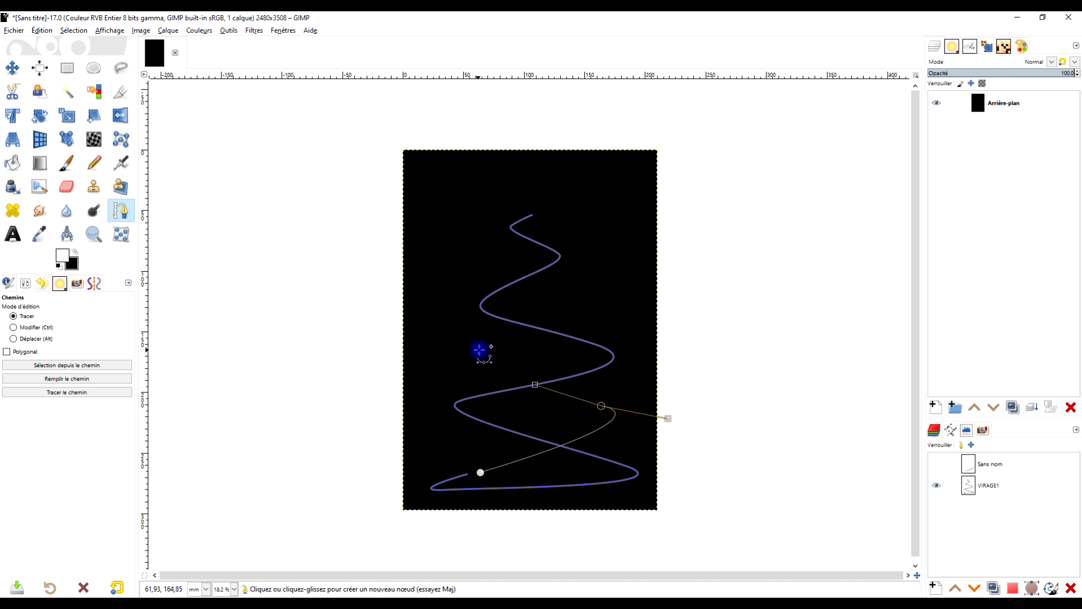
left_click_drag(482, 349, 530, 326)
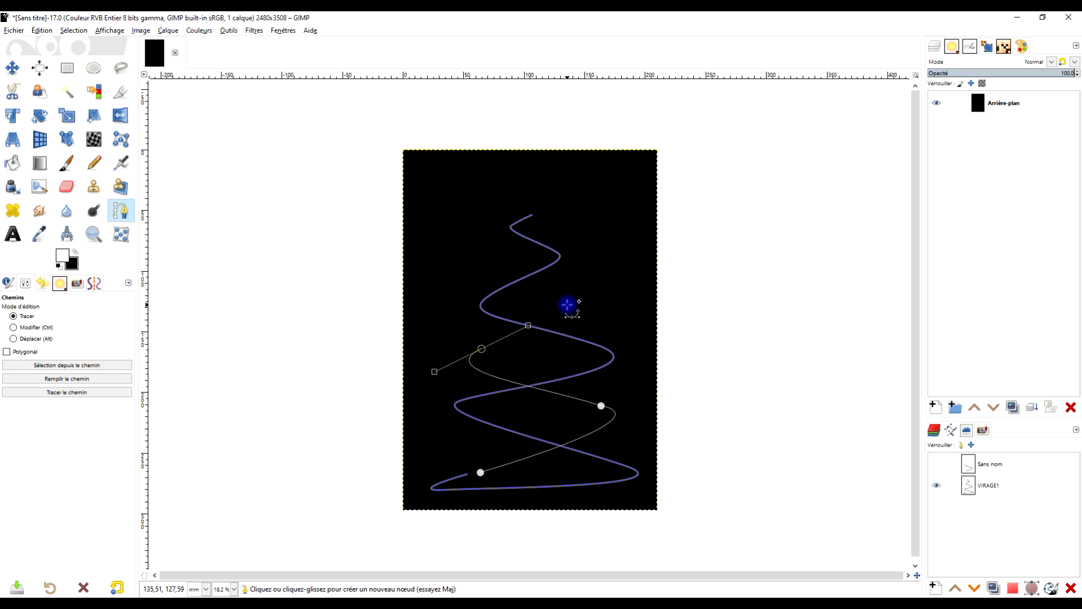
left_click_drag(582, 297, 553, 284)
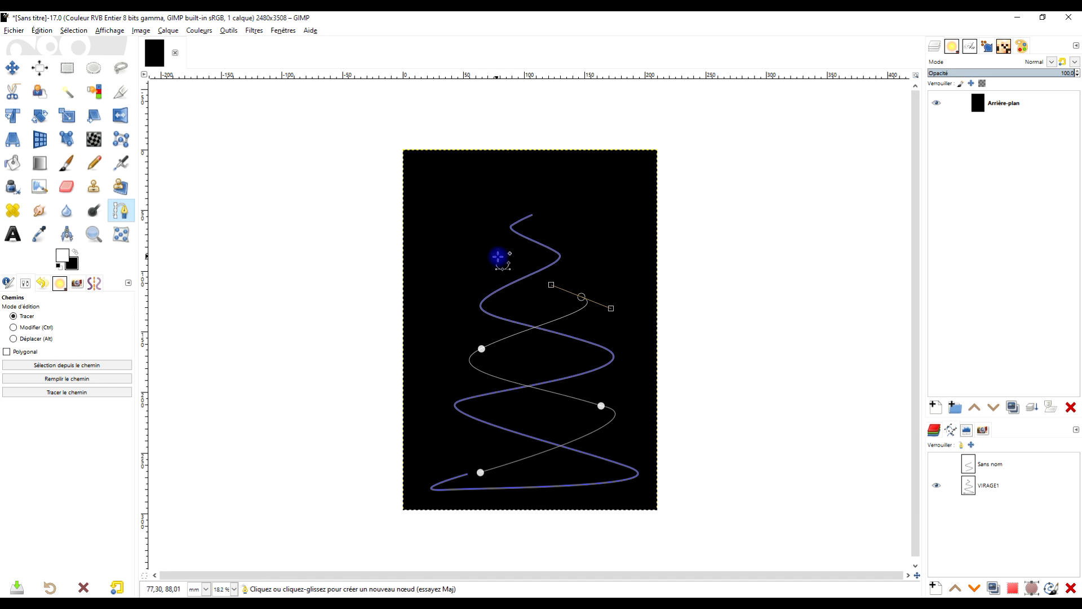
left_click_drag(508, 257, 519, 244)
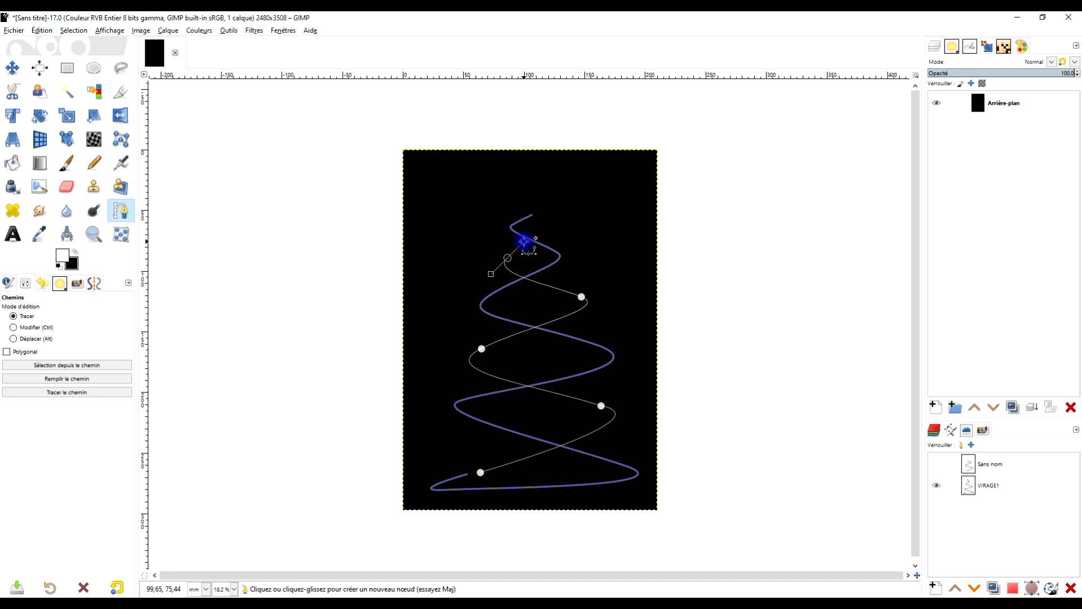
left_click(539, 214)
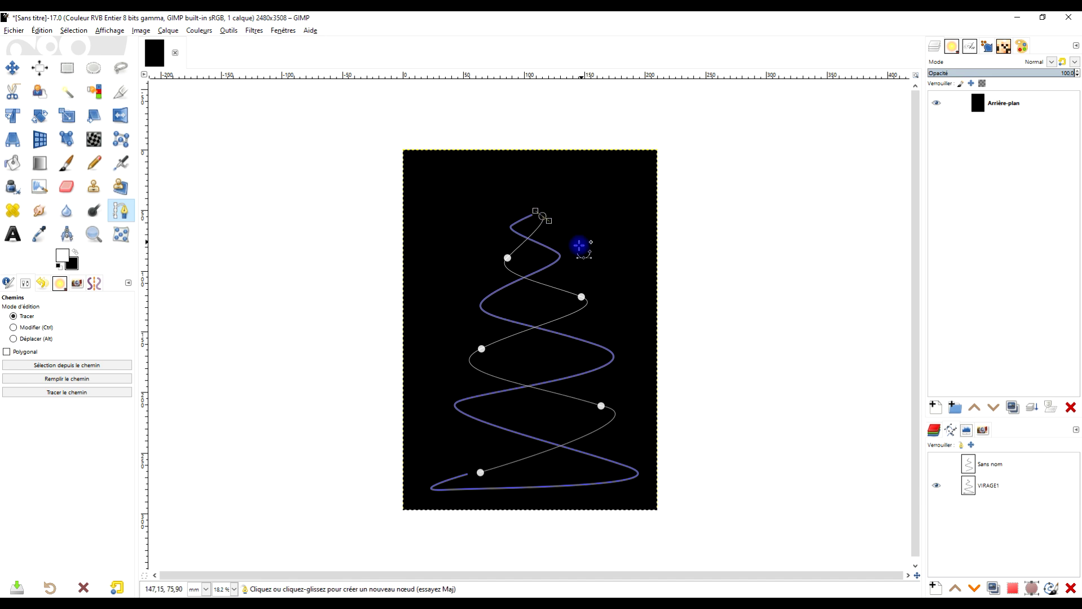
mouse_move(548, 219)
left_mouse_down()
mouse_move(564, 233)
mouse_move(560, 224)
left_mouse_up()
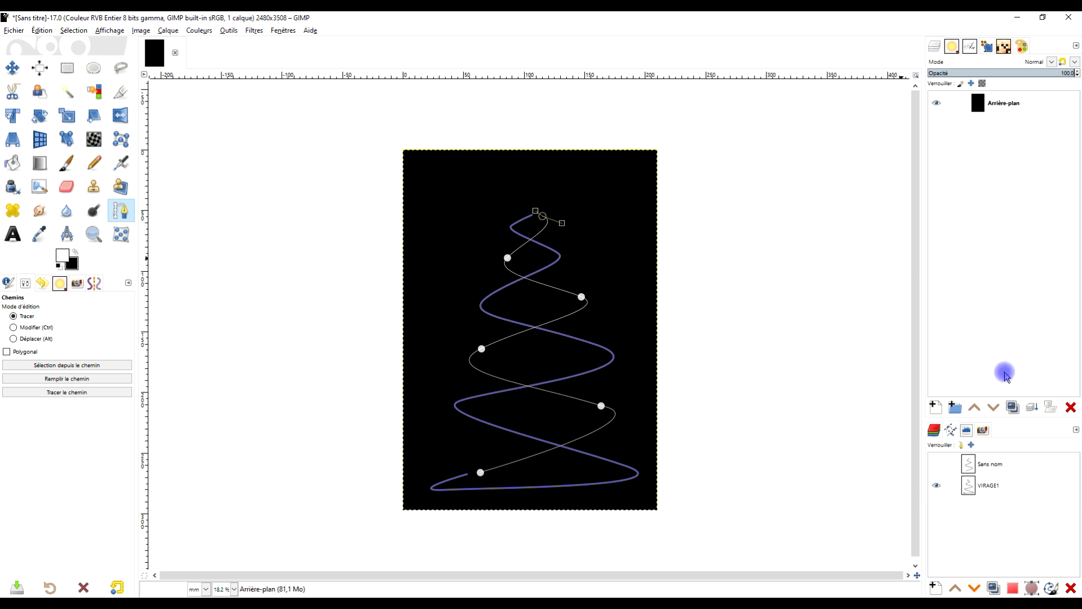
Rename the second zigzag path VIRAGE2, make it visible on the canvas, and leave path editing.
double_click(990, 462)
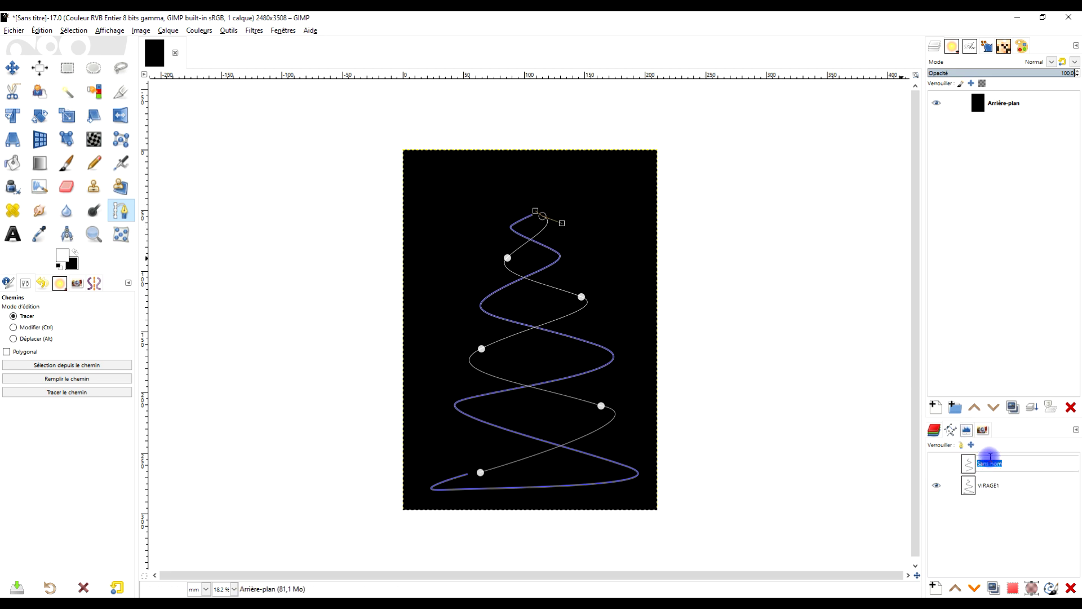
type("V")
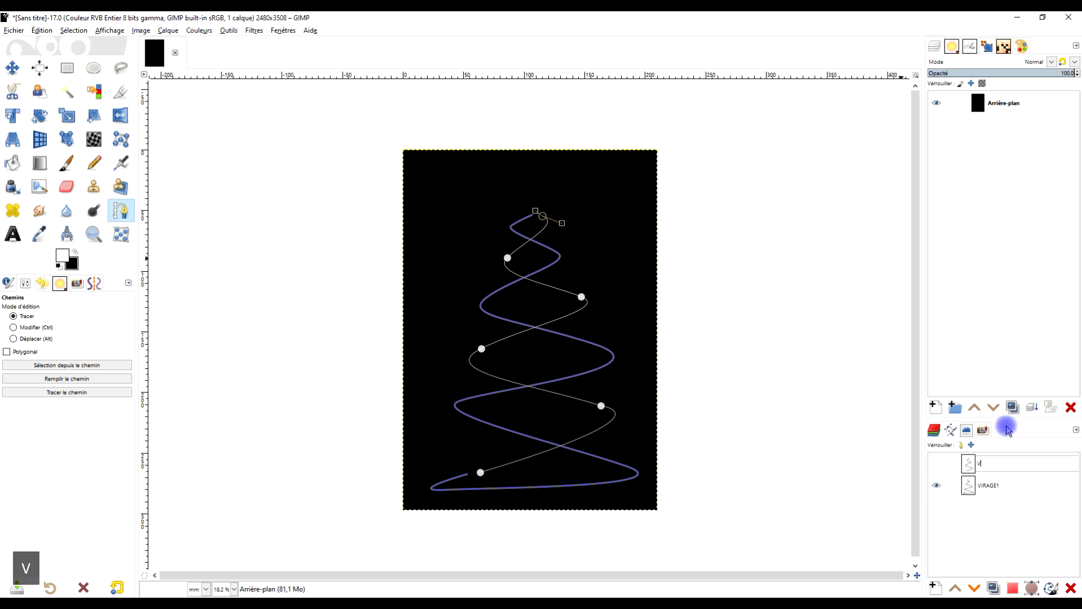
type("IRAGE2")
key("Return")
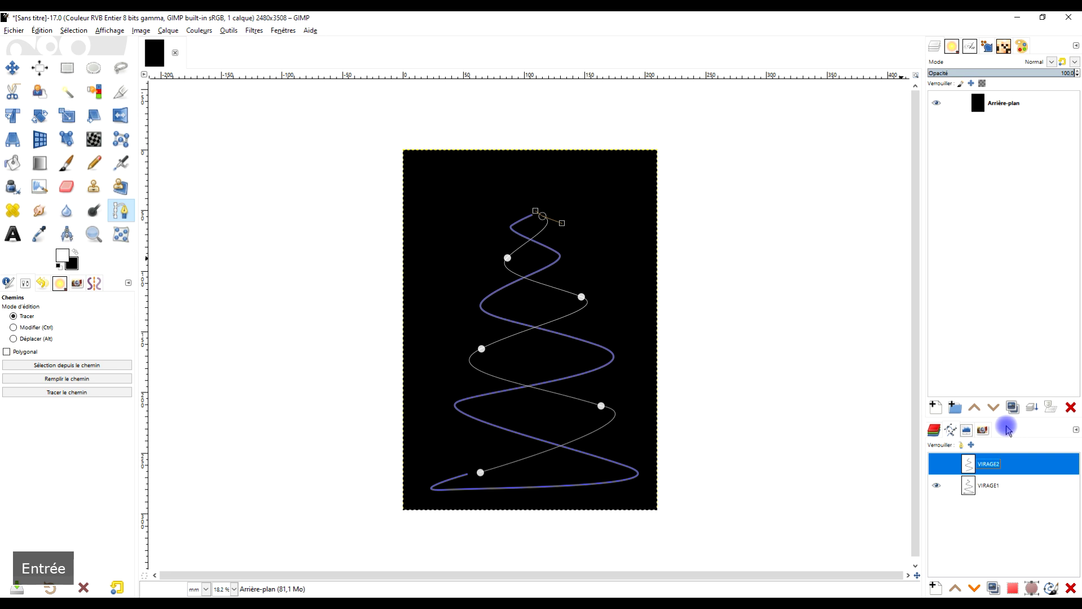
left_click(937, 463)
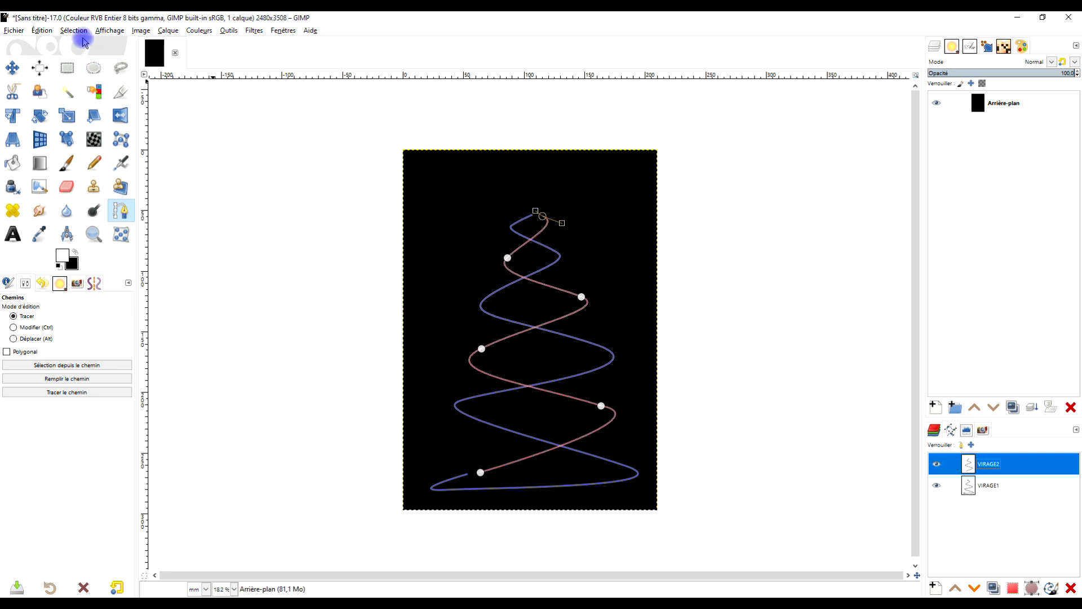
left_click(68, 68)
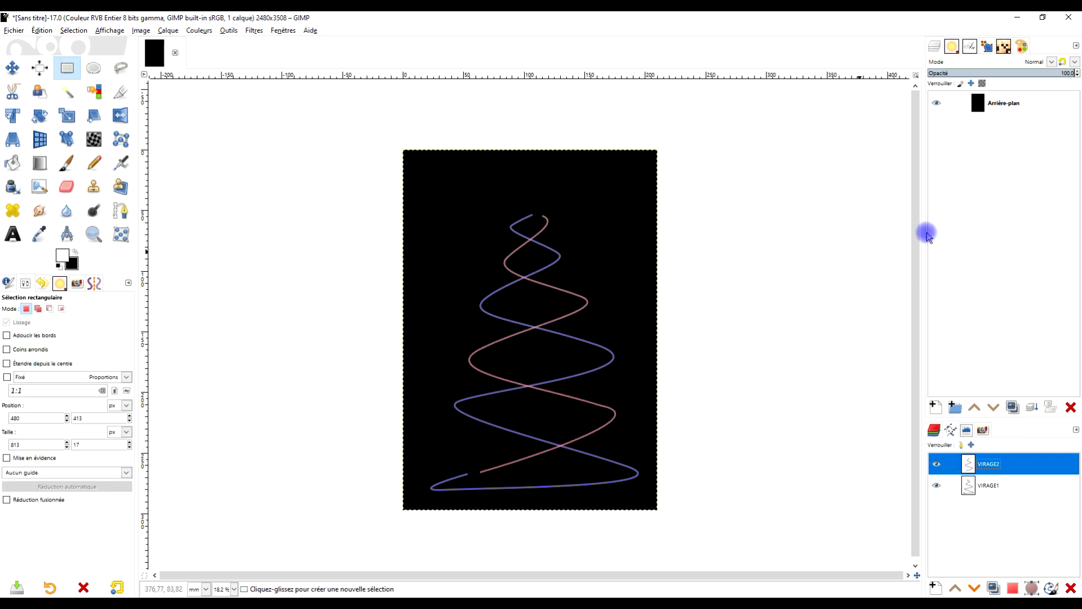
Create a transparent 2480 x 3508 px layer named GUIRLANDE #1 above the background.
left_click(934, 406)
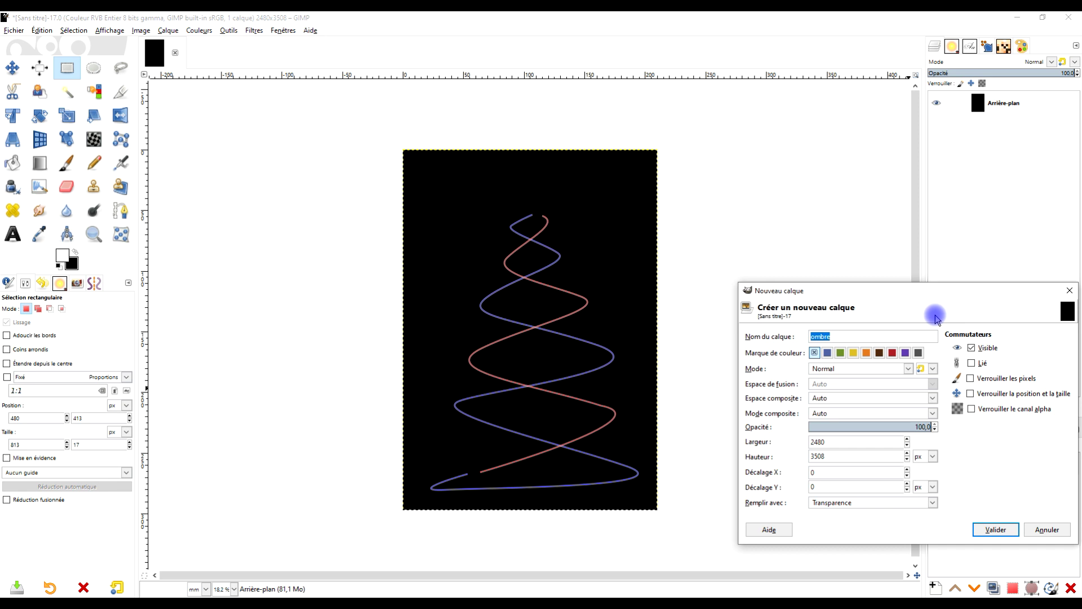
type("G")
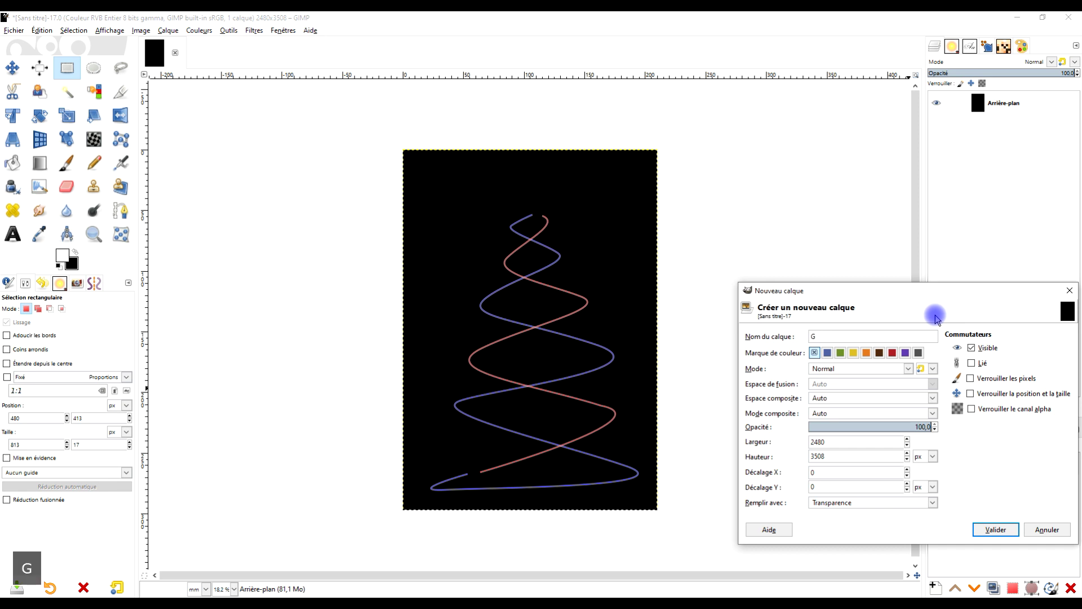
type("UIRLANDE ")
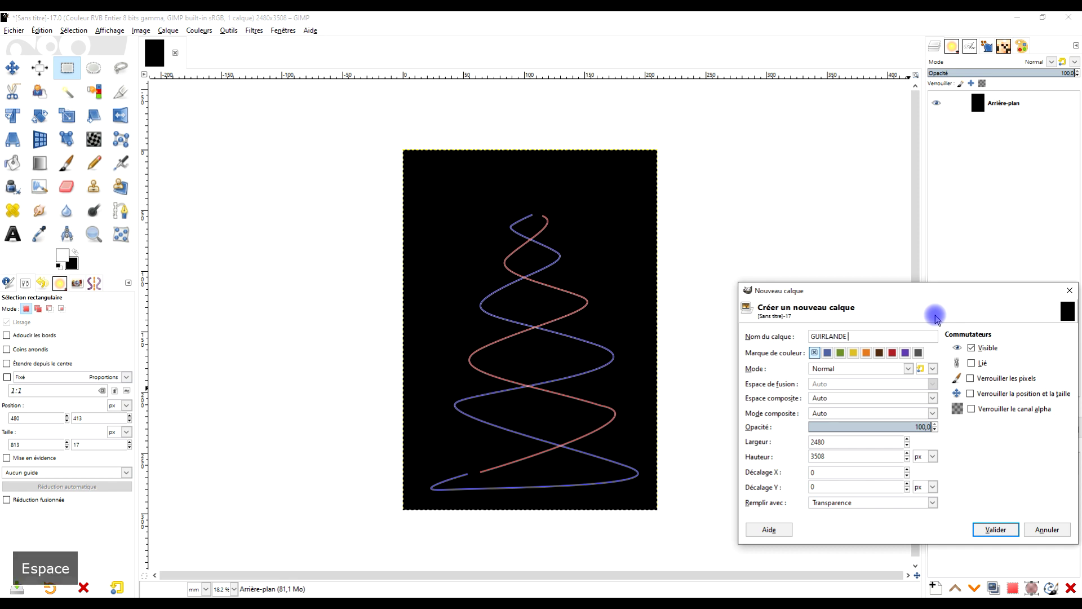
type("#1")
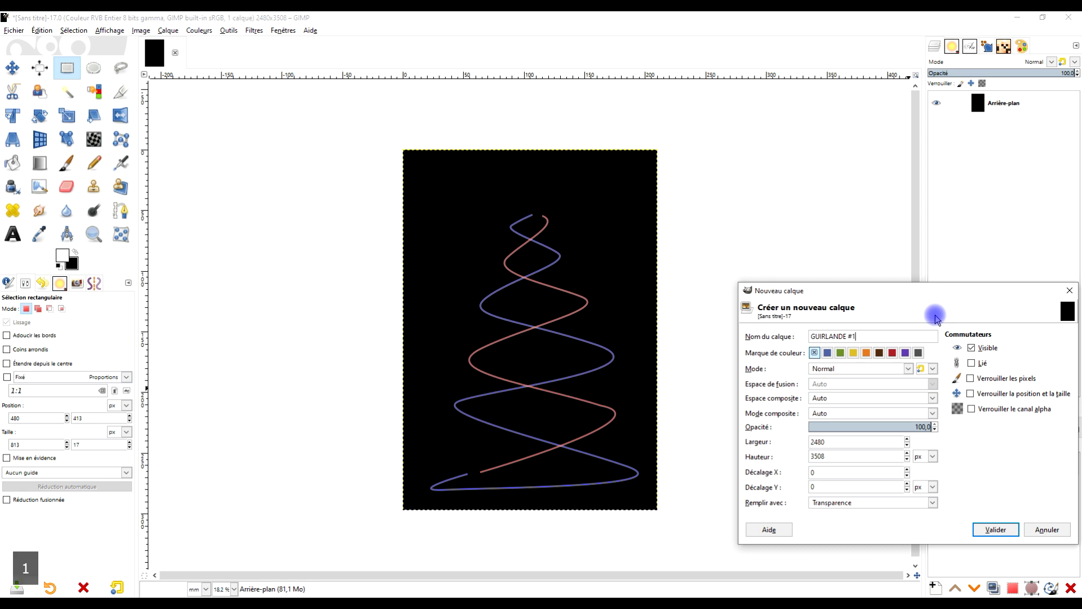
key("Return")
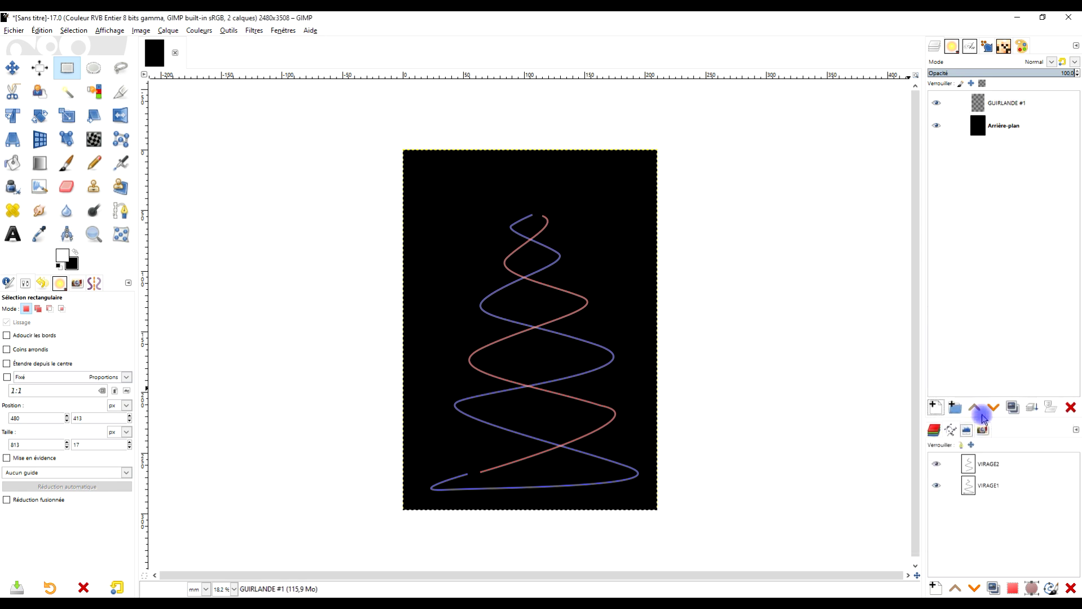
Duplicate the GUIRLANDE #1 layer, hide the copy, and make the original the active layer.
left_click(1011, 408)
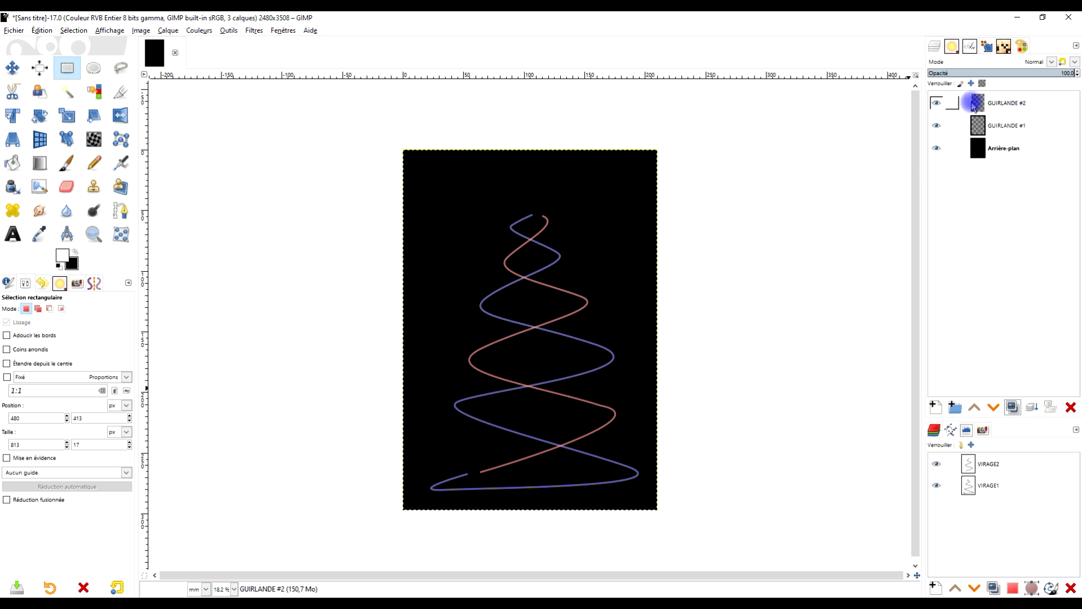
left_click(937, 103)
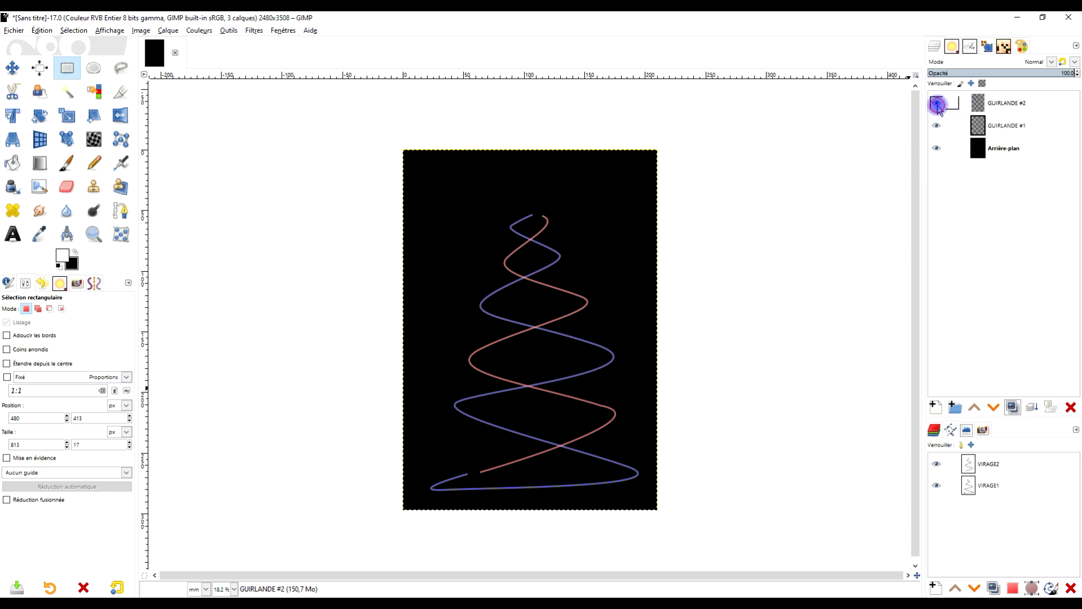
left_click(1022, 127)
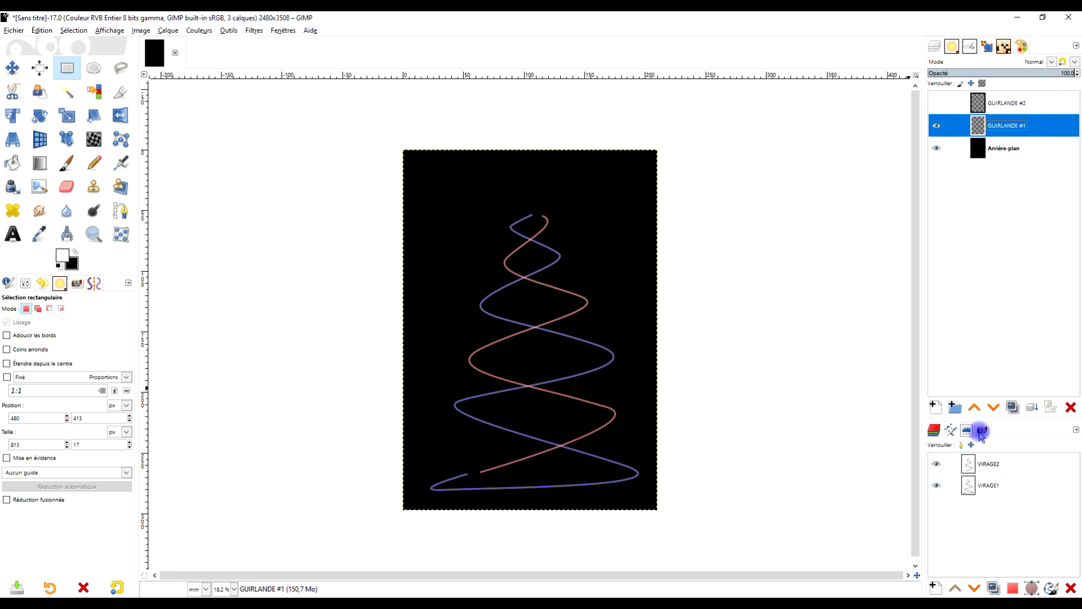
Hide VIRAGE2 and stroke the VIRAGE1 path on GUIRLANDE #1 with the Pinceau paint tool and Sparks brush, emulating brush dynamics.
left_click(937, 464)
left_click(988, 486)
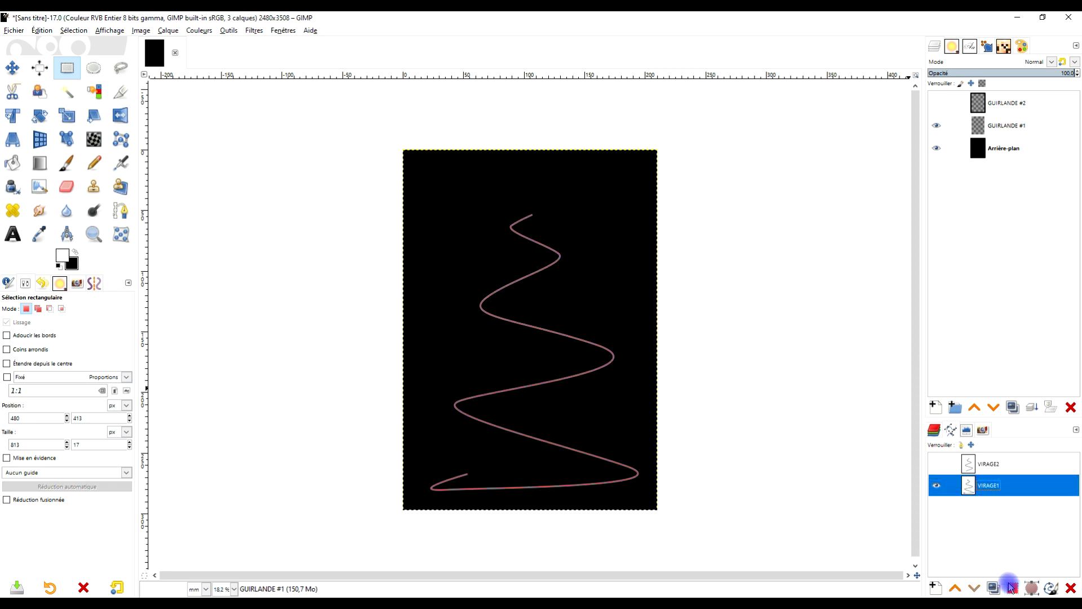
left_click(1051, 588)
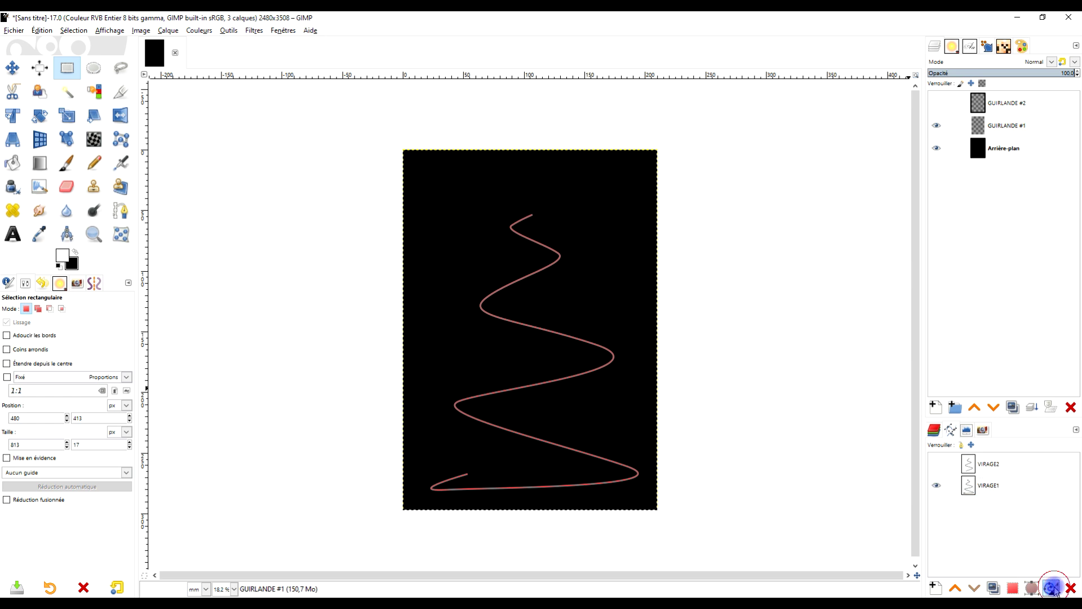
left_click_drag(981, 396, 803, 172)
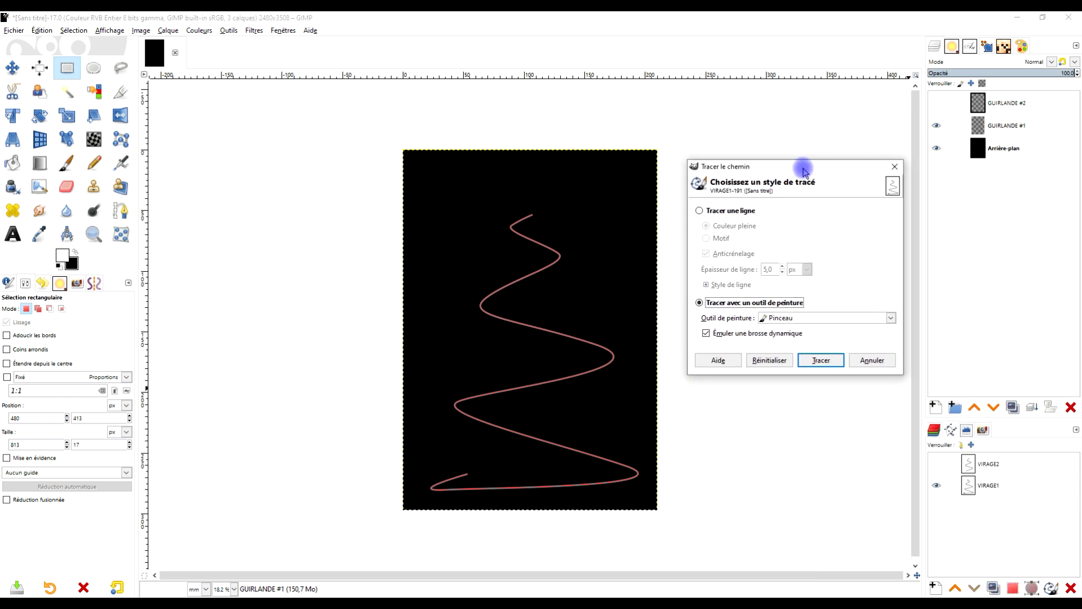
left_click(70, 165)
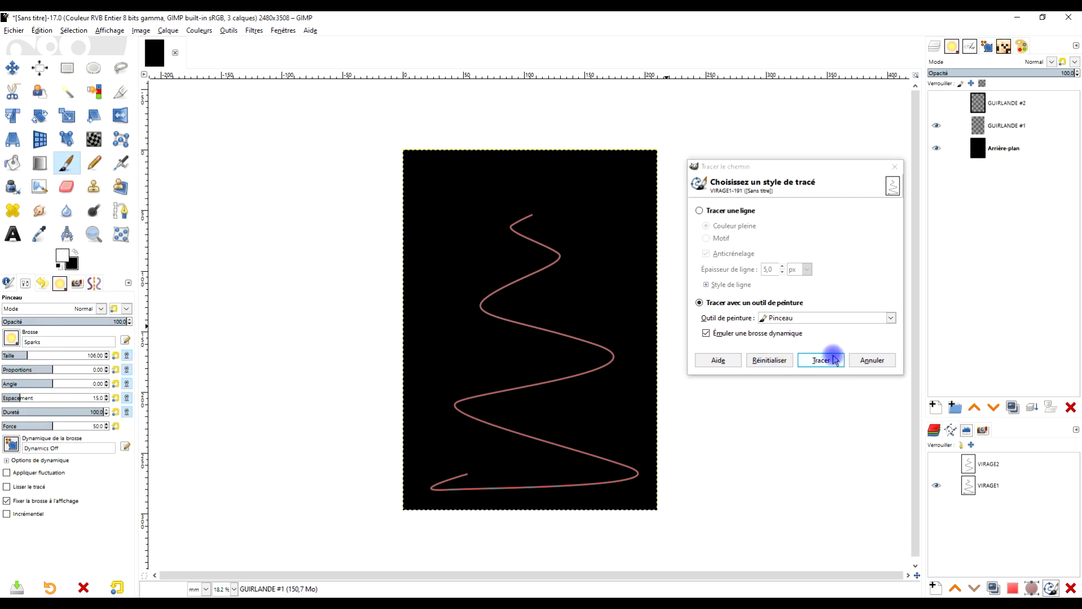
left_click_drag(743, 166, 729, 162)
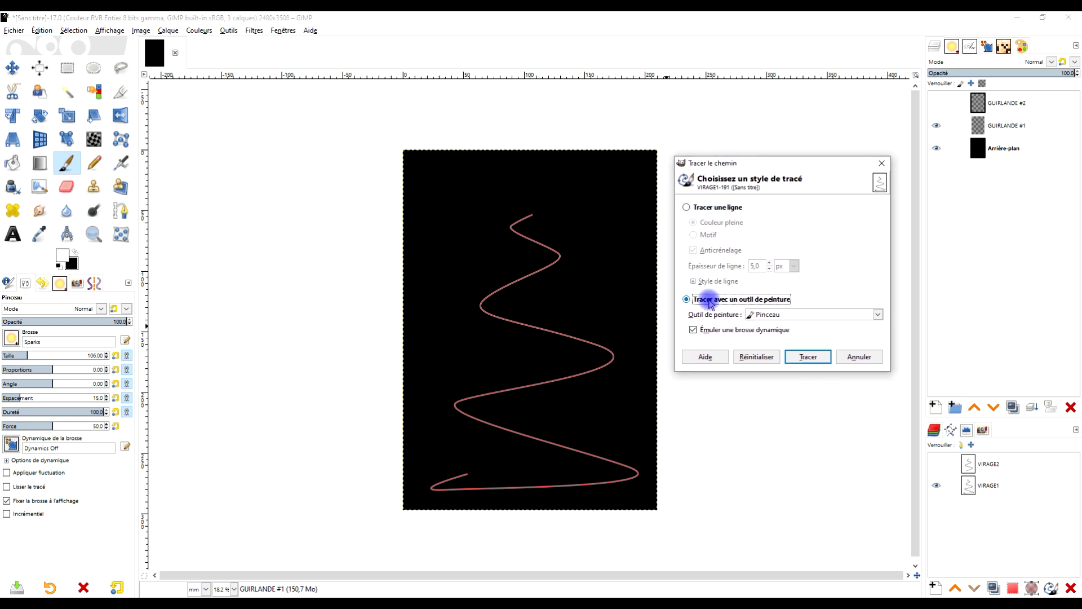
left_click(791, 315)
left_click(863, 314)
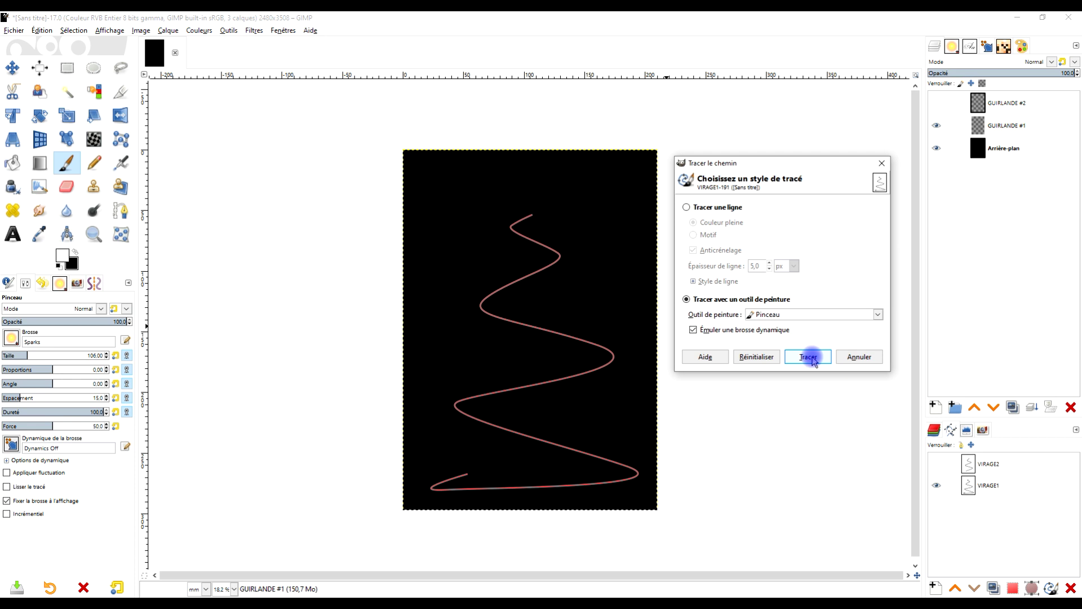
left_click(812, 358)
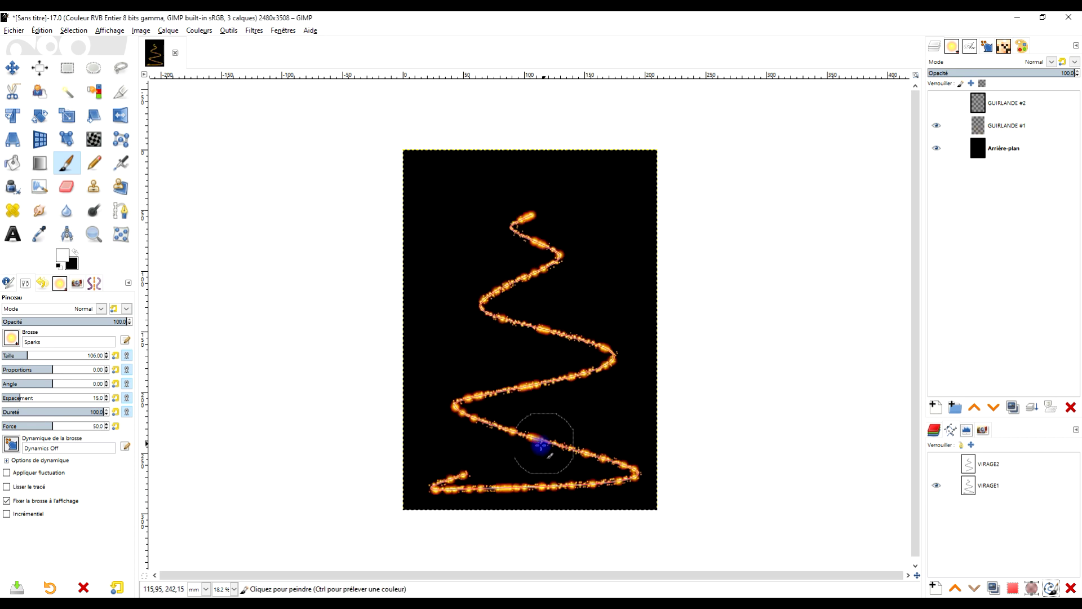
Make the GUIRLANDE #2 layer visible and active, show and select the VIRAGE2 path, and hide VIRAGE1.
scroll(539, 445, "up", 2)
scroll(531, 439, "down", 2)
scroll(532, 437, "up", 1)
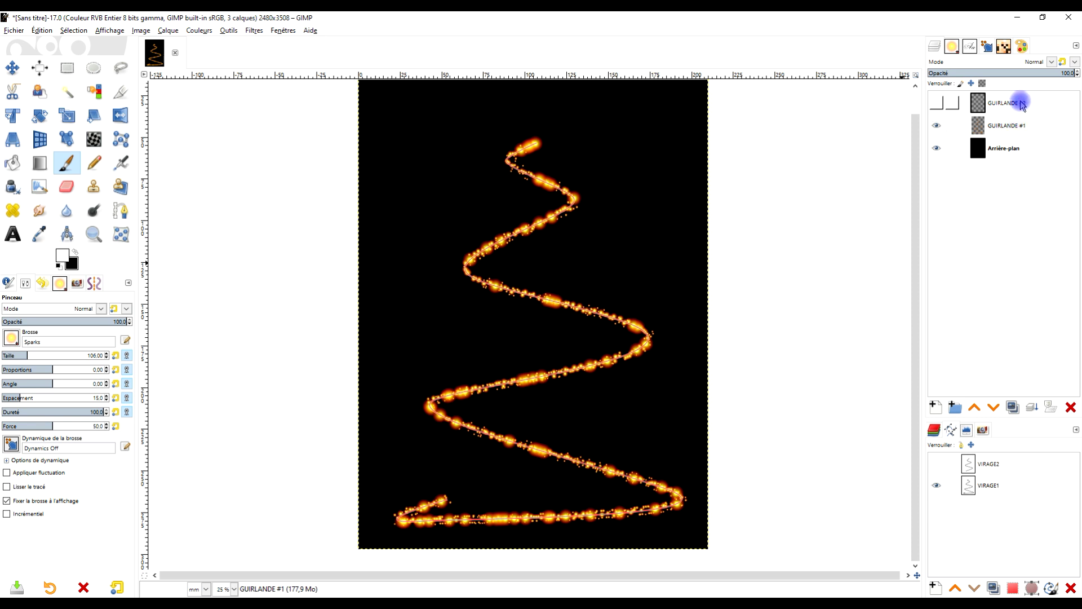
left_click(992, 104)
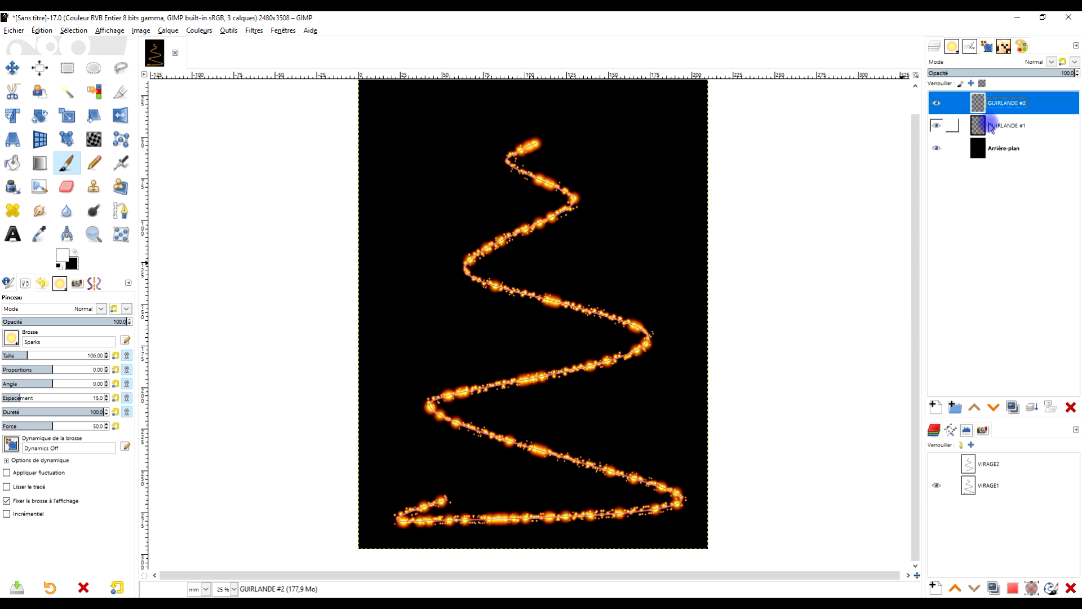
left_click(936, 463)
left_click(992, 467)
left_click(937, 485)
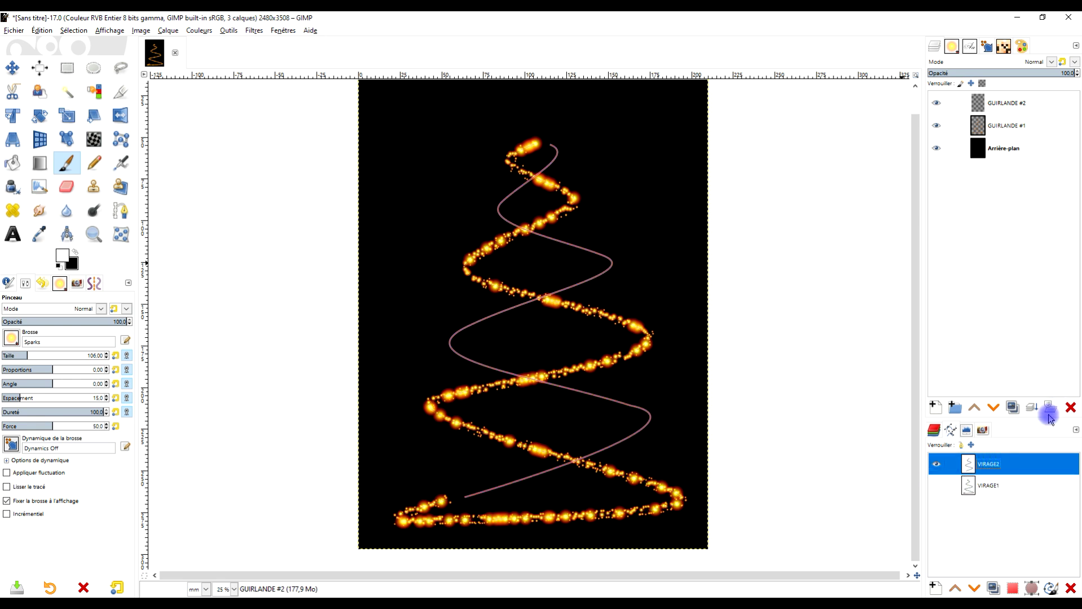
Stroke the VIRAGE2 path on GUIRLANDE #2 with the Pinceau paint tool, emulating brush dynamics, and hide the path.
left_click(1052, 588)
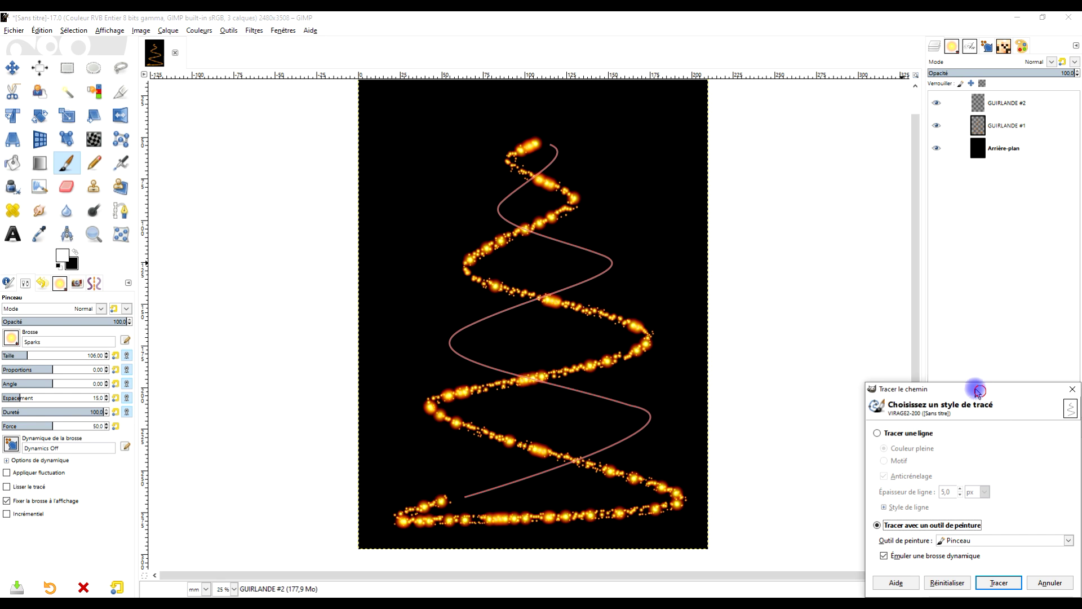
left_click_drag(974, 389, 847, 198)
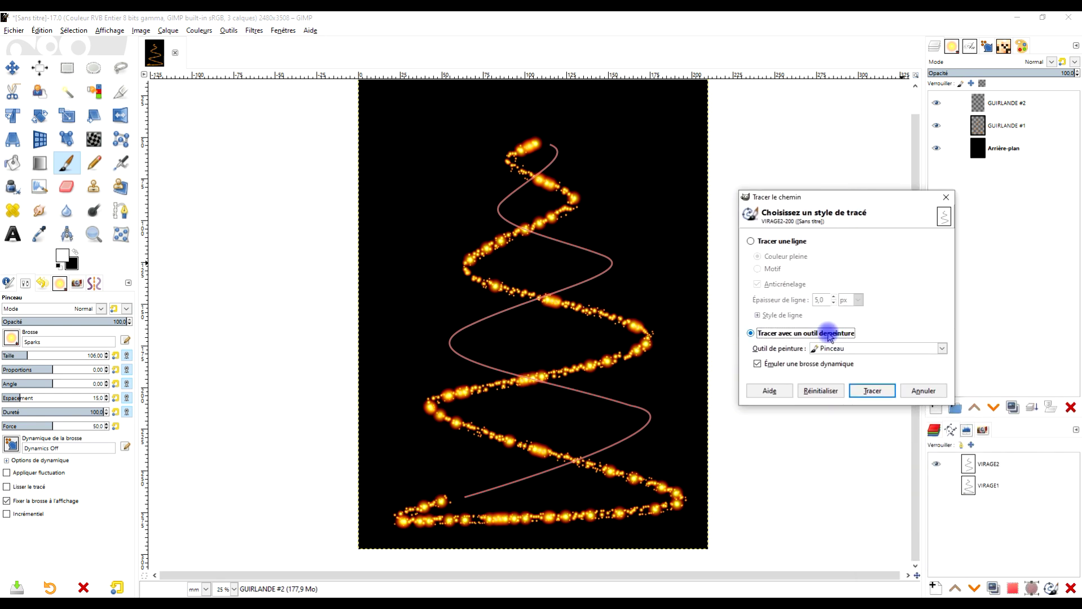
left_click(872, 391)
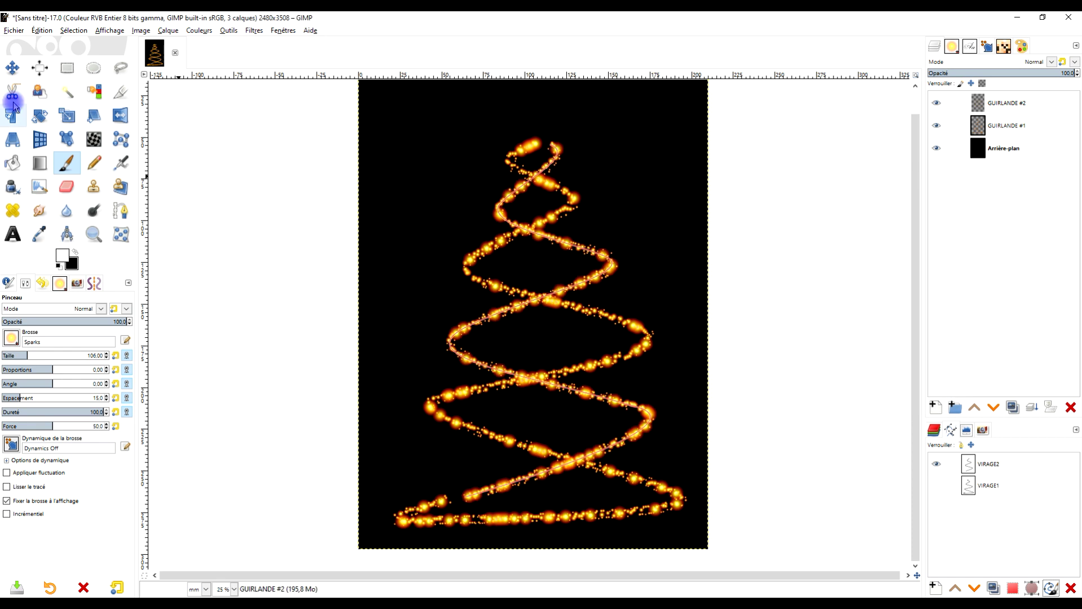
left_click(67, 68)
left_click(735, 172)
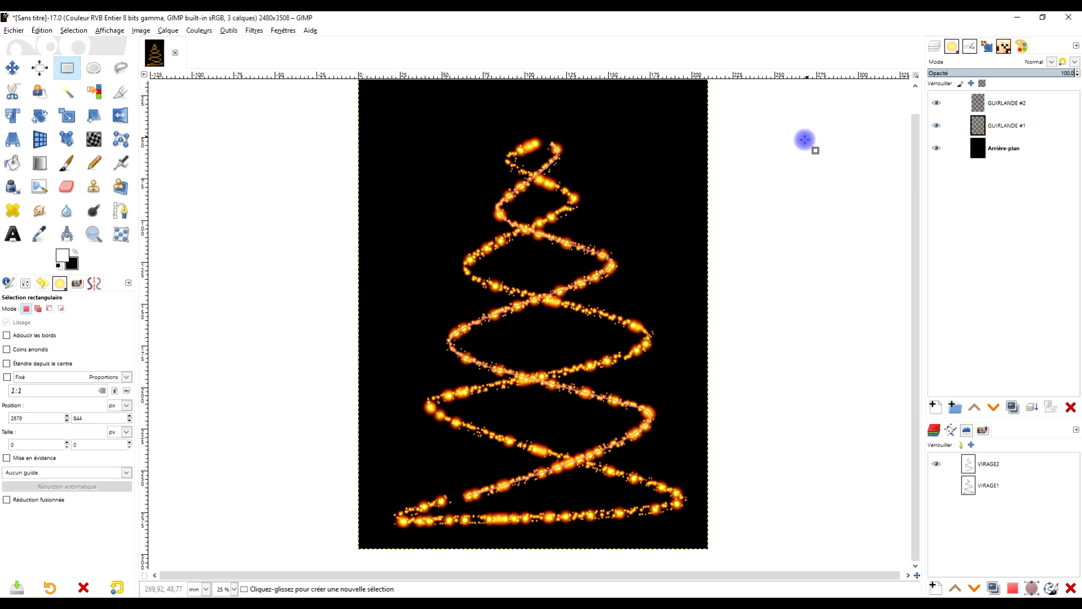
left_click(936, 465)
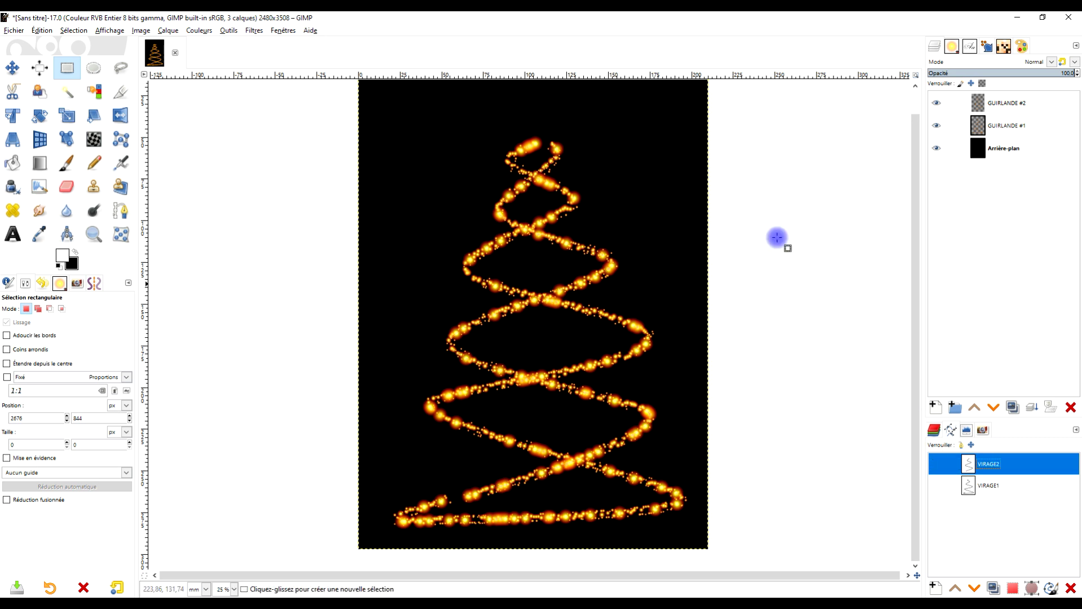
Create a transparent 2480 x 3508 px layer named ETOILE above GUIRLANDE #2.
left_click(991, 103)
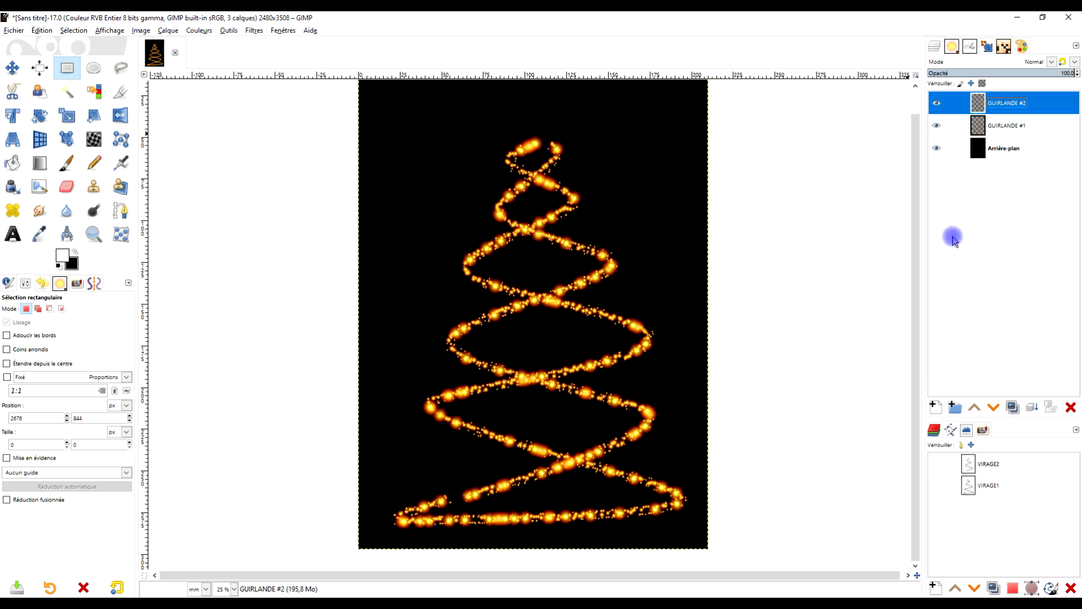
left_click(936, 407)
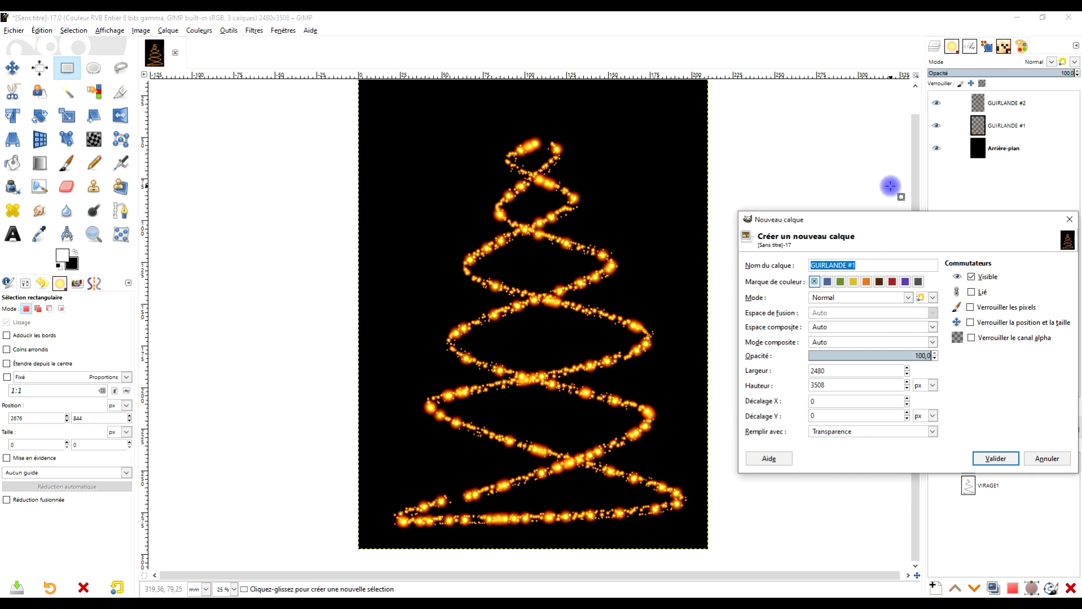
type("2TOILE")
key("Return")
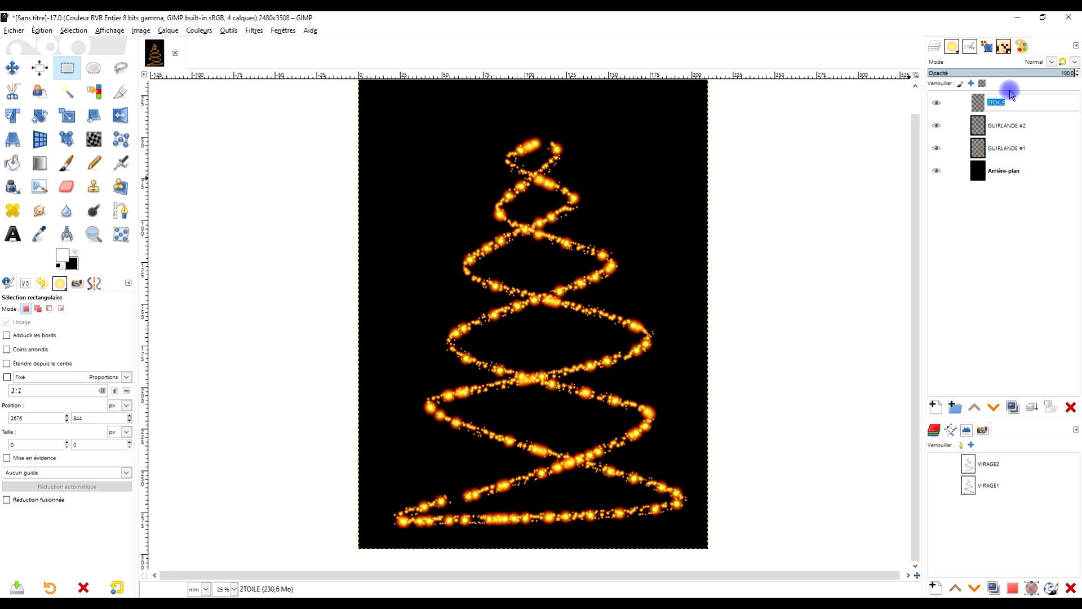
type("ETOILE")
key("Return")
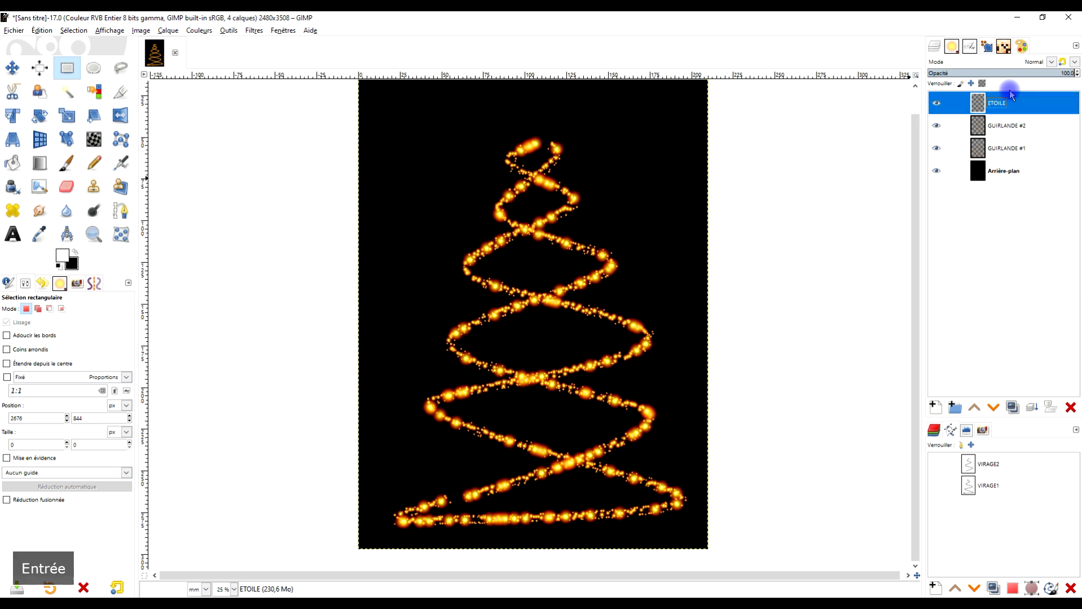
Choose the 2. Star brush for the Pinceau tool and set its size to 121.
left_click(66, 163)
left_click(12, 338)
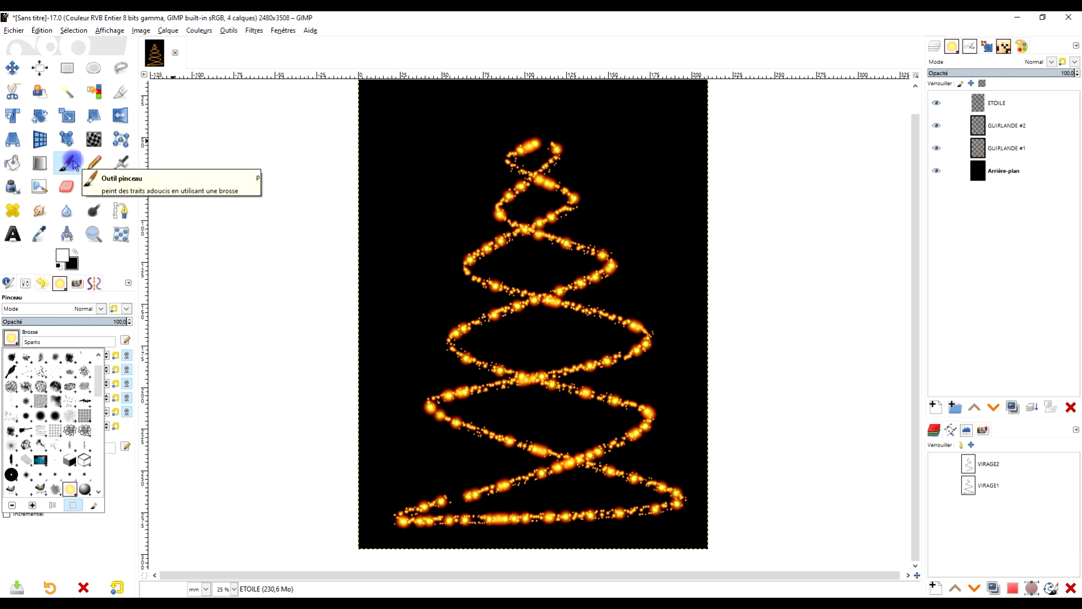
scroll(55, 429, "down", 1)
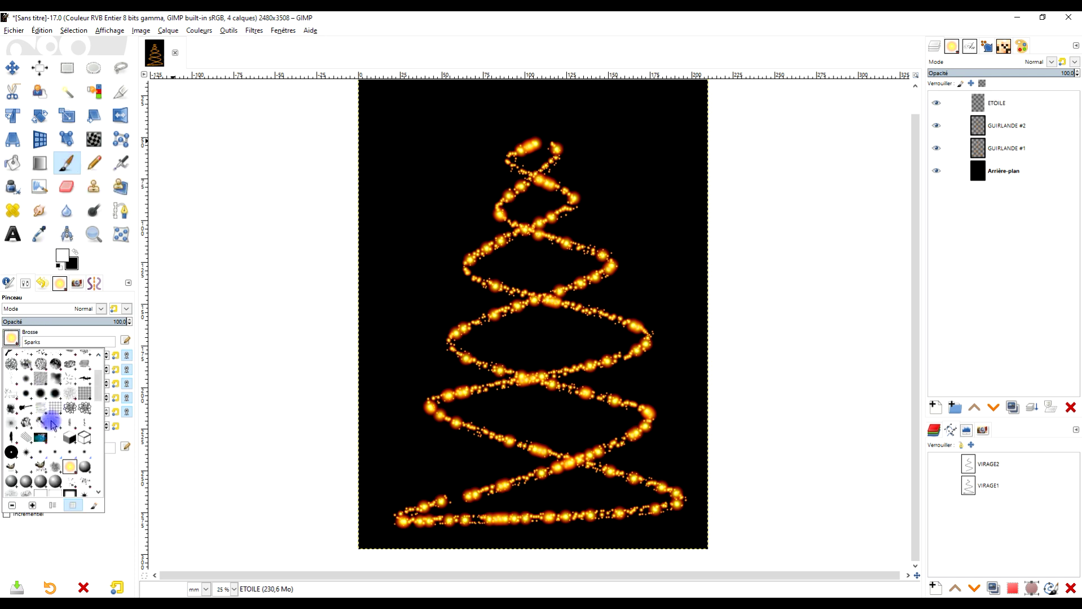
scroll(53, 424, "up", 2)
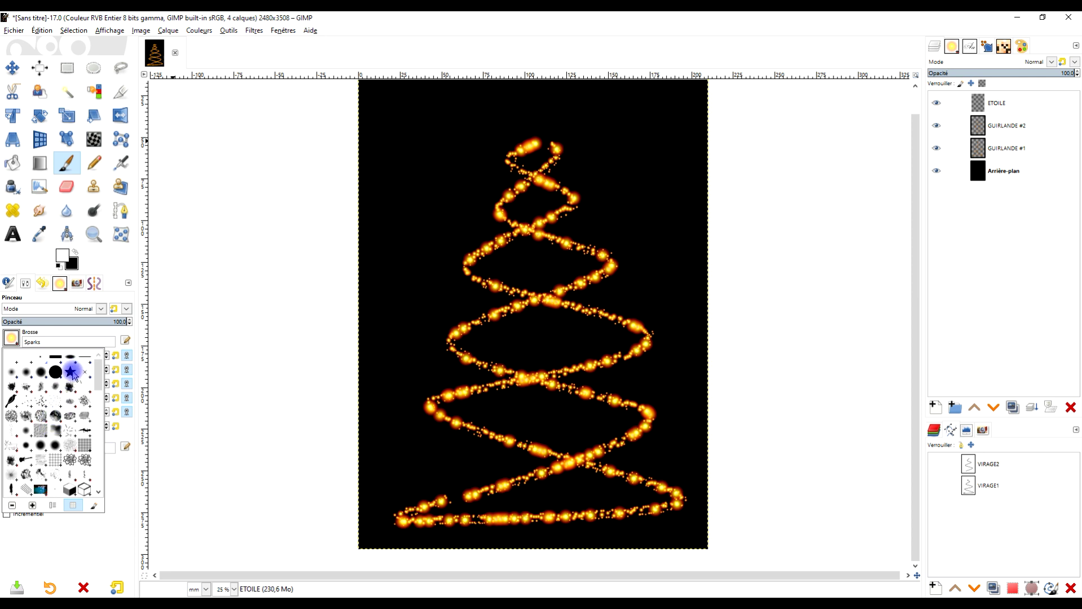
left_click(72, 371)
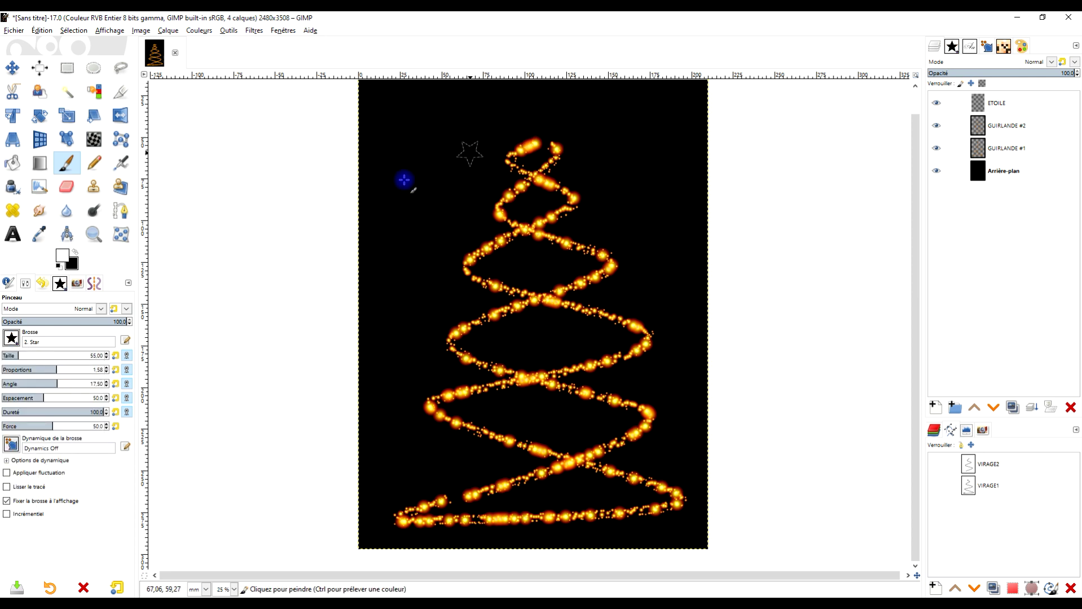
left_click(28, 354)
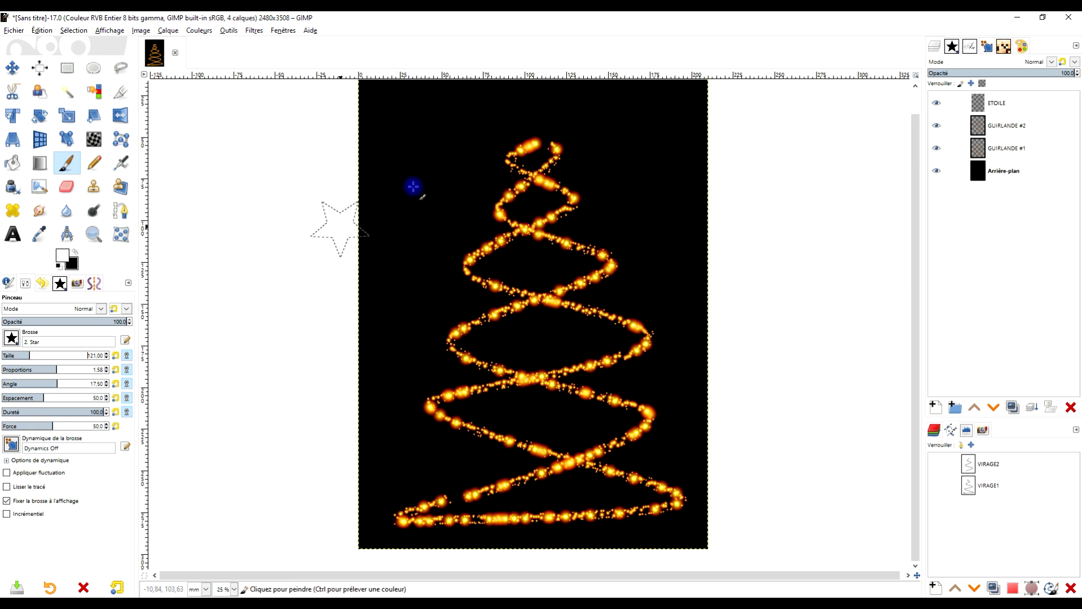
Set the star brush's angle to -88.90 and stamp one white star just above the treetop on the ETOILE layer.
scroll(620, 169, "right", 1)
scroll(536, 169, "up", 2)
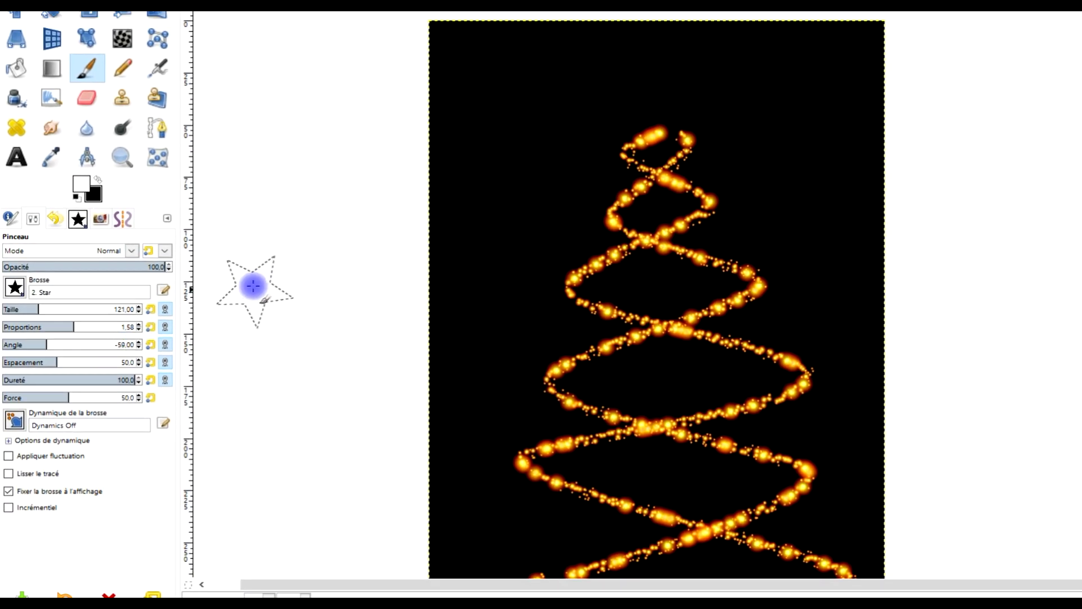
key("Down")
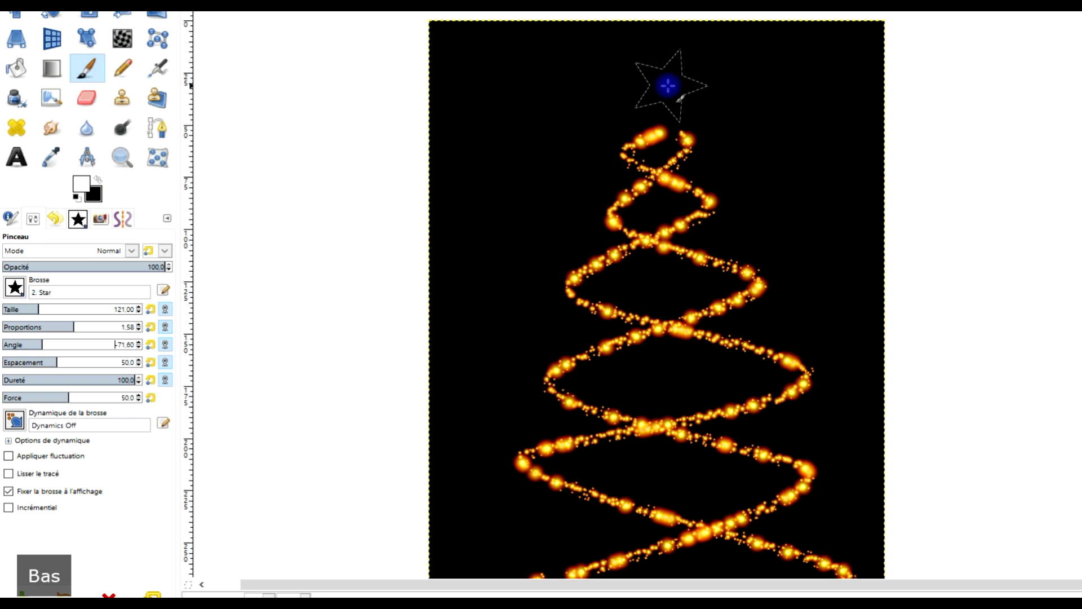
key("Down")
key("Down")
key("Down")
key("Down")
key("Down")
key("Down")
key("Down")
key("Down")
key("Down")
key("Down")
key("Down")
key("Down")
key("Down")
key("Down")
key("Down")
key("Down")
key("Down")
key("Down")
key("Down")
key("Down")
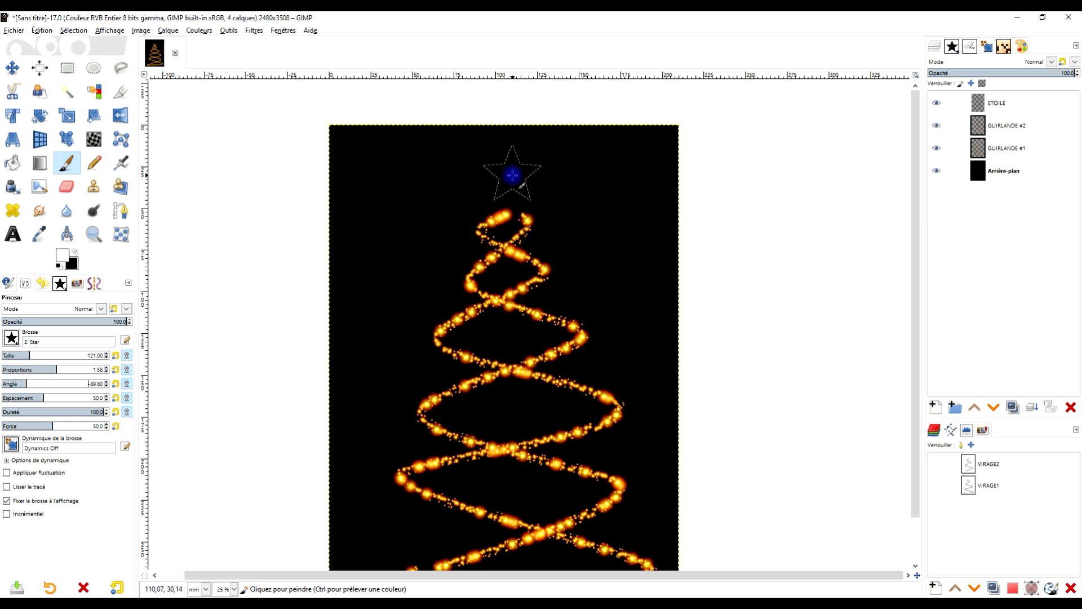
key("Up")
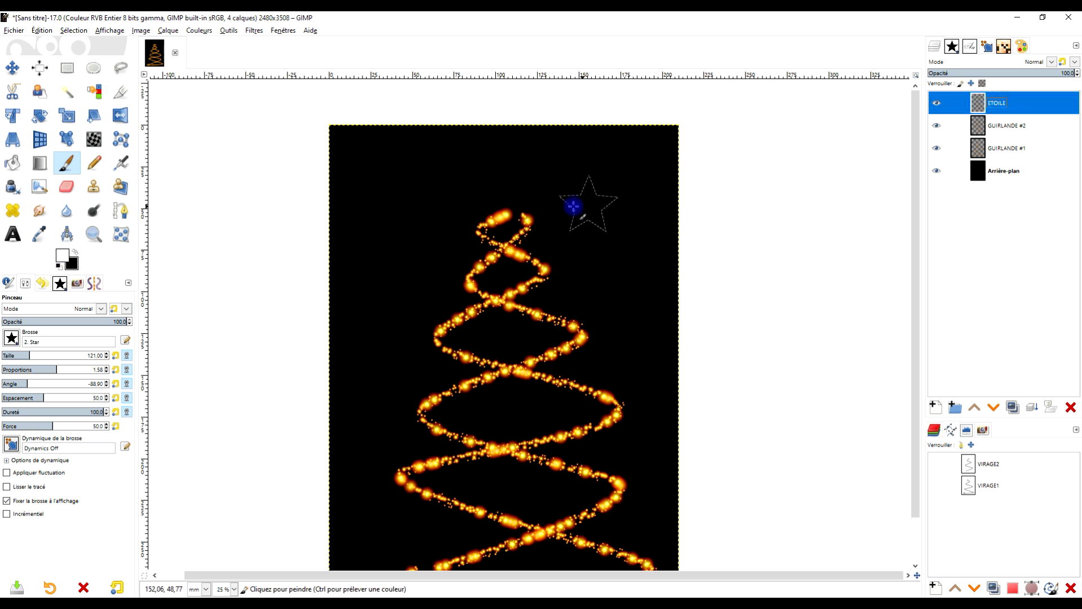
left_click(512, 177)
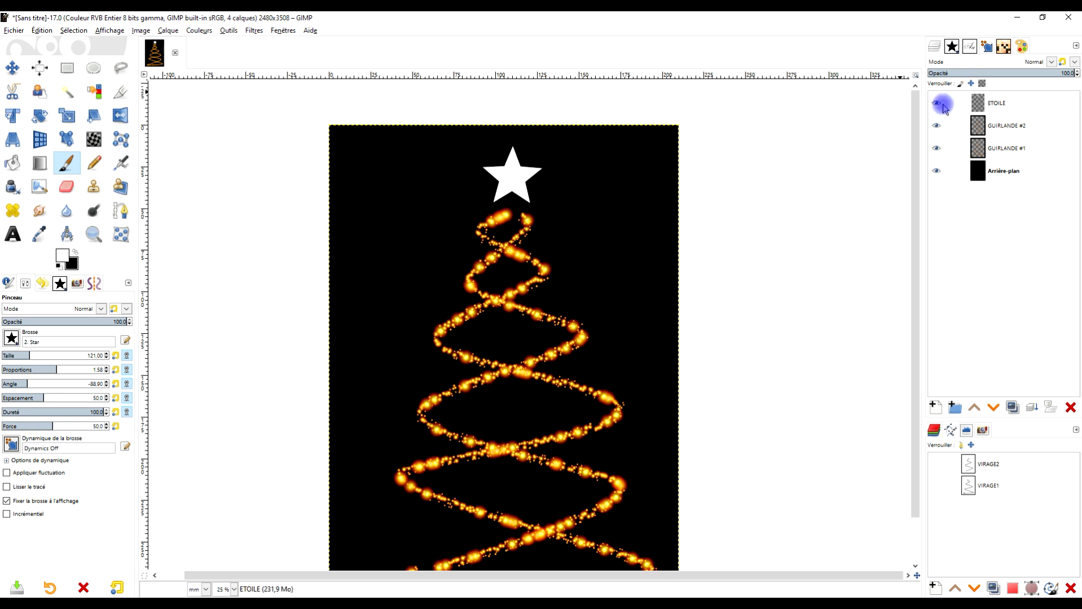
Toggle the visibility of GUIRLANDE #2 to compare the two crossing garlands.
scroll(621, 318, "down", 2)
scroll(587, 366, "up", 2)
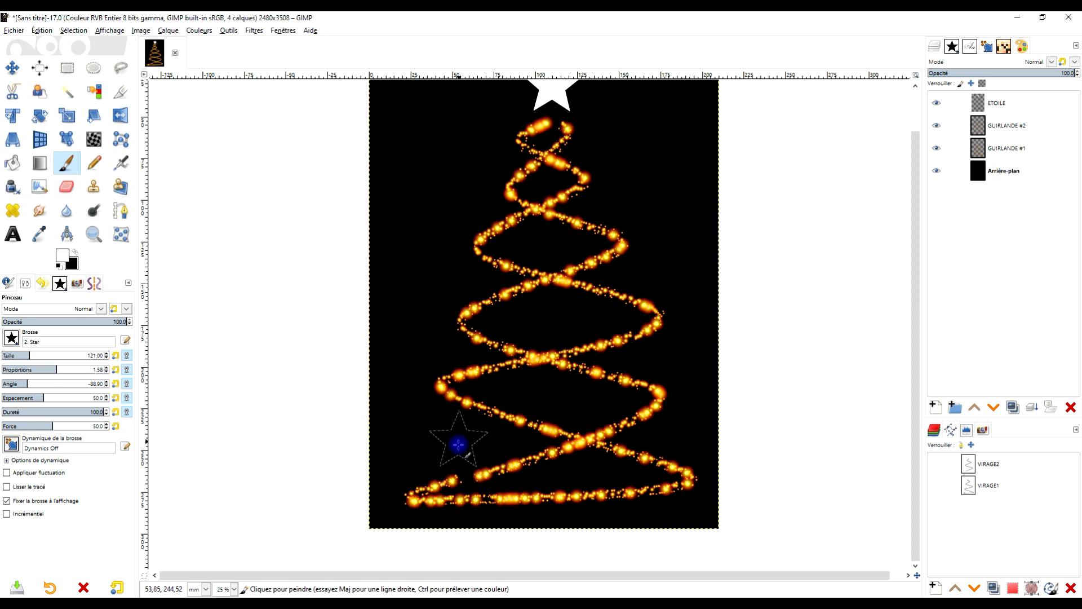
left_click(937, 129)
left_click(938, 130)
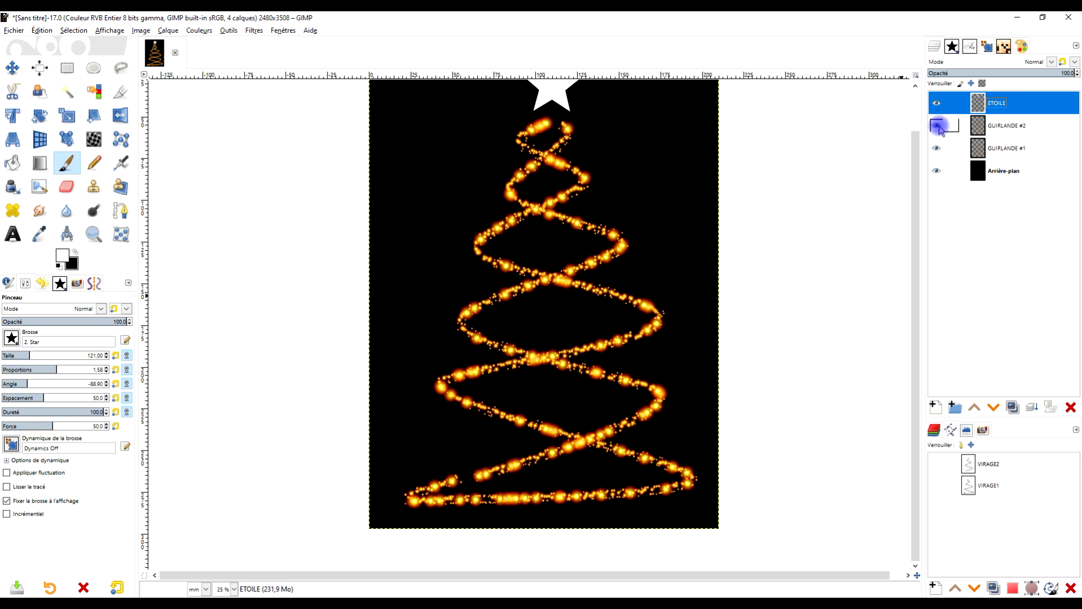
left_click(938, 128)
left_click(939, 129)
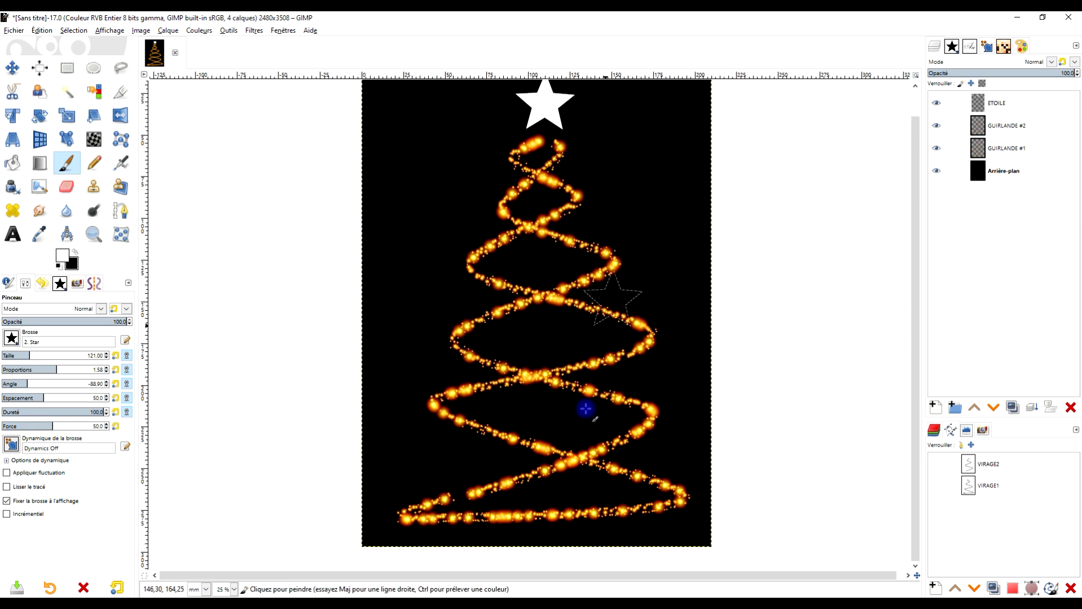
Hide GUIRLANDE #2 and add a white (full opacity) layer mask to GUIRLANDE #1.
left_click(942, 127)
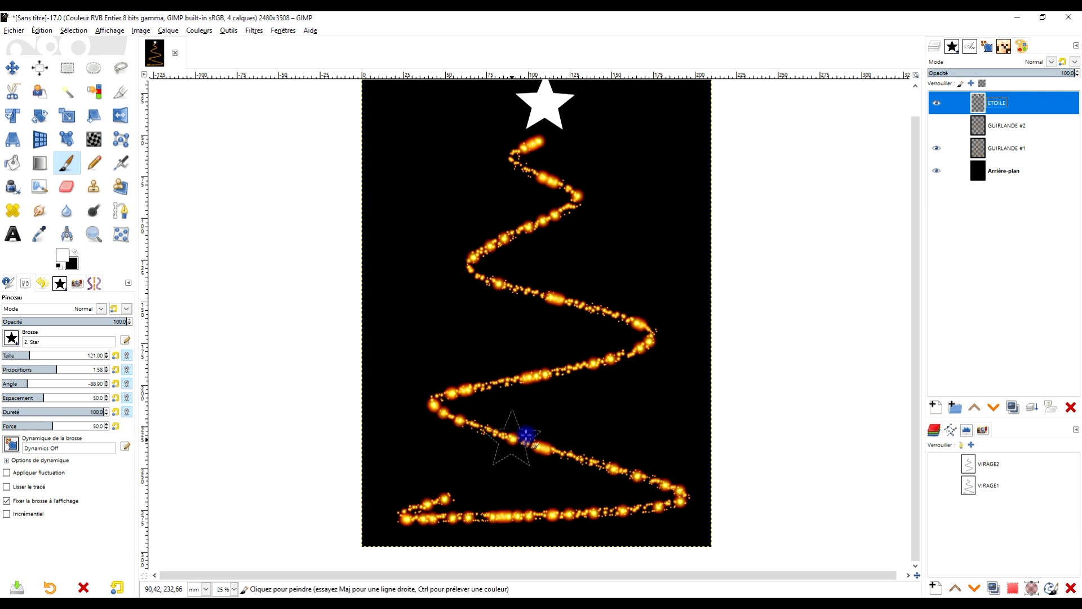
left_click(982, 152)
right_click(982, 156)
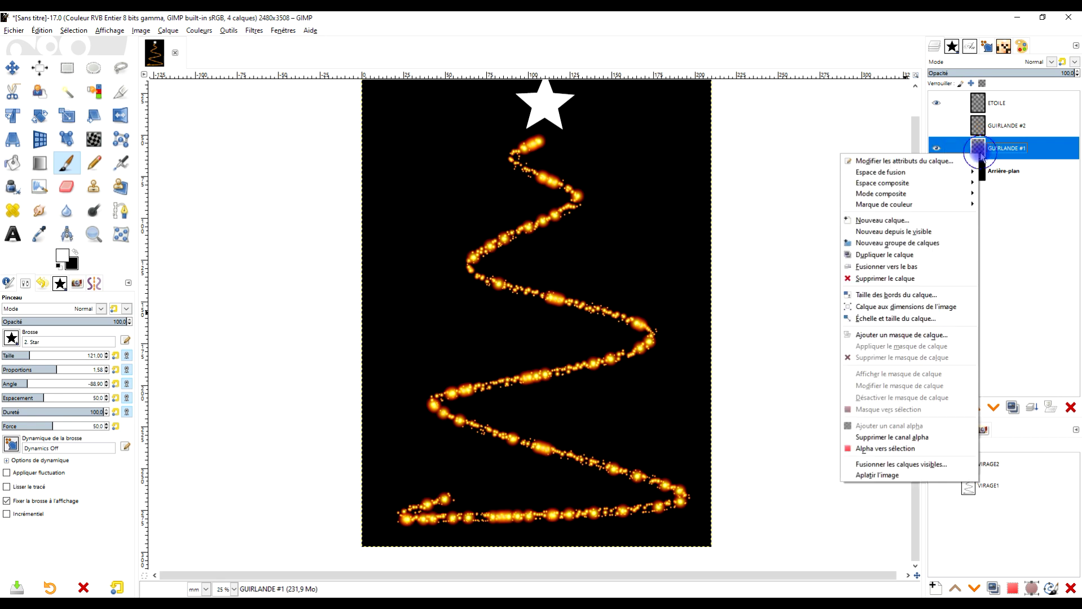
left_click(916, 335)
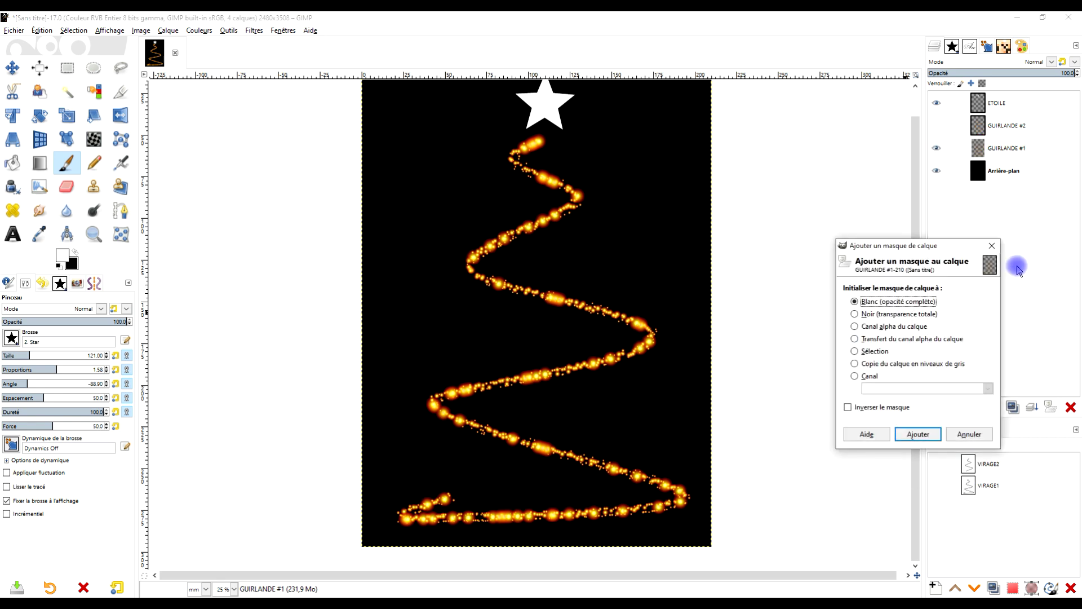
left_click(916, 434)
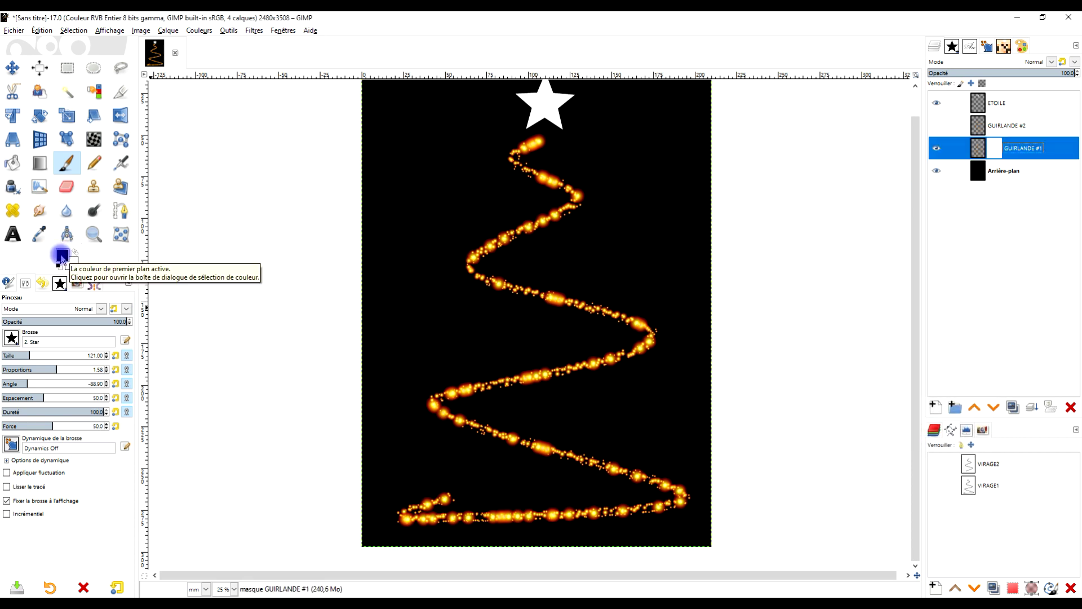
Set the Pinceau to the 2. Hardness 050 brush at size 145 and opacity 52.3, and activate the GUIRLANDE #1 mask.
left_click(12, 337)
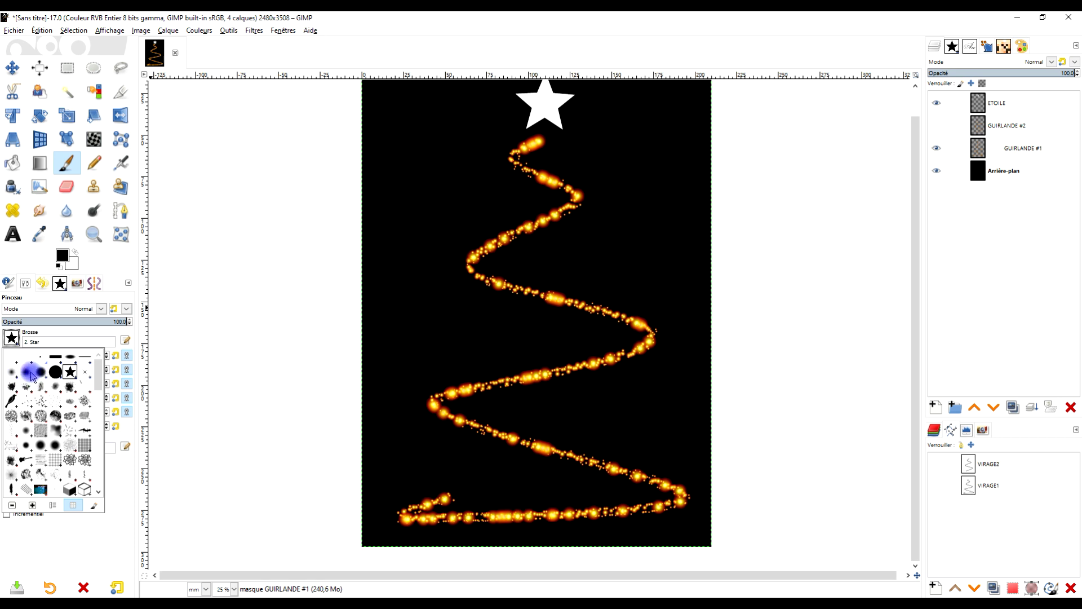
left_click(32, 372)
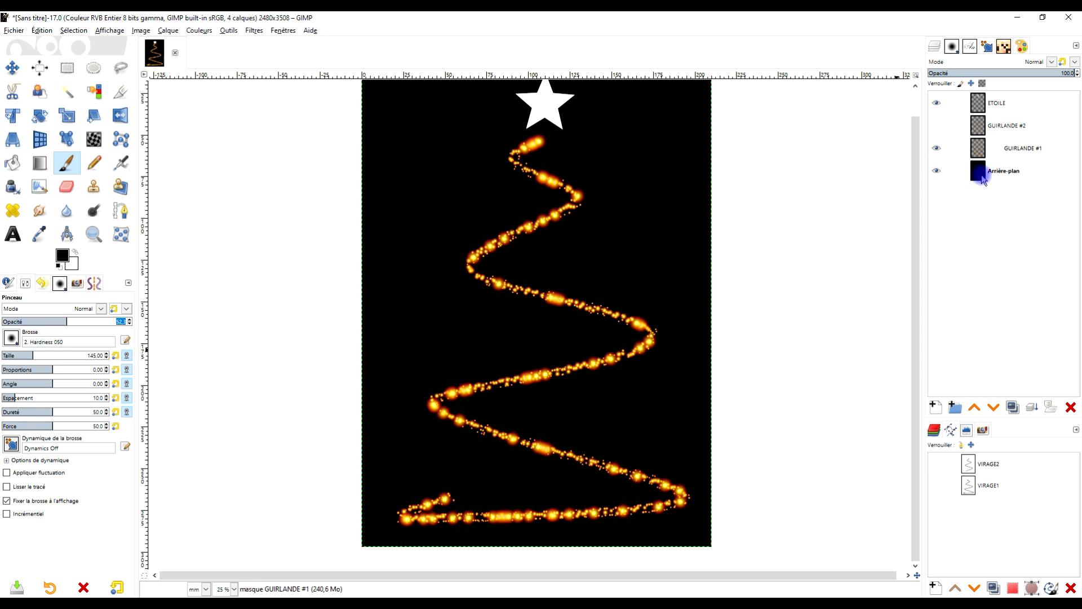
left_click(997, 149)
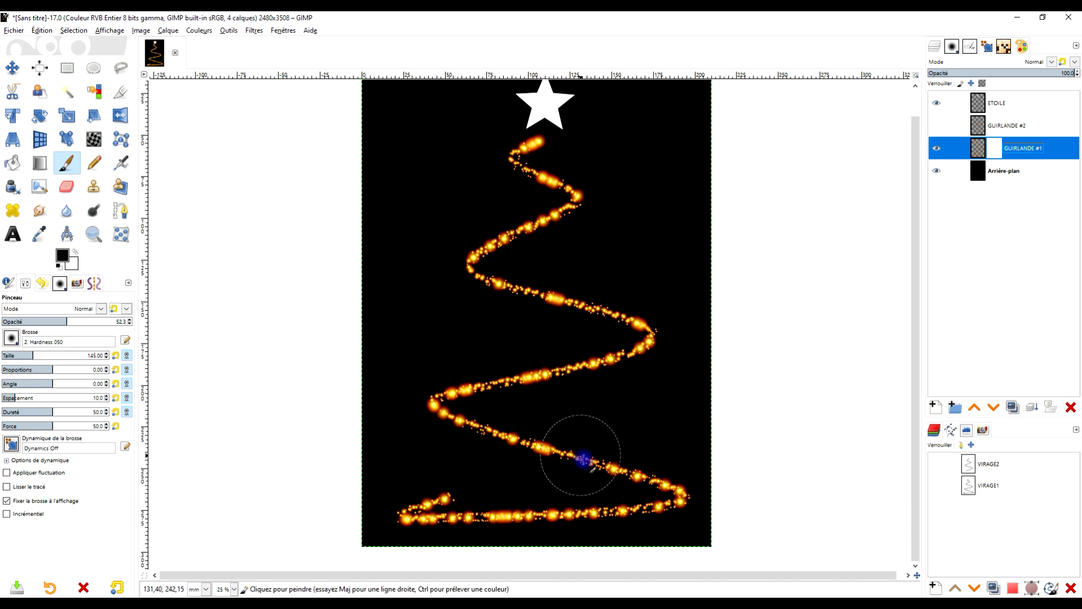
Paint black on the GUIRLANDE #1 mask to fade the short loose end at the tree's lower left.
scroll(626, 468, "up", 2)
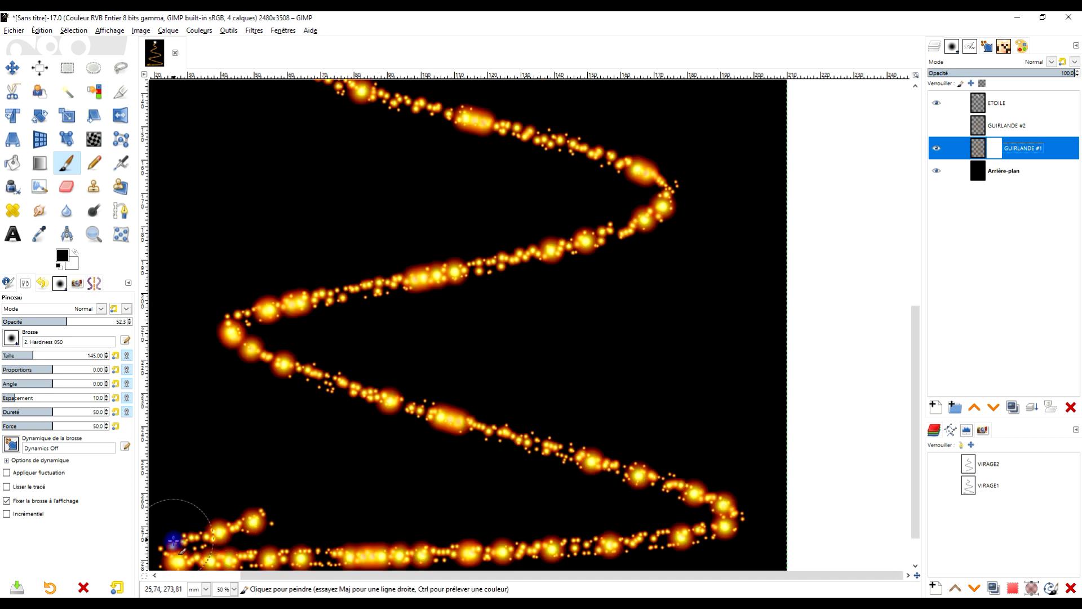
left_click_drag(322, 484, 479, 363)
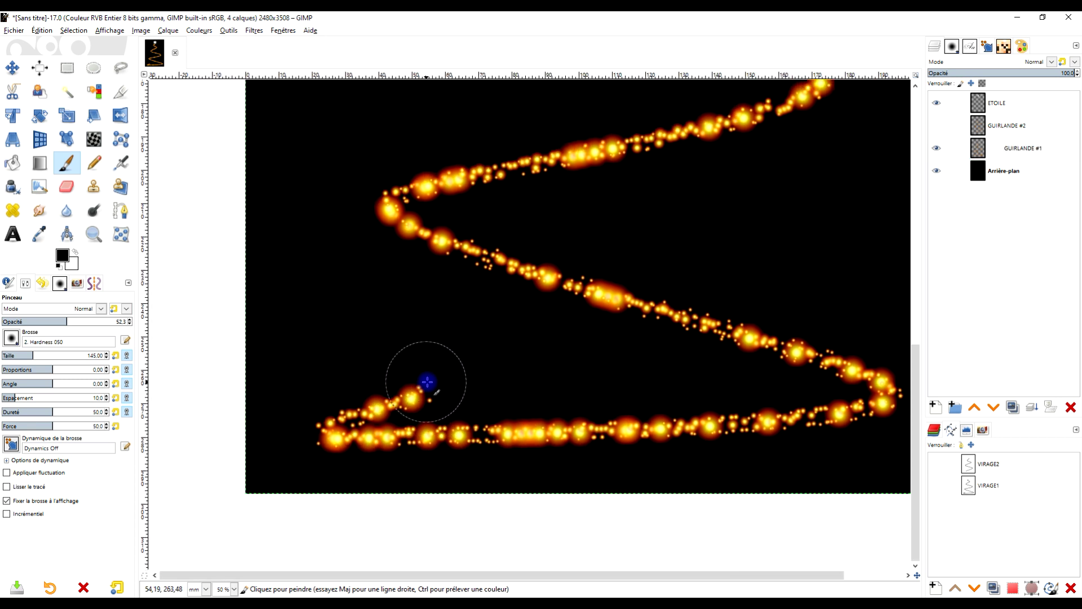
mouse_move(392, 384)
left_mouse_down()
mouse_move(371, 393)
mouse_move(405, 388)
left_mouse_up()
mouse_move(575, 363)
left_mouse_down()
mouse_move(406, 401)
mouse_move(418, 416)
left_mouse_up()
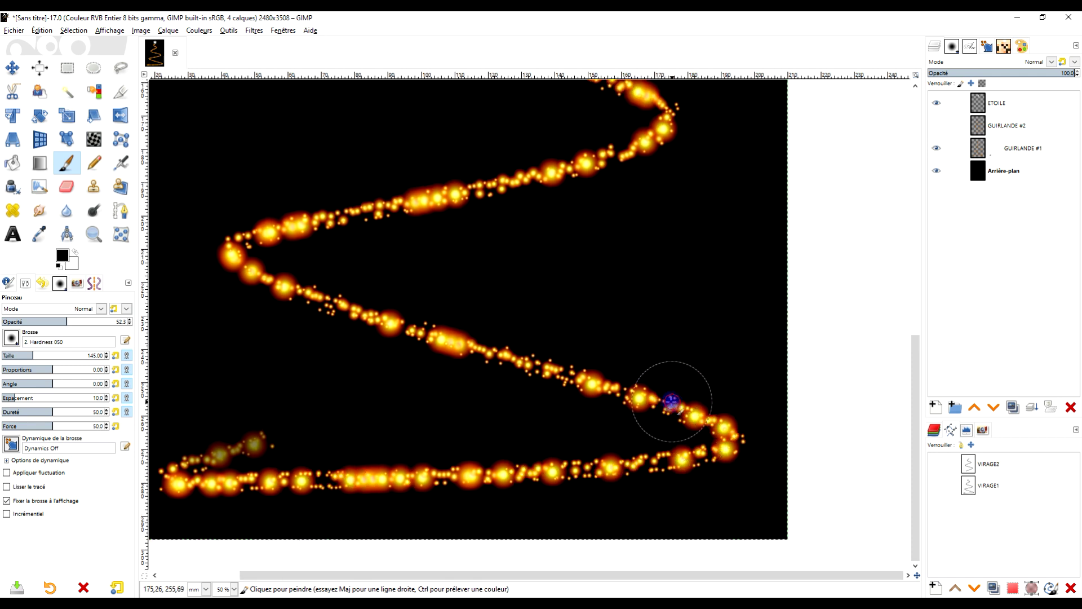
Paint black on the GUIRLANDE #1 mask along each strand descending from left to right, from the tree's base up to its tip.
mouse_move(535, 370)
left_mouse_down()
mouse_move(660, 391)
mouse_move(313, 308)
mouse_move(337, 310)
mouse_move(252, 281)
mouse_move(691, 410)
mouse_move(523, 354)
mouse_move(669, 387)
mouse_move(690, 410)
mouse_move(256, 283)
left_mouse_up()
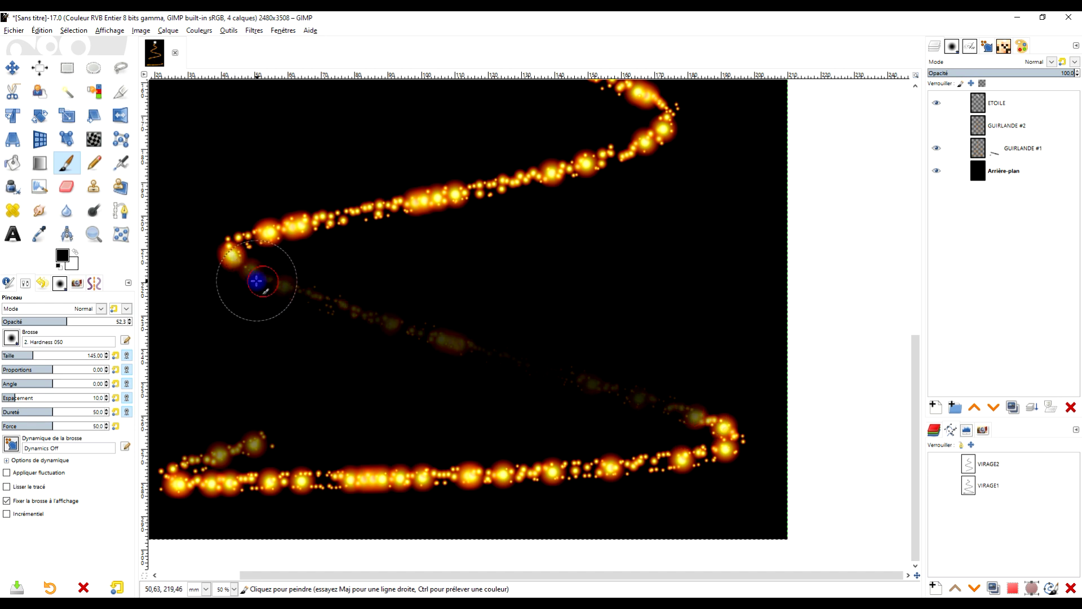
scroll(479, 285, "up", 4)
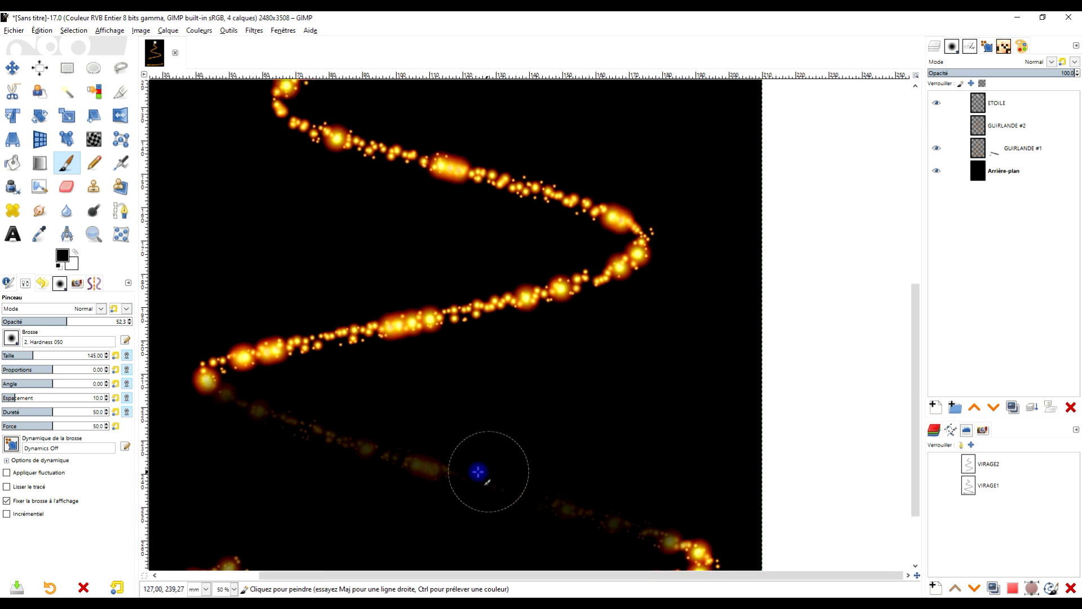
scroll(640, 381, "up", 5)
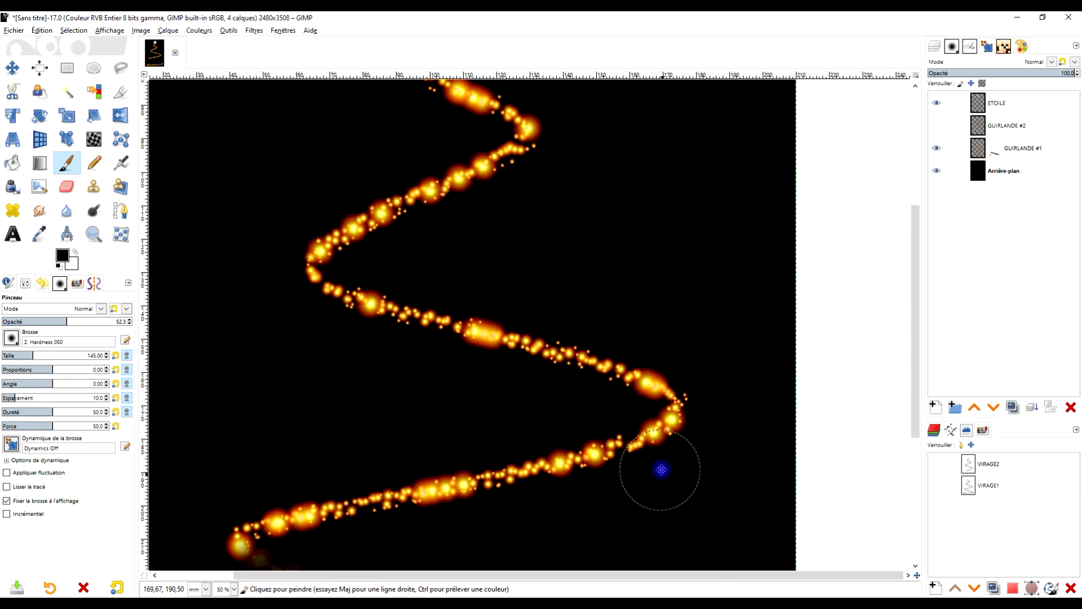
mouse_move(643, 366)
left_mouse_down()
mouse_move(353, 293)
mouse_move(547, 333)
mouse_move(654, 376)
mouse_move(338, 279)
left_mouse_up()
scroll(564, 316, "up", 8)
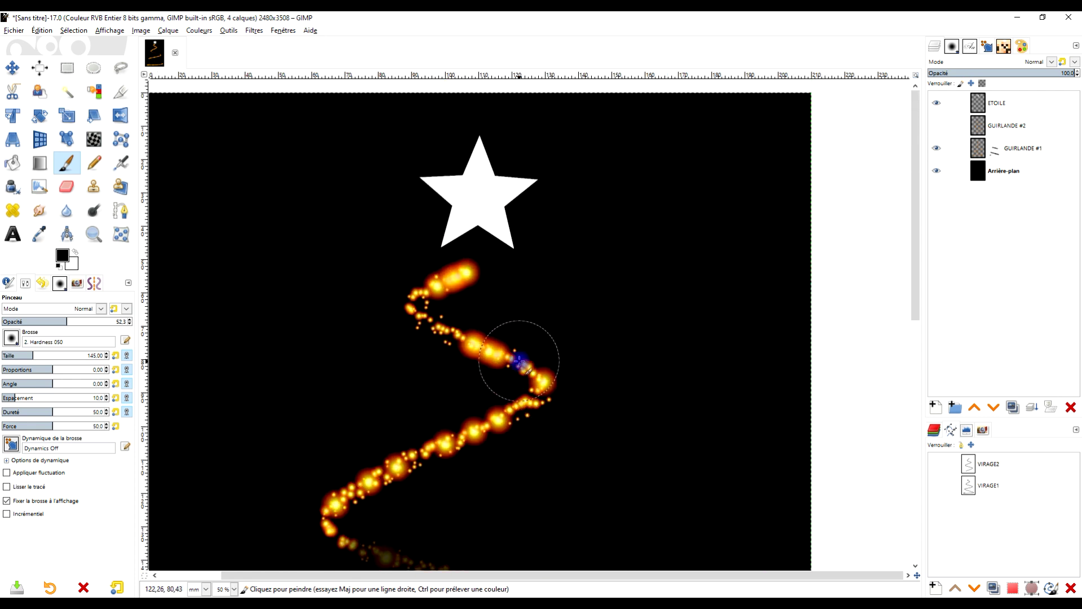
mouse_move(517, 345)
left_mouse_down()
mouse_move(423, 309)
mouse_move(426, 322)
mouse_move(542, 367)
left_mouse_up()
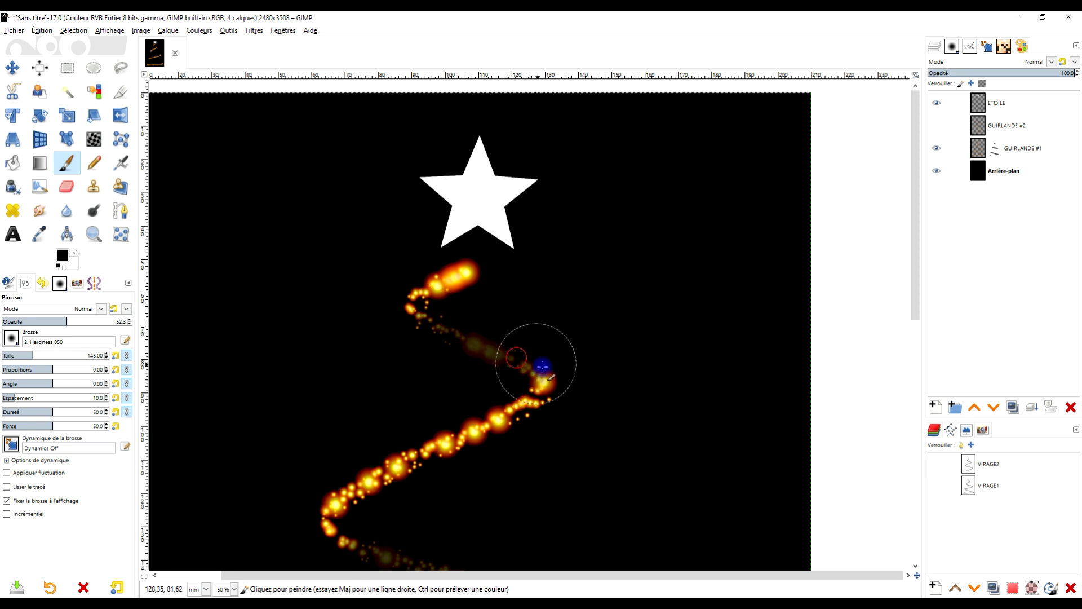
Show GUIRLANDE #2 and add a white (full opacity) layer mask to it.
left_click(937, 125)
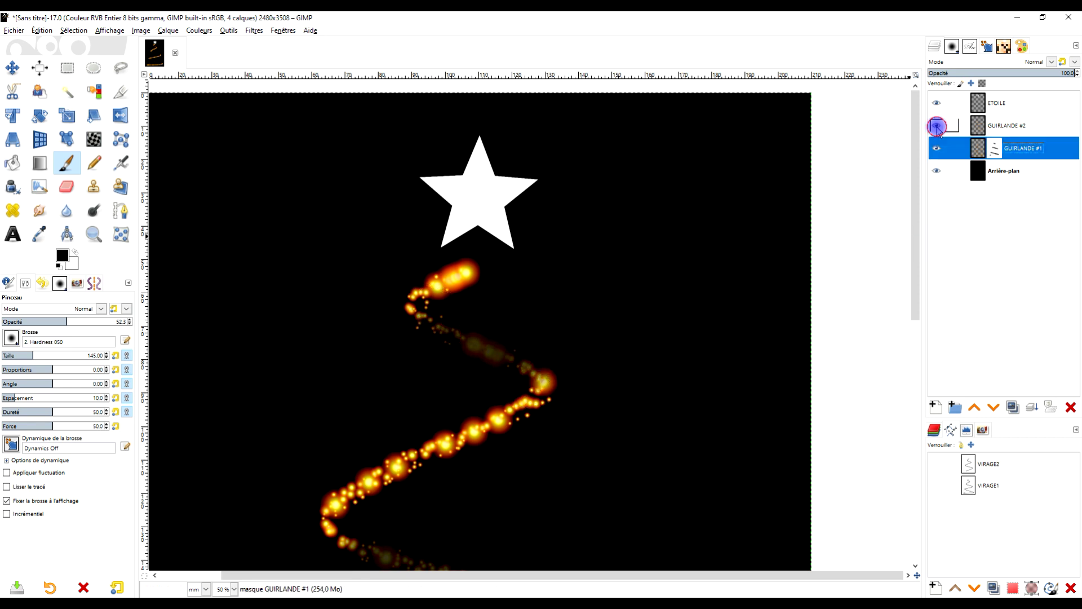
right_click(991, 133)
left_click(938, 310)
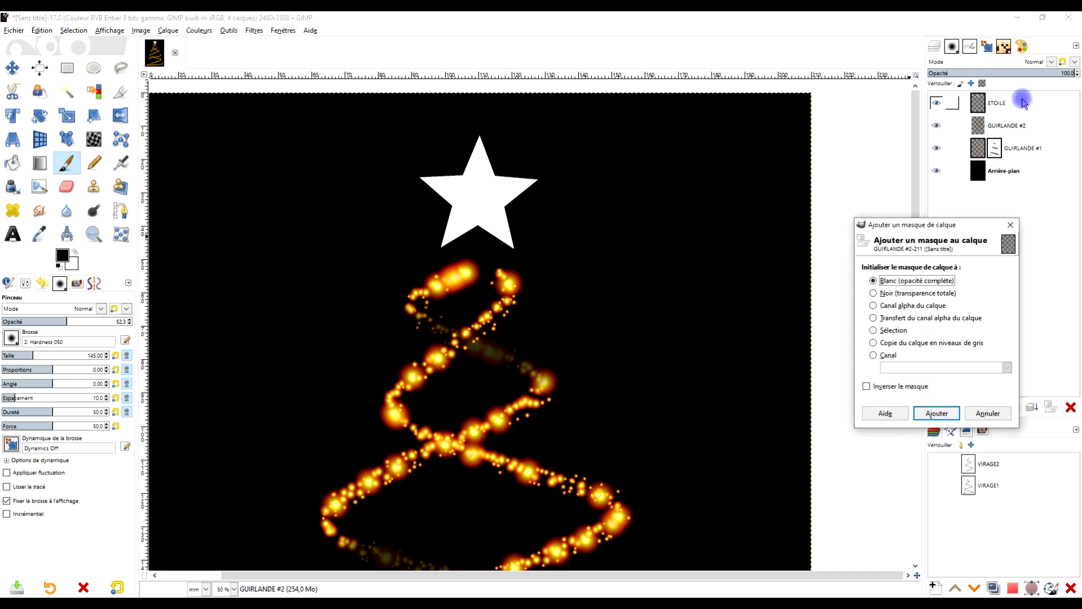
left_click(938, 414)
Toggle the visibility of GUIRLANDE #1 to tell the two garlands apart at the tree's base.
scroll(773, 370, "down", 2)
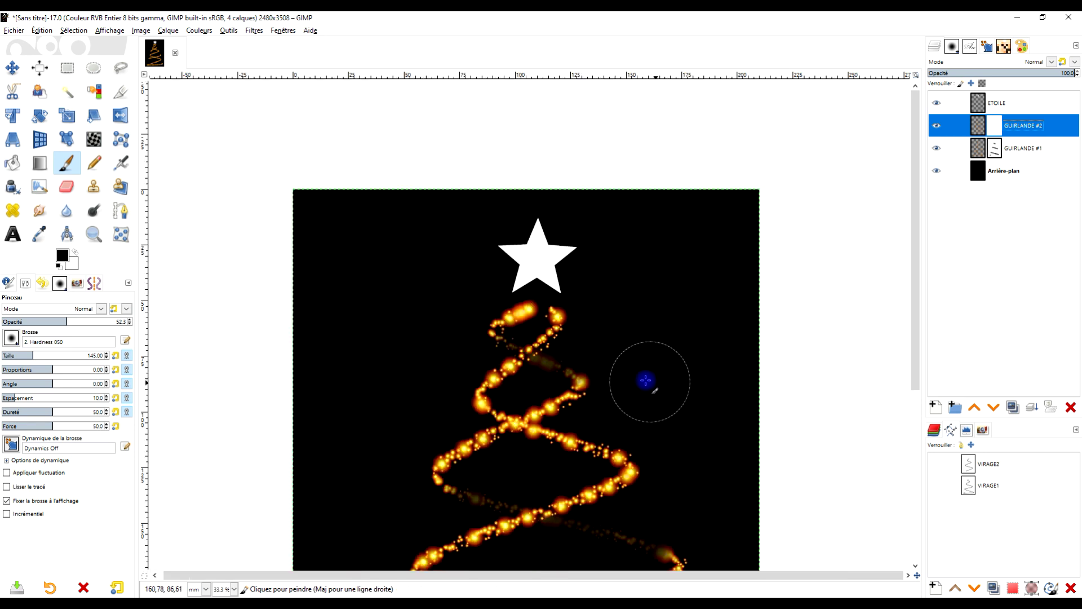
scroll(623, 445, "up", 2)
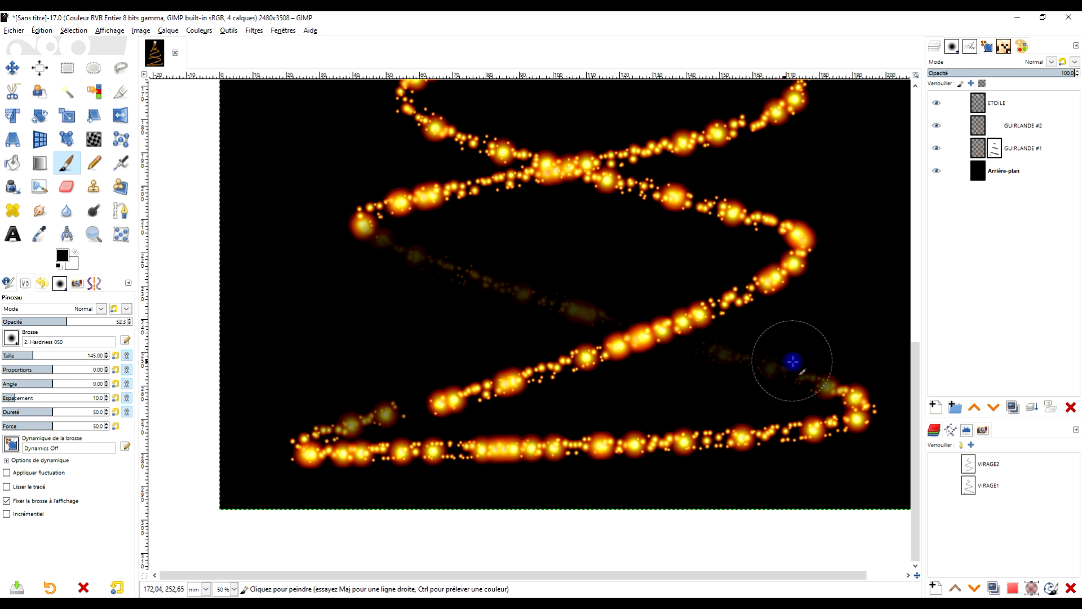
left_click(979, 149)
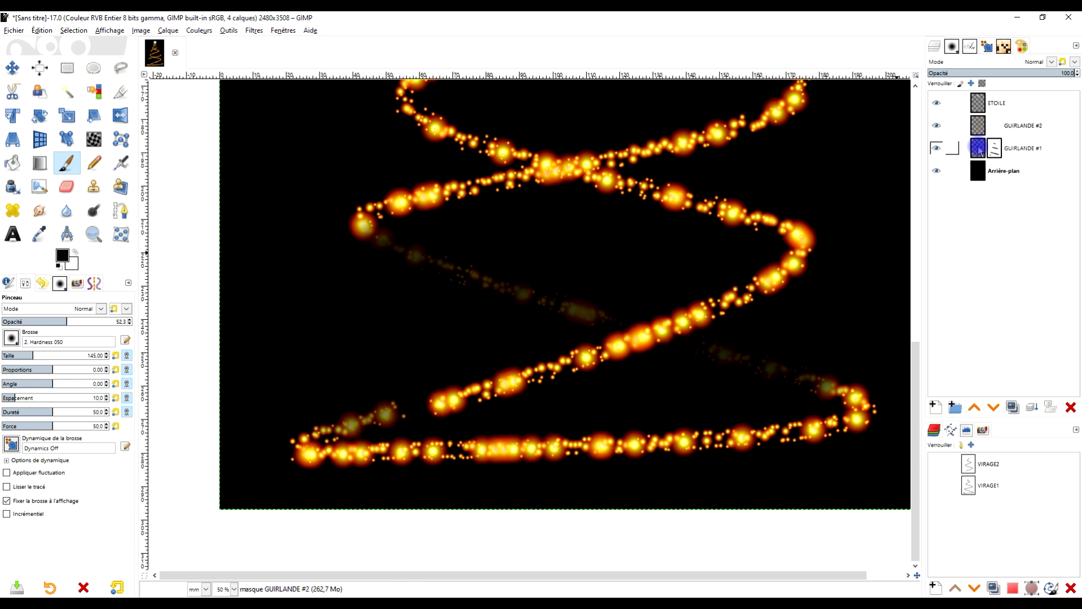
left_click(938, 148)
left_click(937, 147)
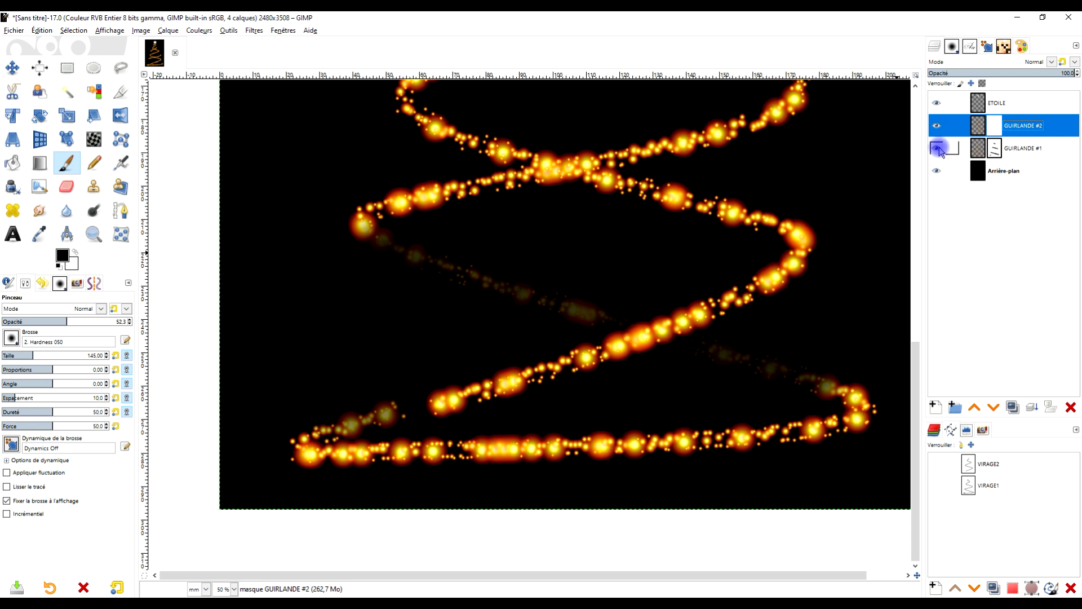
left_click(934, 149)
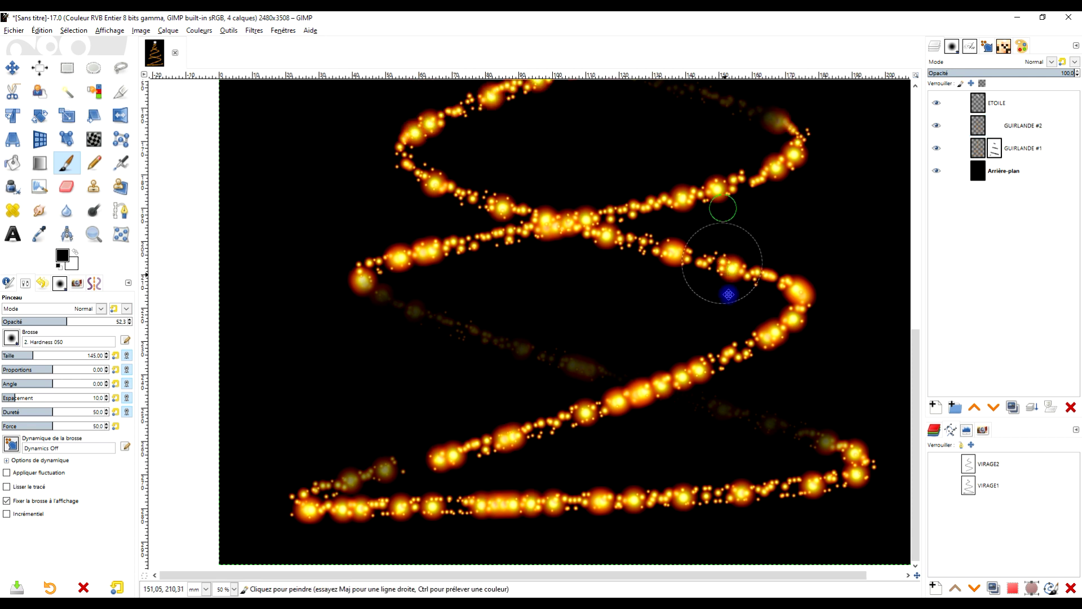
Paint black on the GUIRLANDE #2 mask to fade its strands descending from left to right, working up the tree.
scroll(726, 290, "up", 3)
mouse_move(756, 344)
left_mouse_down()
mouse_move(533, 290)
mouse_move(619, 312)
mouse_move(544, 292)
mouse_move(597, 298)
mouse_move(629, 310)
mouse_move(533, 295)
mouse_move(688, 341)
mouse_move(638, 316)
mouse_move(435, 259)
left_mouse_up()
left_click_drag(784, 359, 701, 338)
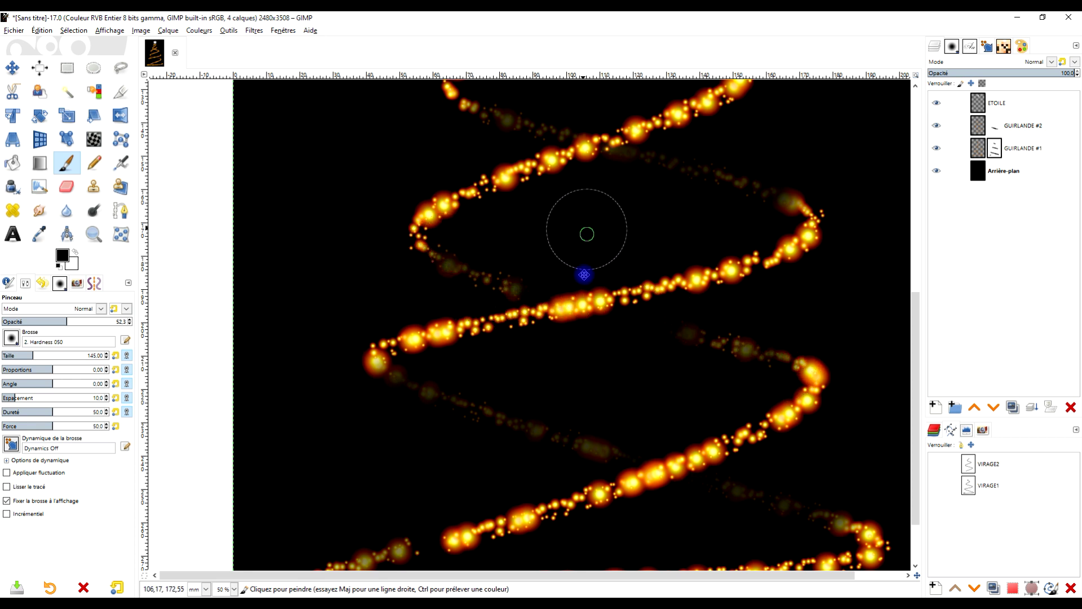
left_click_drag(494, 216, 435, 430)
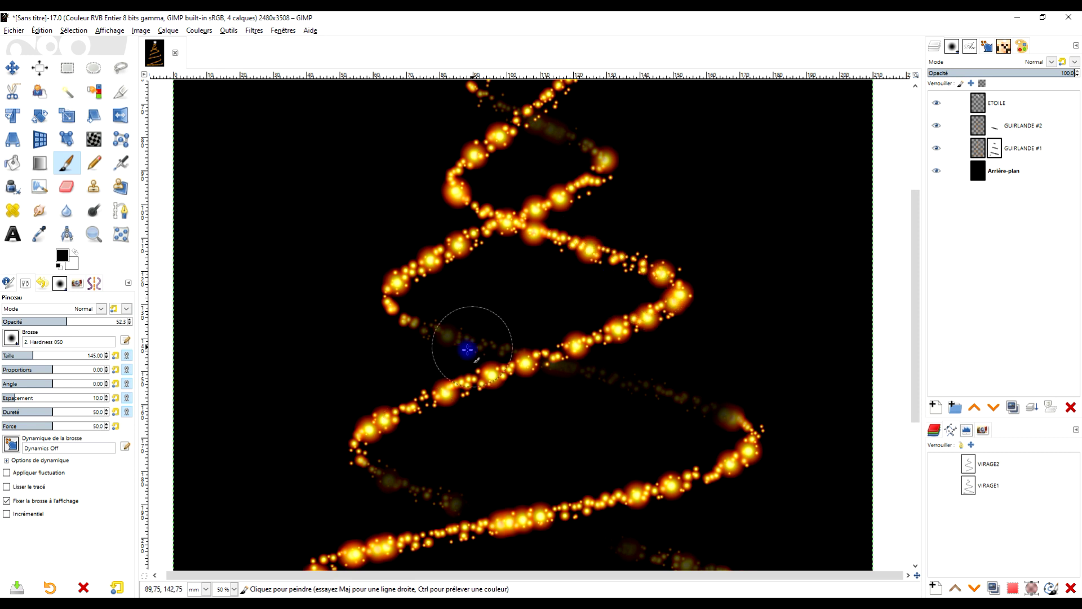
mouse_move(627, 262)
left_mouse_down()
mouse_move(493, 231)
mouse_move(554, 241)
mouse_move(484, 212)
mouse_move(618, 257)
left_mouse_up()
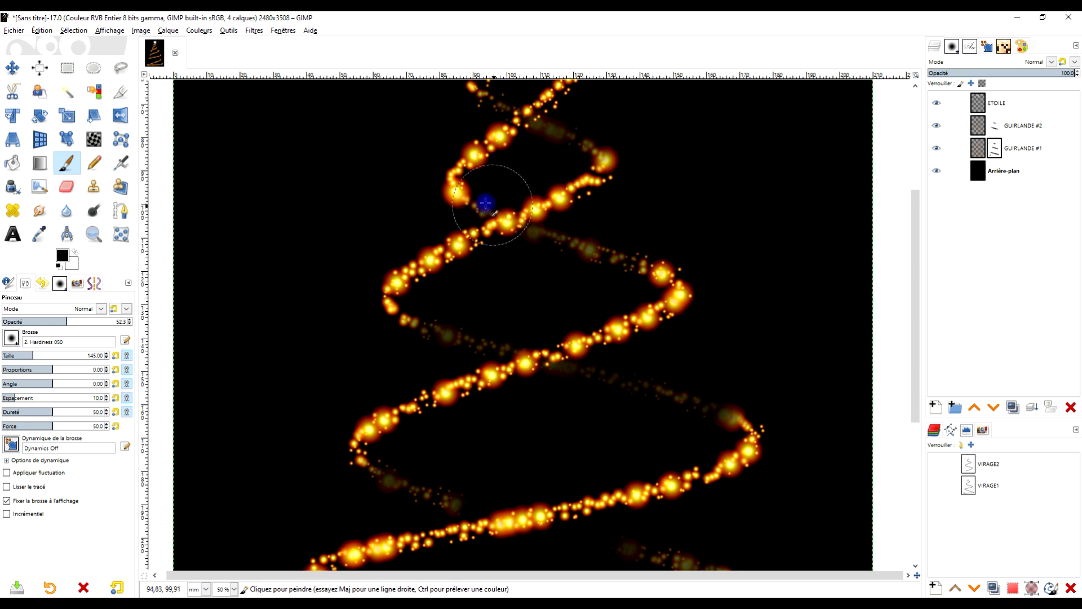
left_click_drag(468, 199, 448, 196)
Compare the garlands below the star with GUIRLANDE #2 hidden and shown, and undo the last black stroke on its mask.
scroll(624, 169, "up", 5)
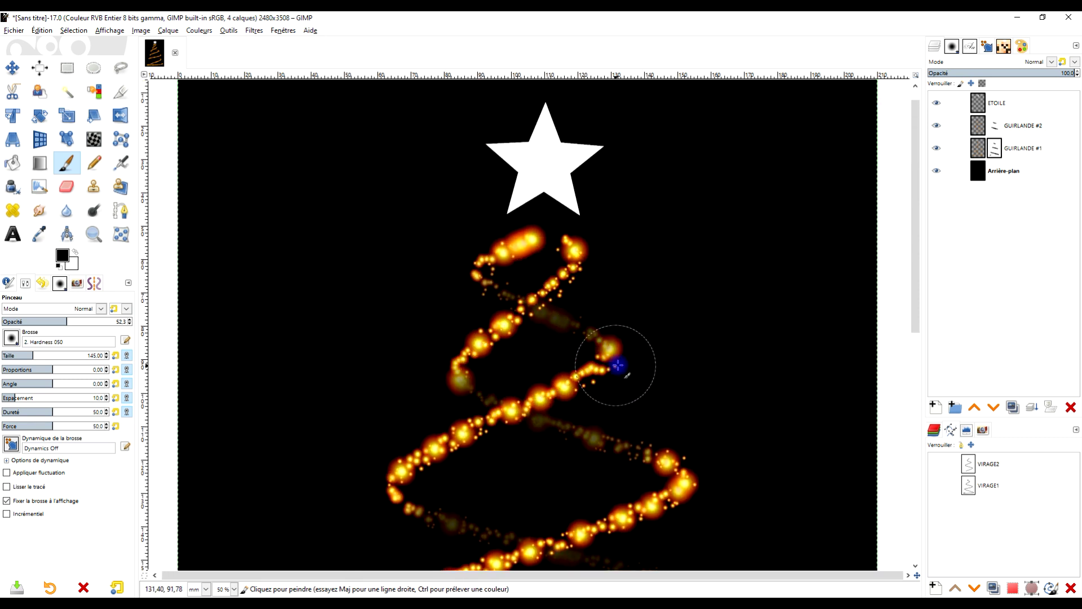
scroll(727, 190, "down", 5)
scroll(728, 190, "left", 3)
scroll(728, 190, "down", 3)
scroll(732, 212, "up", 4)
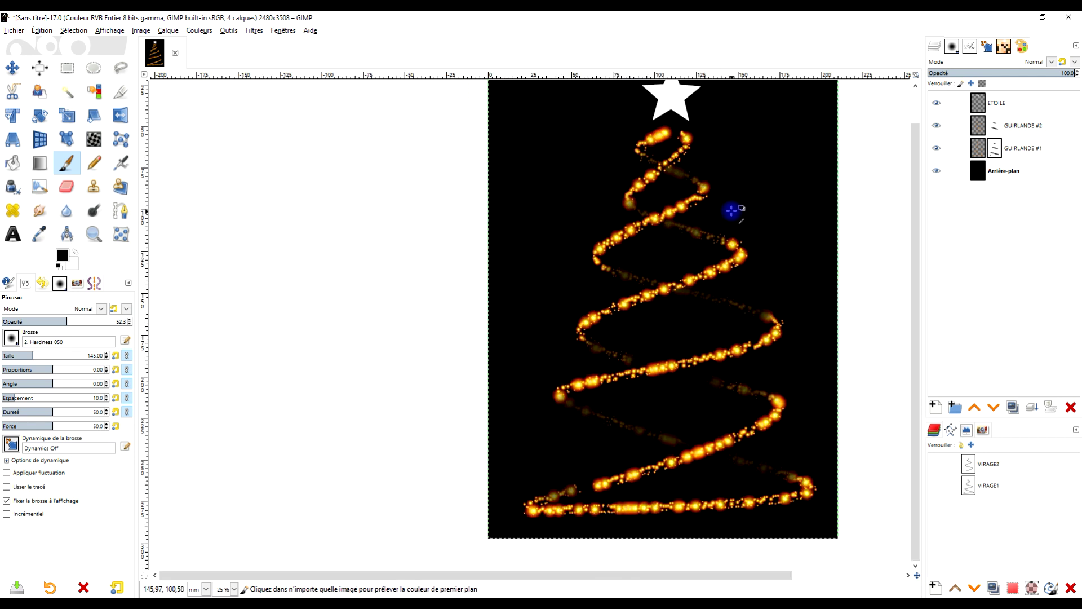
scroll(585, 236, "up", 5)
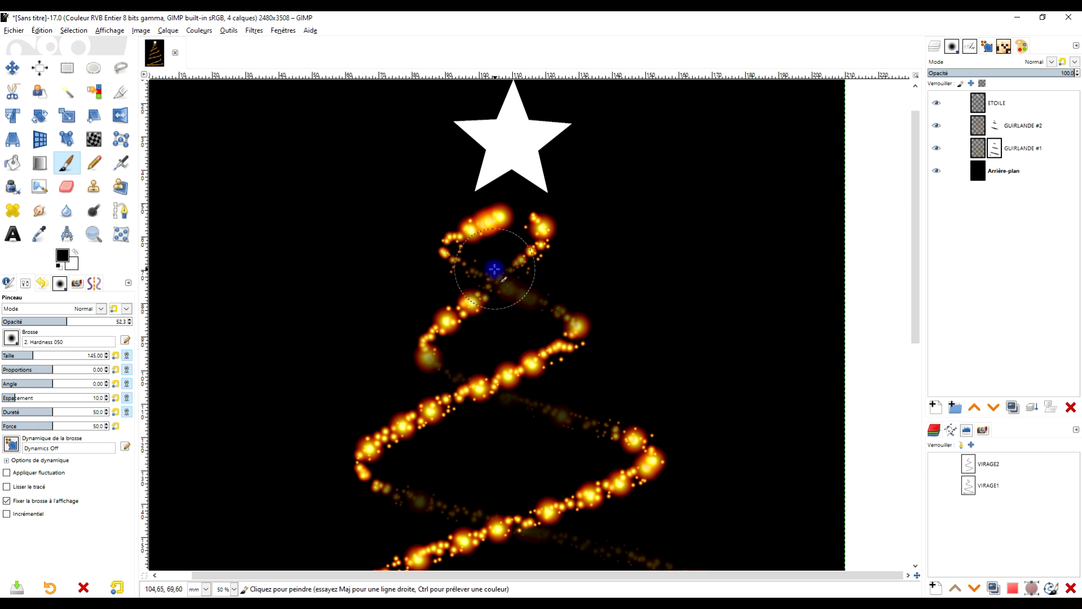
left_click(937, 126)
left_click(938, 126)
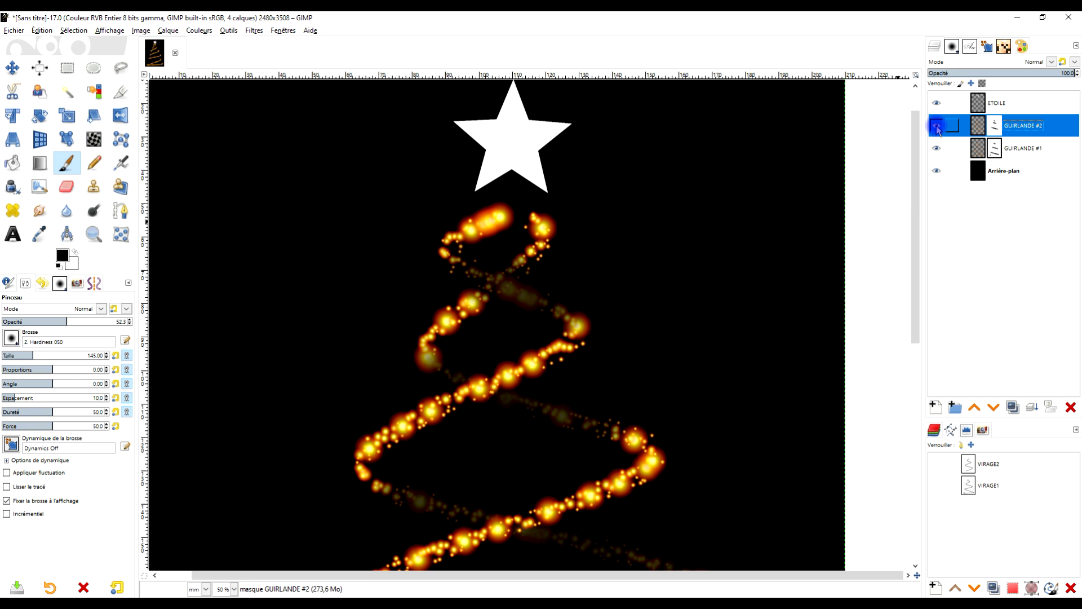
left_click(937, 126)
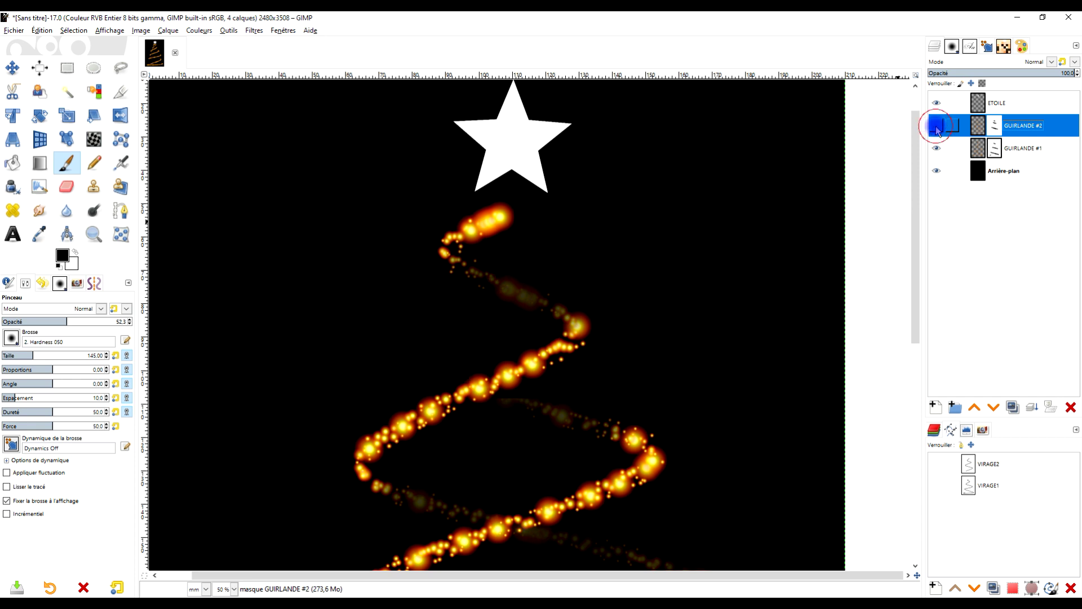
left_click(938, 127)
left_click(937, 128)
left_click(938, 128)
key("ctrl+z")
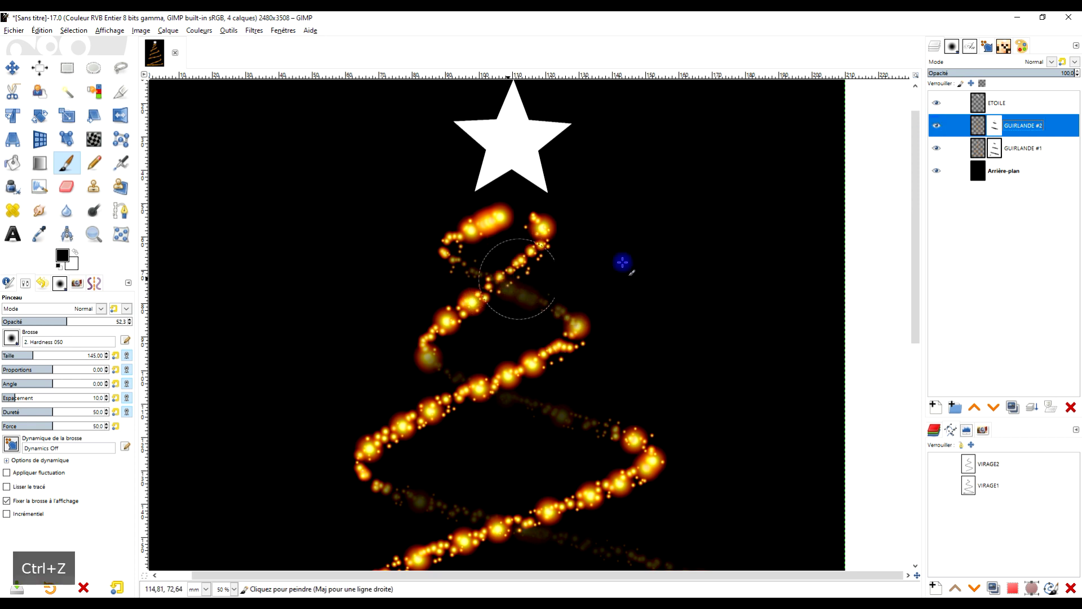
Paint black on the GUIRLANDE #1 mask to further fade the uppermost rear strand, and check it with GUIRLANDE #2 hidden and shown.
left_click(981, 148)
mouse_move(524, 297)
left_mouse_down()
mouse_move(477, 272)
mouse_move(553, 302)
left_mouse_up()
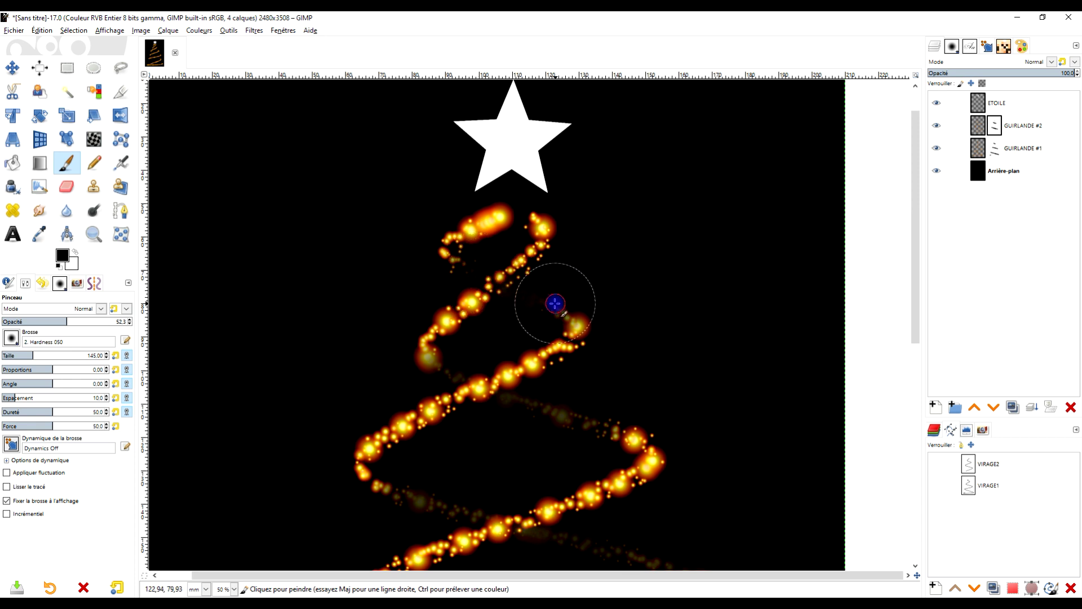
left_click(996, 129)
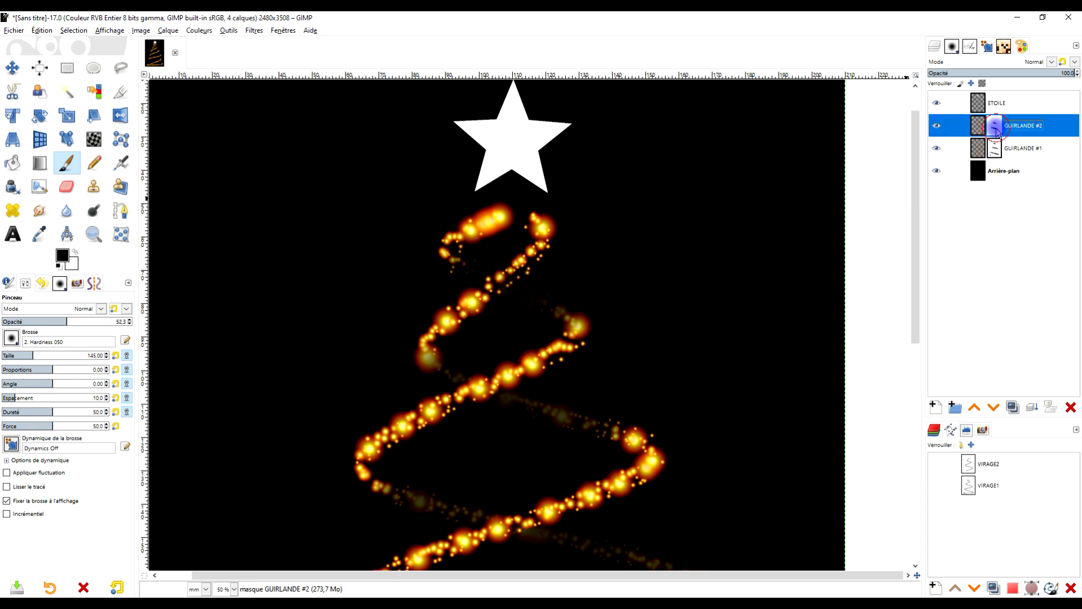
left_click(936, 126)
left_click(936, 126)
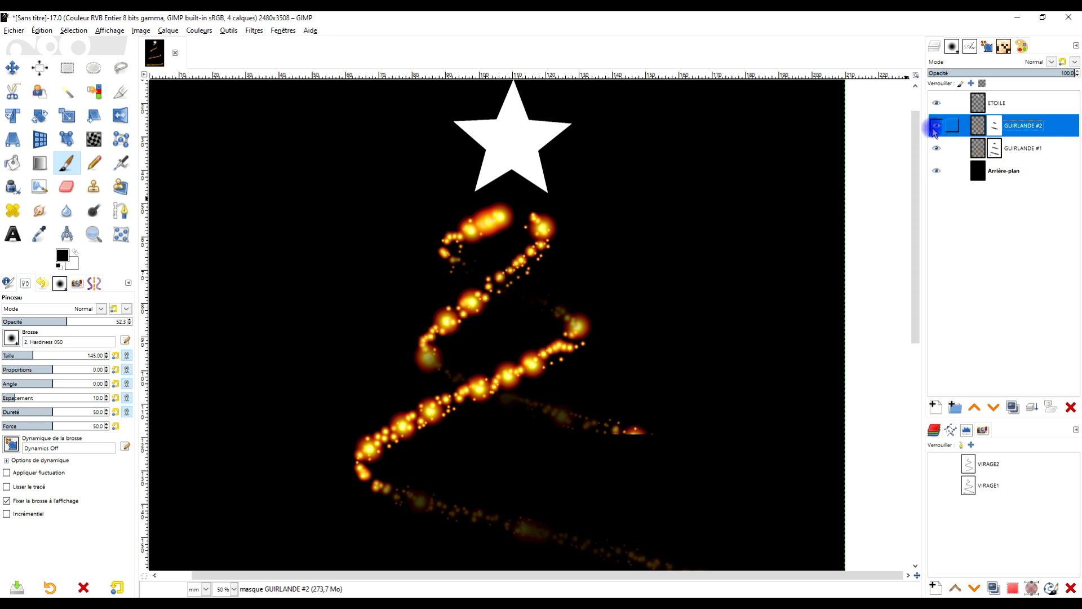
Display the GUIRLANDE #2 layer mask on the canvas and keep it active for editing.
left_click(981, 127)
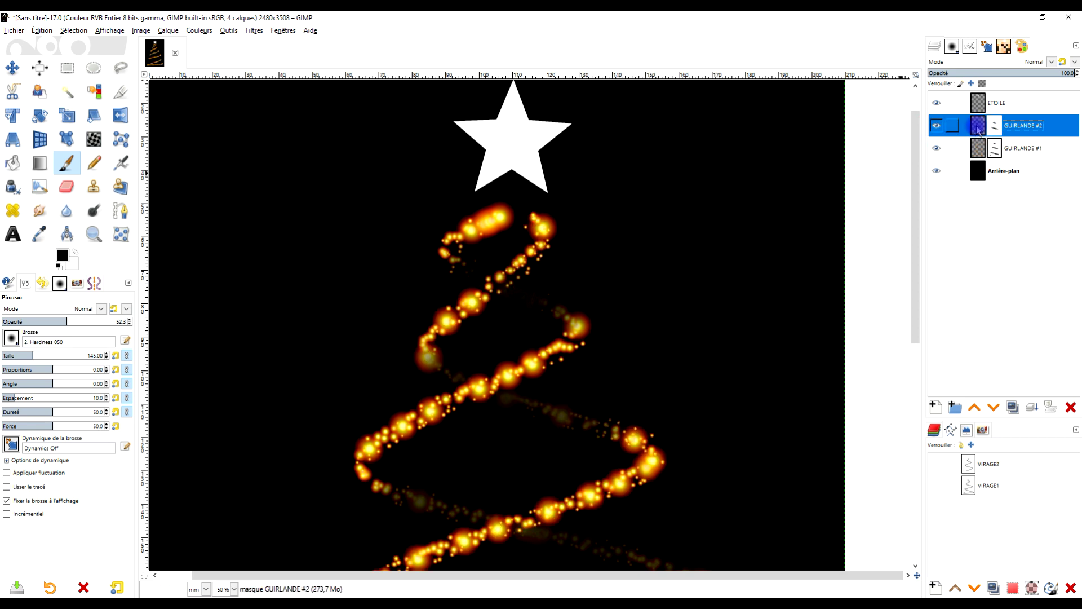
right_click(993, 127)
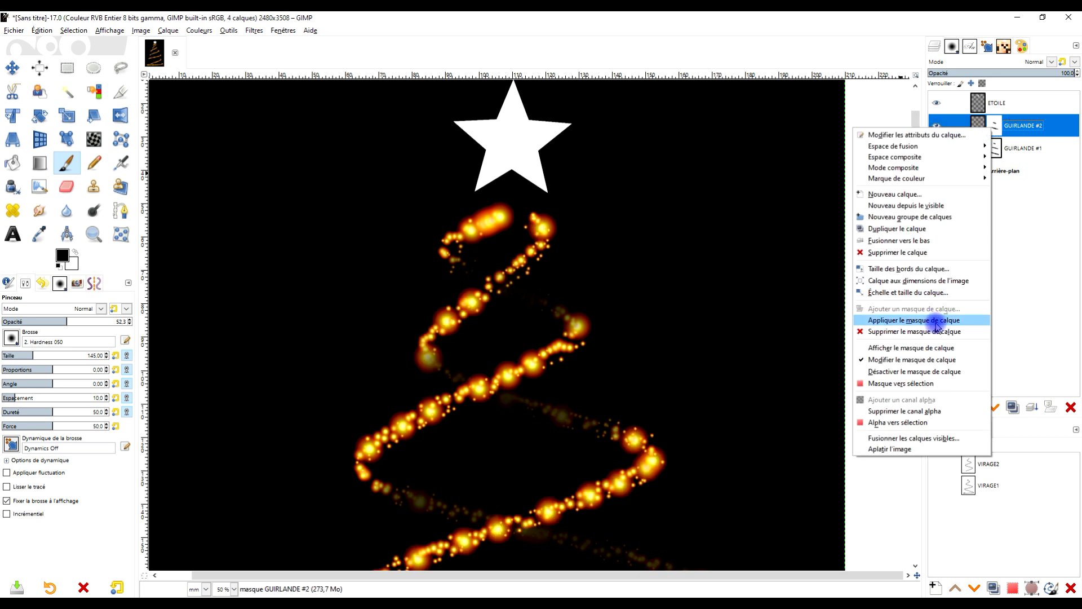
left_click(929, 349)
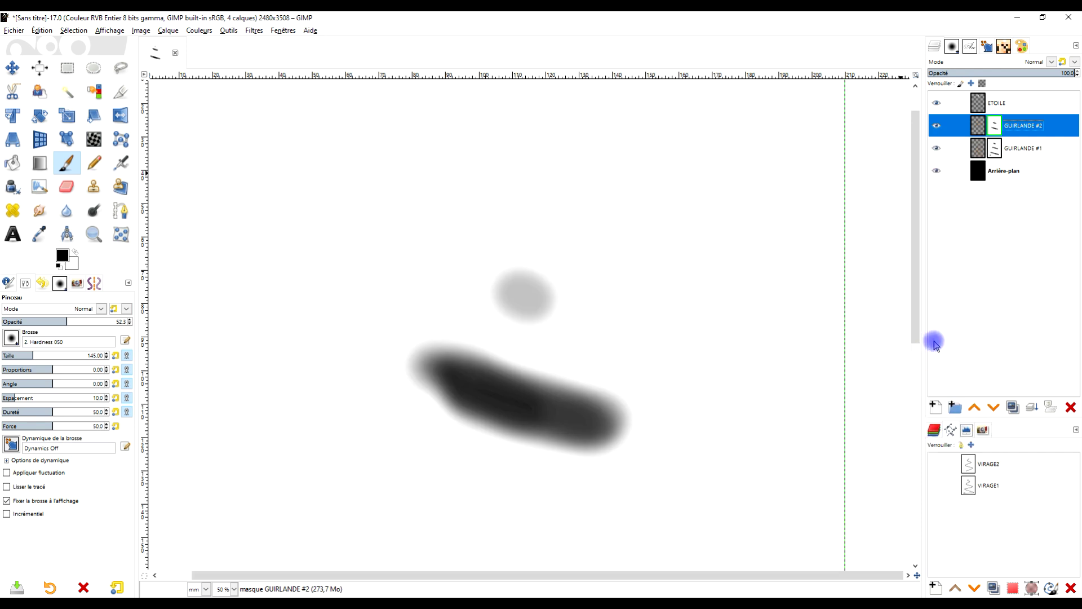
left_click(997, 135)
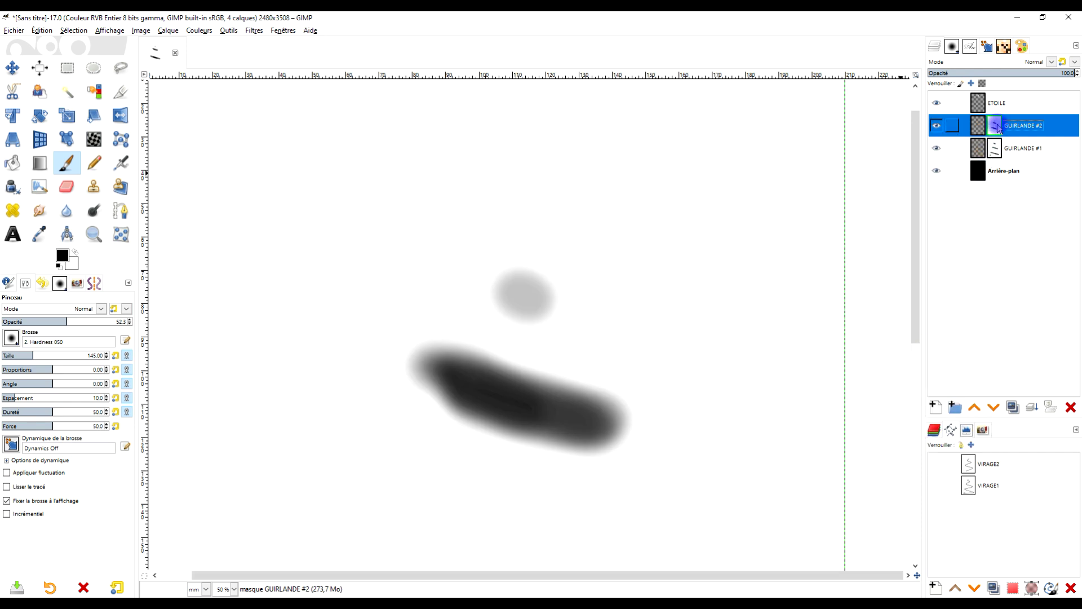
Paint white over the isolated grey spot on the GUIRLANDE #2 mask, and stop displaying the mask.
left_click(67, 167)
left_click(75, 252)
mouse_move(538, 327)
left_mouse_down()
mouse_move(513, 297)
mouse_move(563, 304)
mouse_move(520, 293)
left_mouse_up()
left_click(998, 127)
right_click(998, 129)
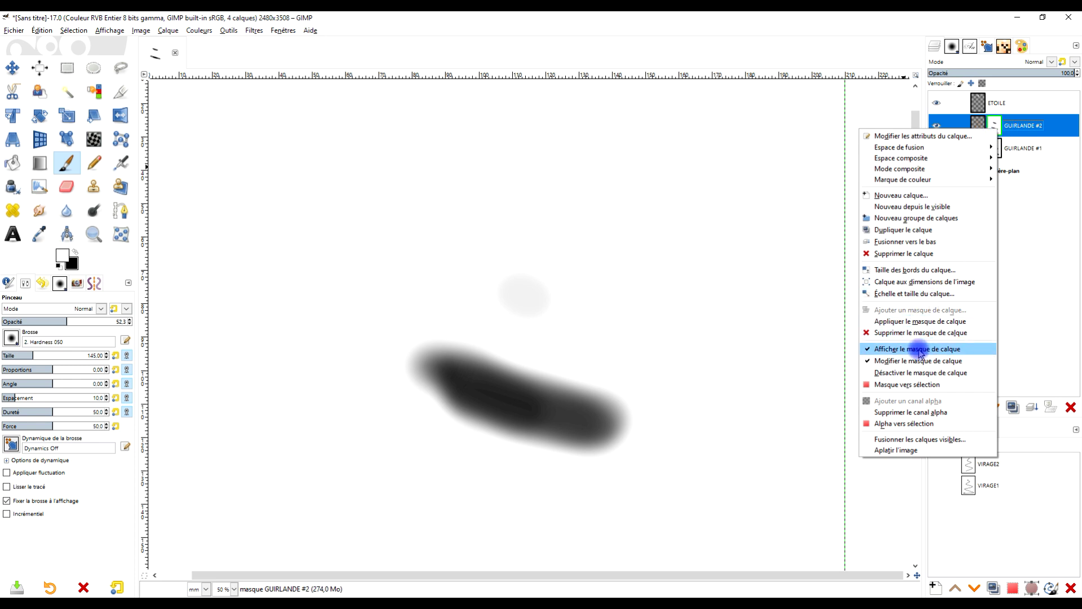
left_click(902, 349)
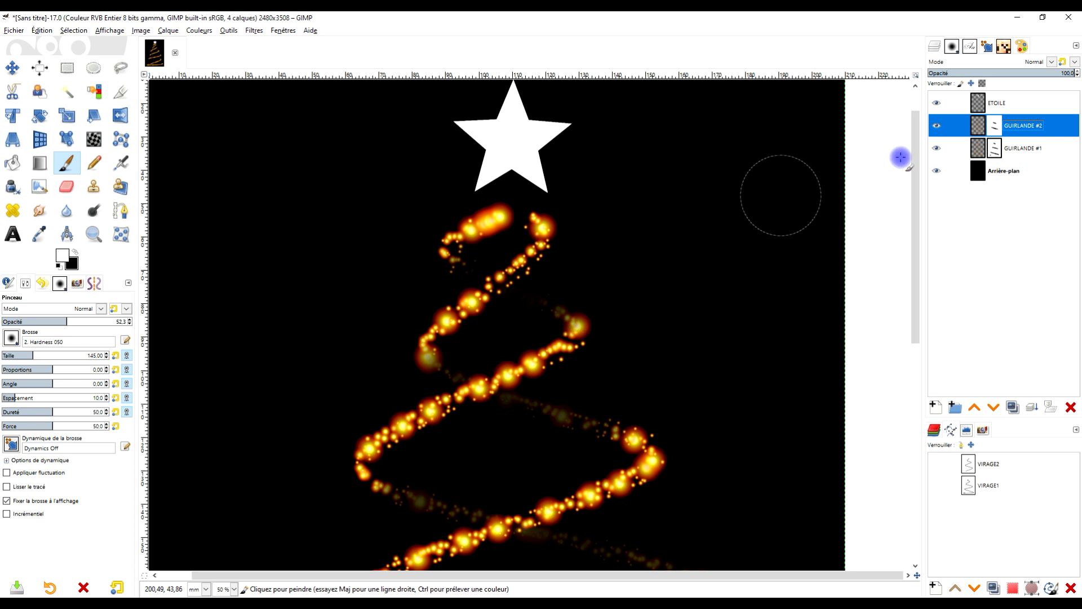
Toggle GUIRLANDE #2 off and on, and examine the faded strands across the whole tree.
left_click(936, 126)
left_click(936, 126)
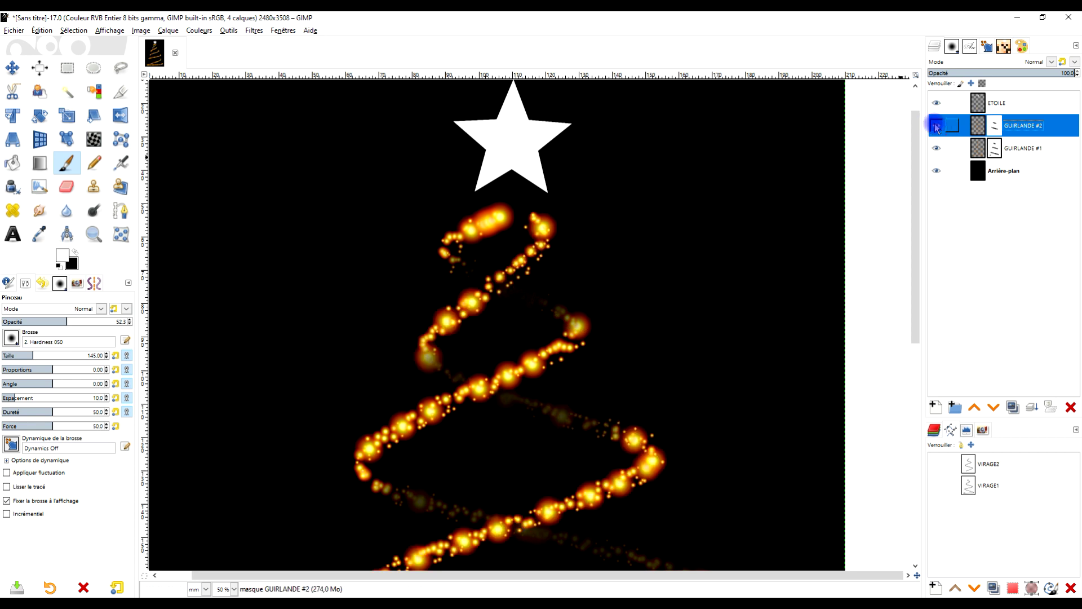
scroll(610, 363, "down", 2)
scroll(642, 260, "down", 4)
scroll(651, 226, "down", 1, "ctrl")
scroll(663, 223, "up", 2, "ctrl")
scroll(699, 230, "down", 1, "ctrl")
scroll(679, 316, "up", 2)
scroll(682, 303, "down", 1)
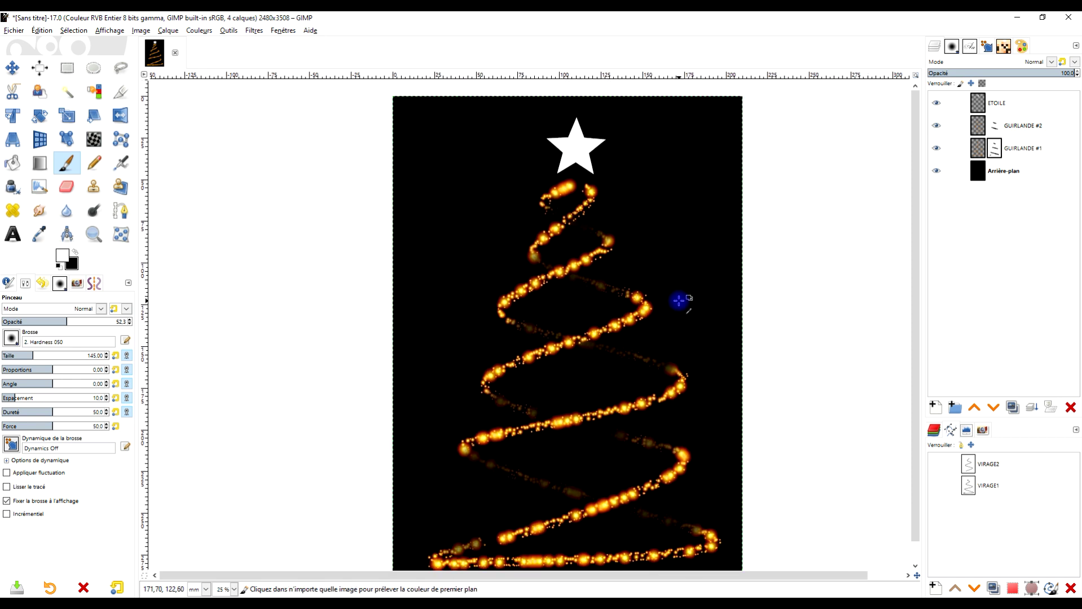
scroll(733, 264, "up", 3)
Colorize the ETOILE layer's white star yellow with hue 0.1685, saturation 1.0 and lightness -0.505.
left_click(992, 103)
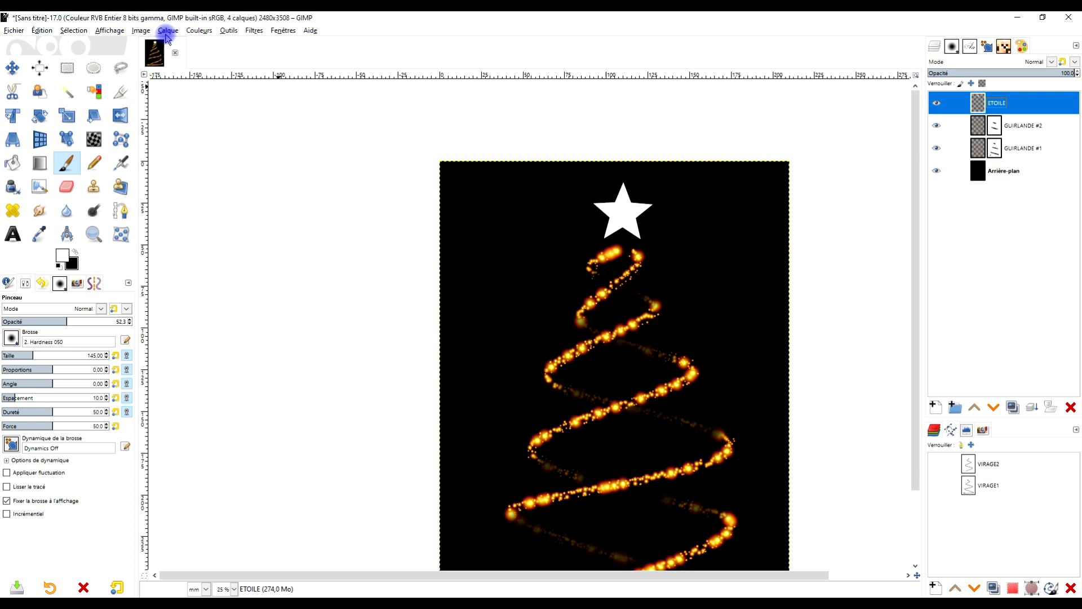
left_click(213, 33)
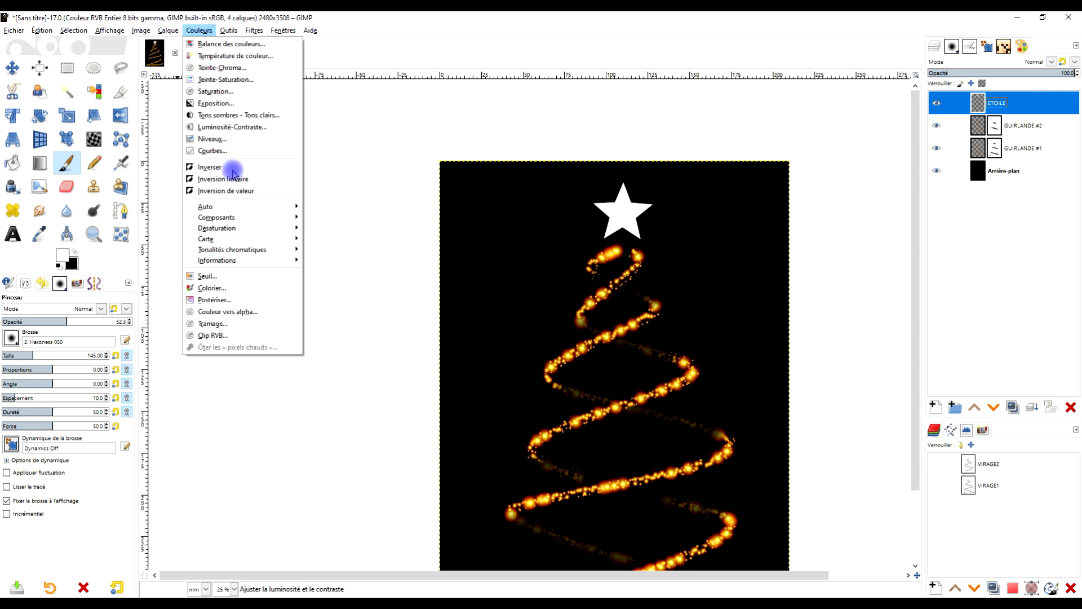
left_click(244, 289)
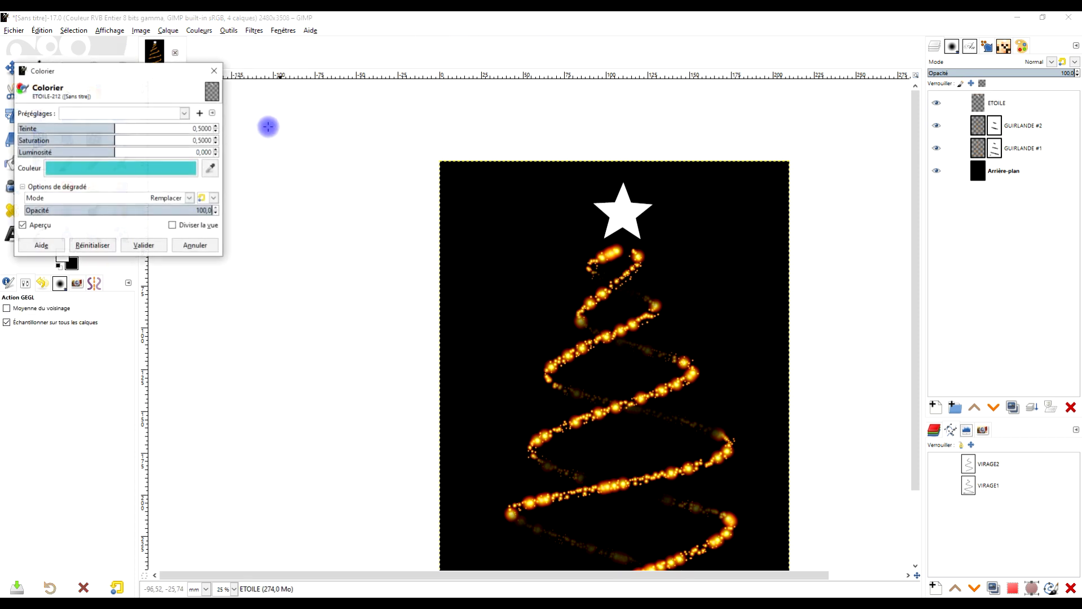
left_click(100, 168)
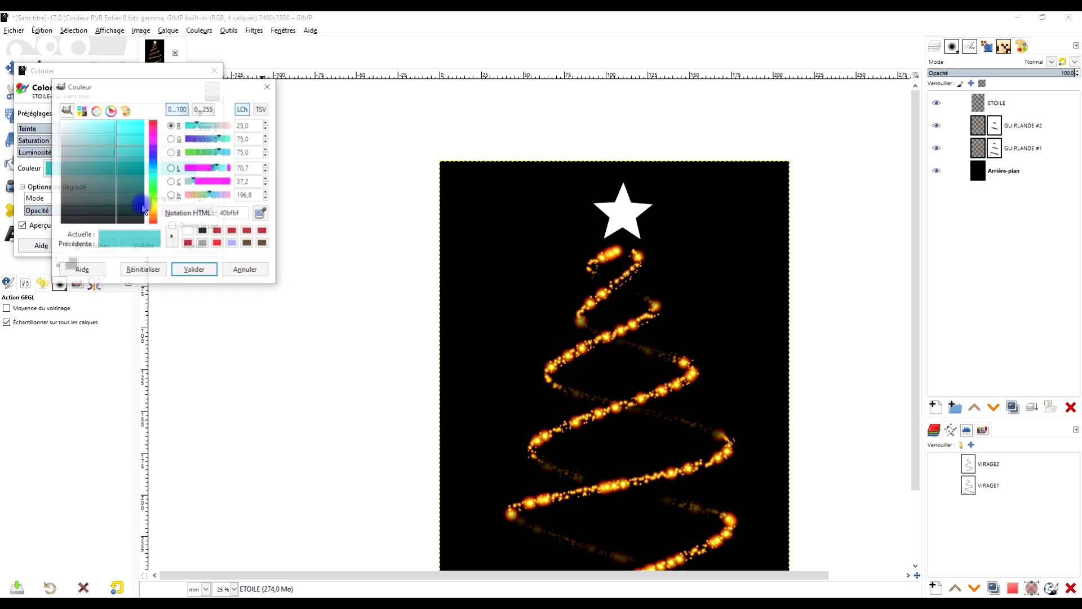
left_click(154, 209)
left_click_drag(153, 208, 145, 177)
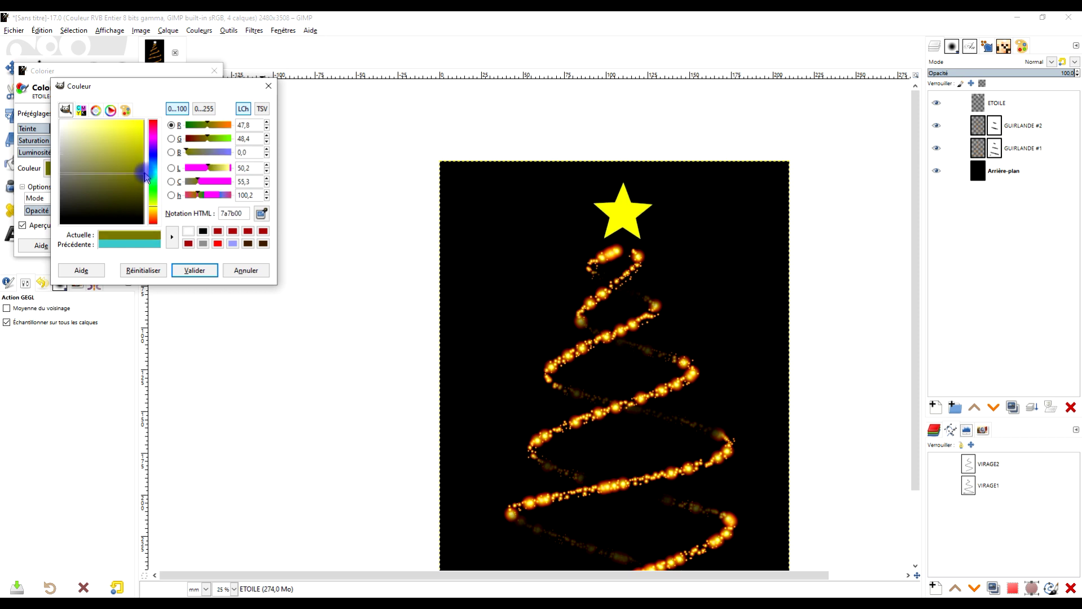
left_click(195, 270)
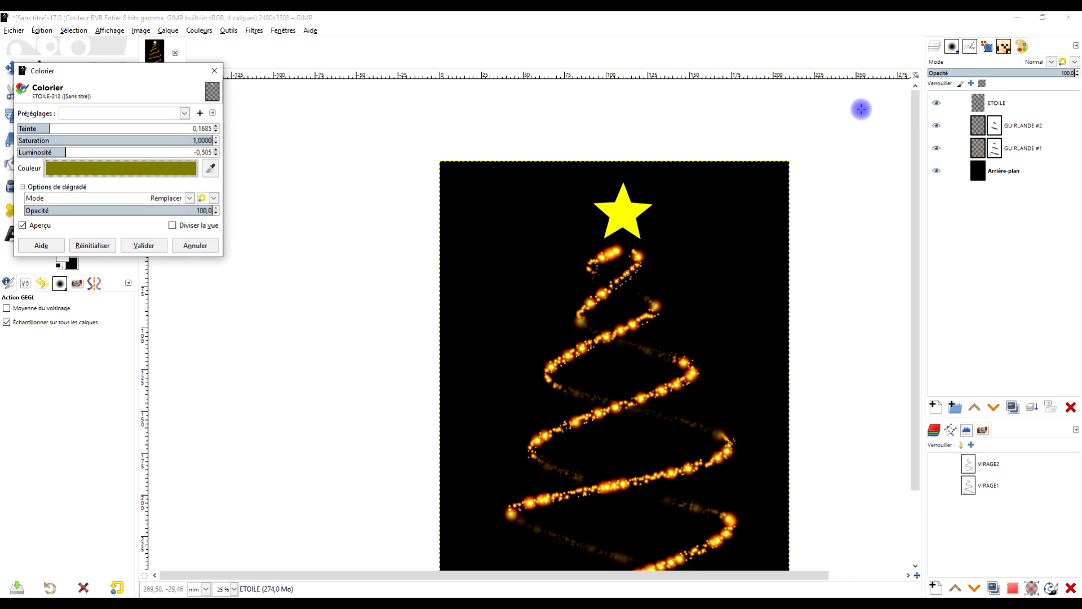
left_click(144, 247)
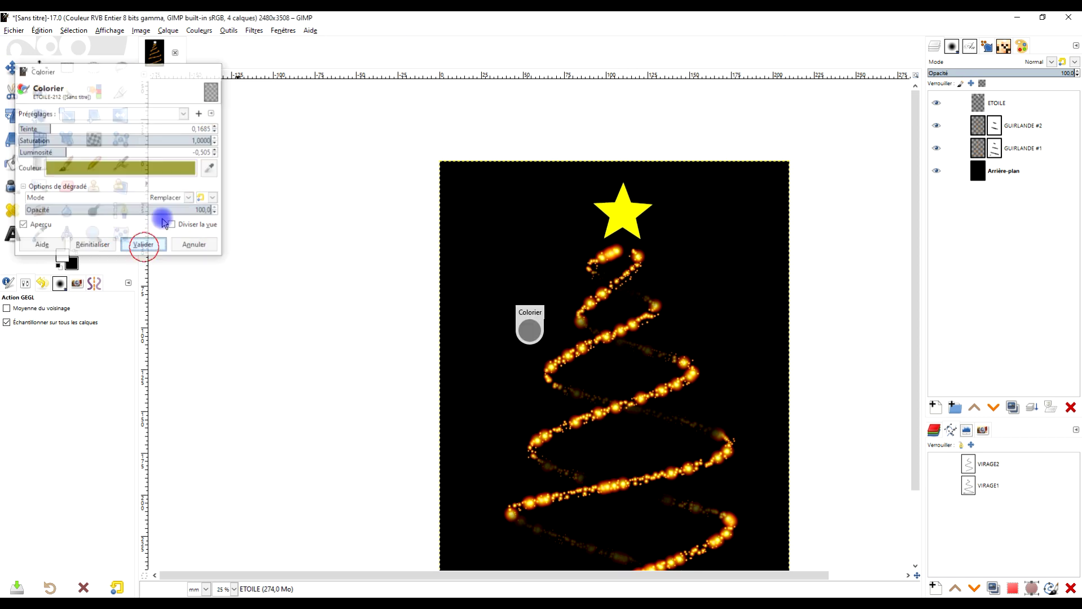
left_click(1034, 110)
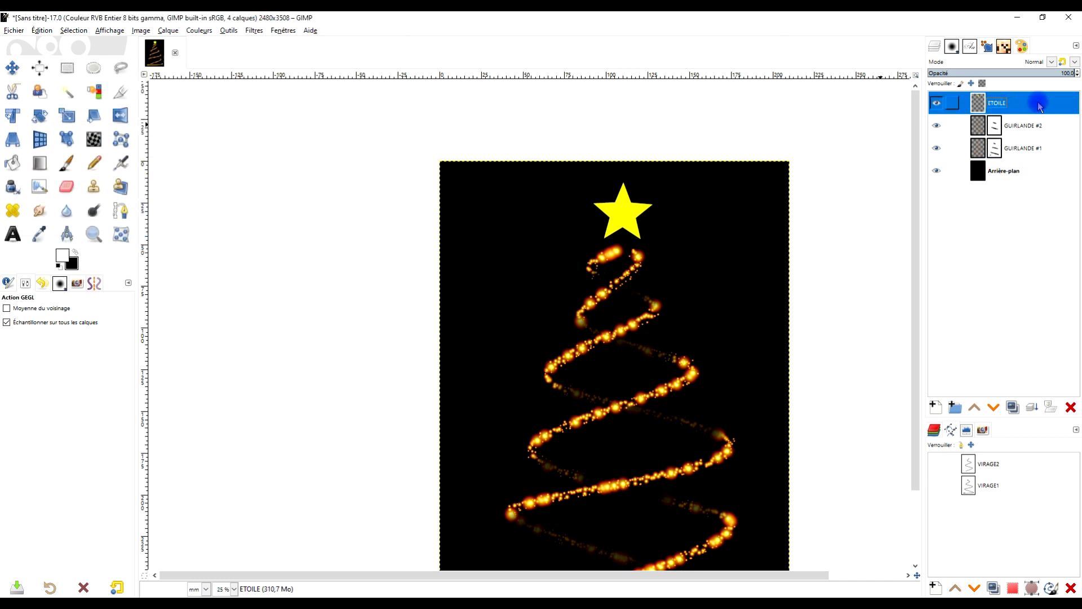
left_click(254, 31)
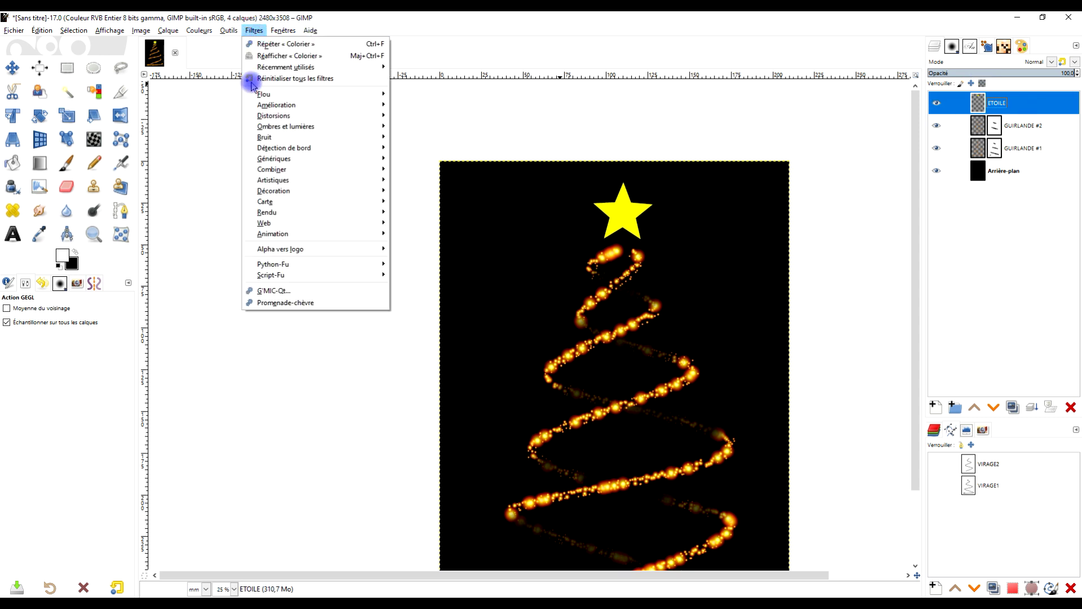
mouse_move(305, 98)
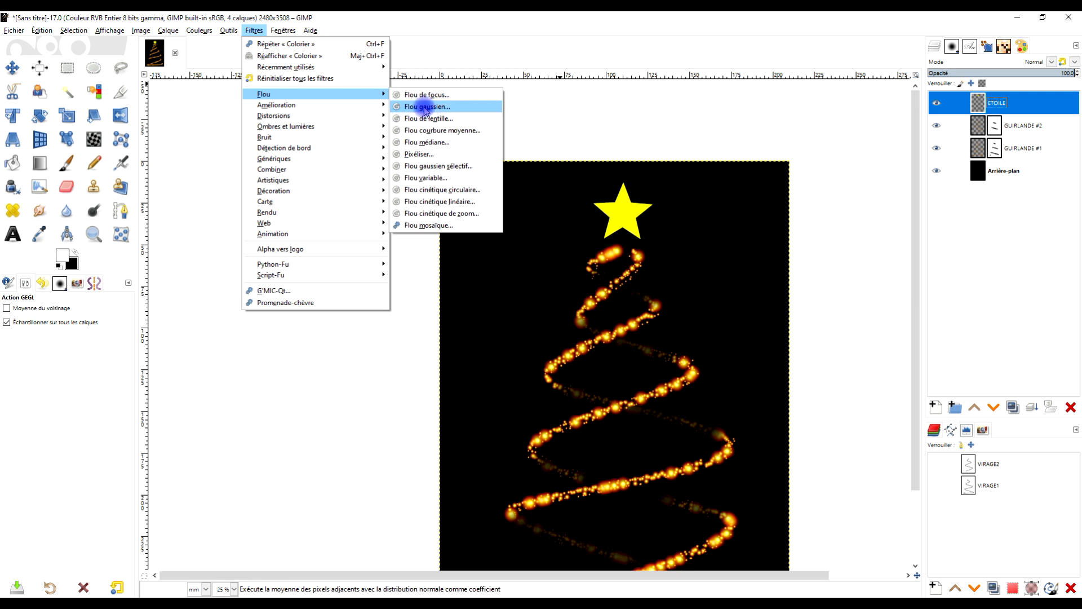
left_click(1032, 221)
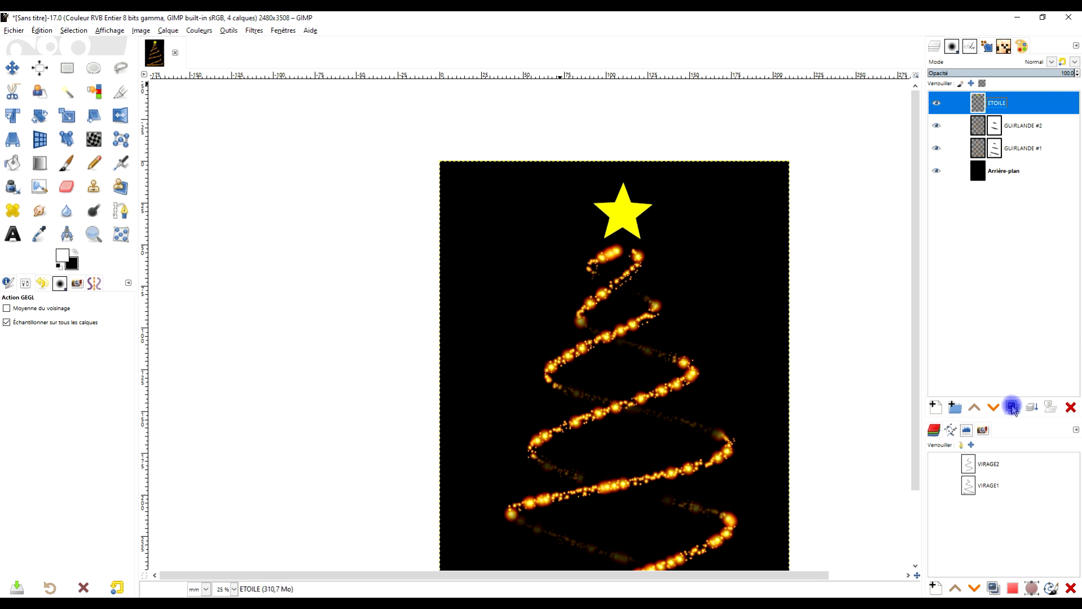
Duplicate the ETOILE layer and apply a Gaussian blur of 4.55 in X and Y to the copy.
left_click(1013, 407)
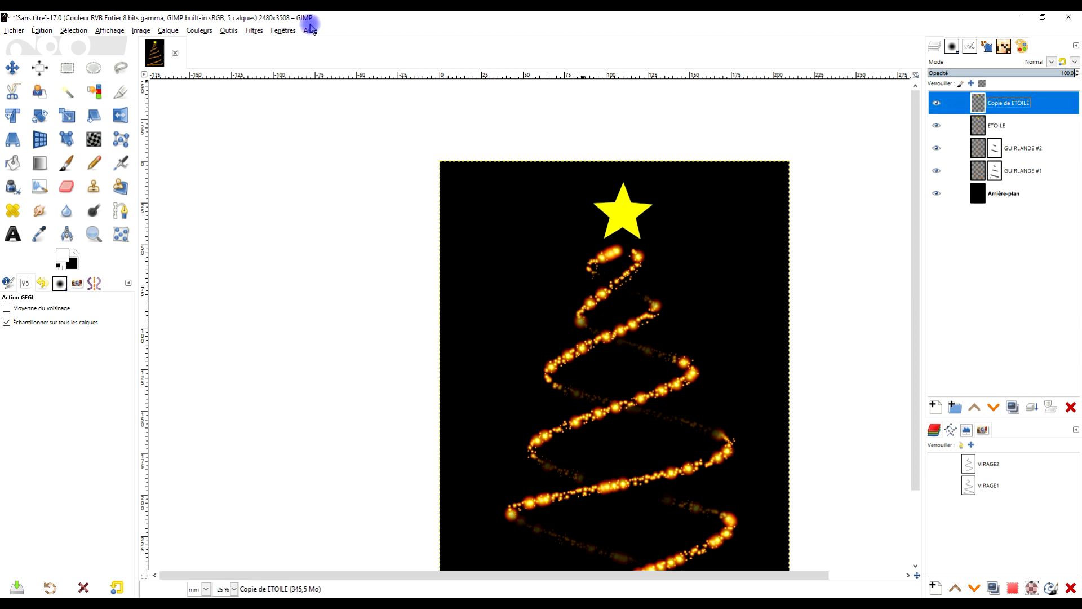
left_click(254, 32)
mouse_move(289, 95)
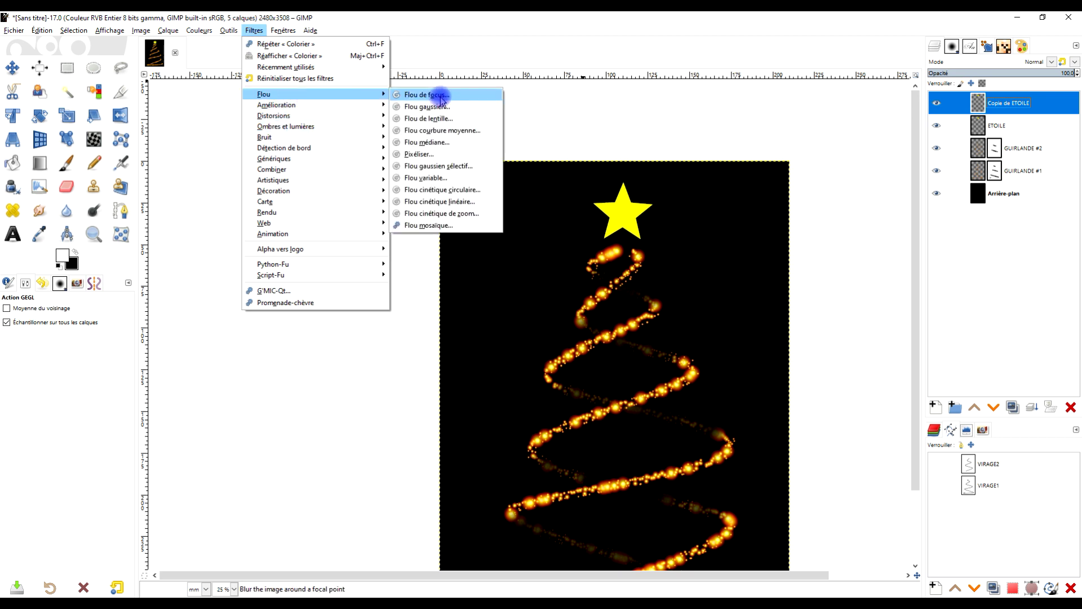
left_click(441, 108)
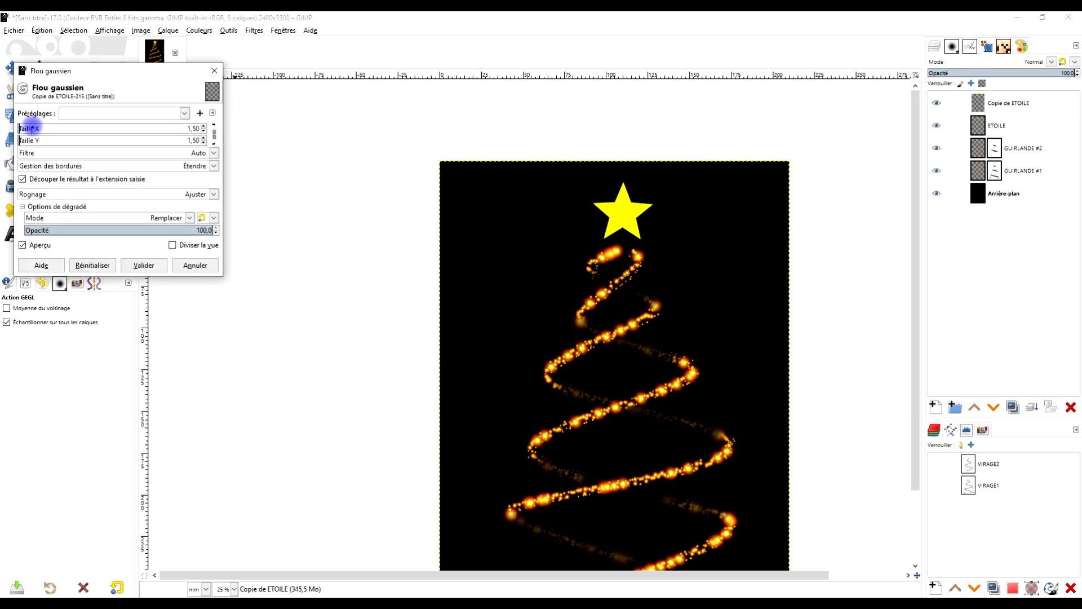
left_click(25, 128)
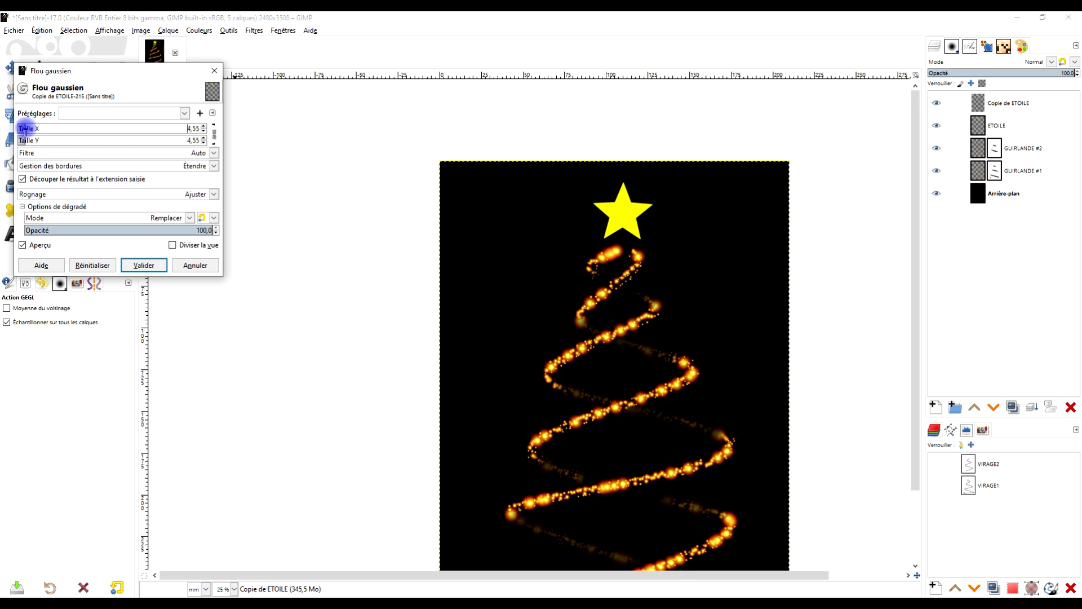
left_click(143, 265)
Start the Relief distortion filter on the star copy with elevation 20.21, depth 60 and azimuth 64.32.
left_click(254, 30)
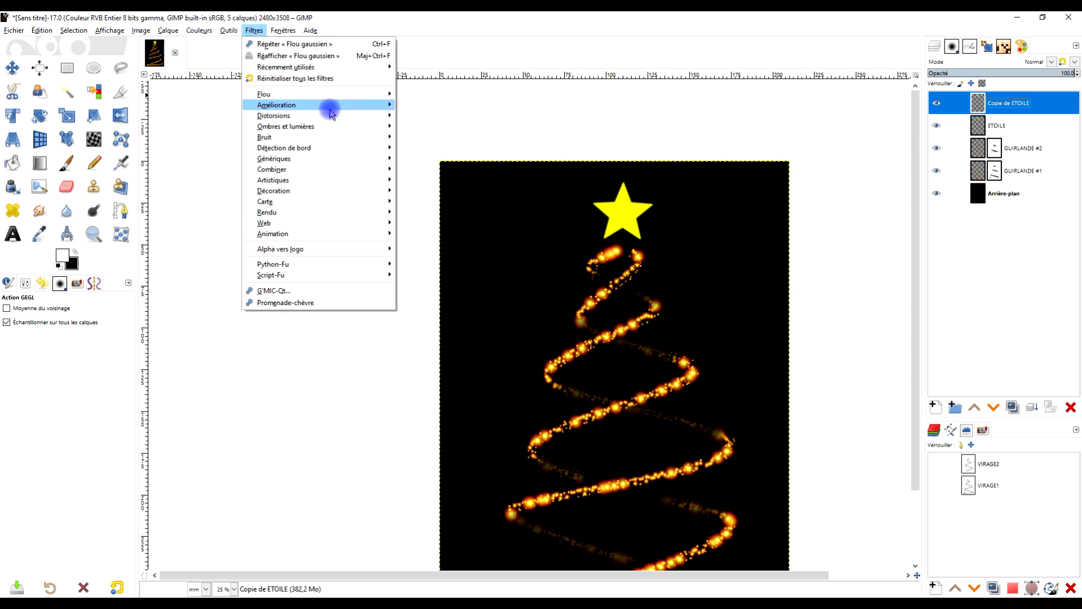
mouse_move(327, 115)
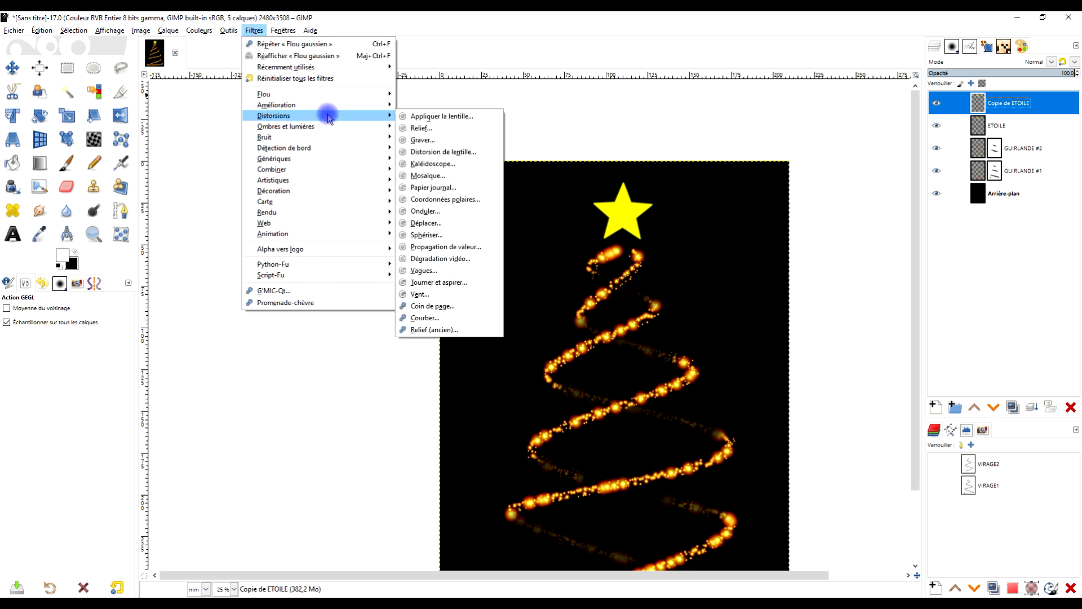
left_click(429, 129)
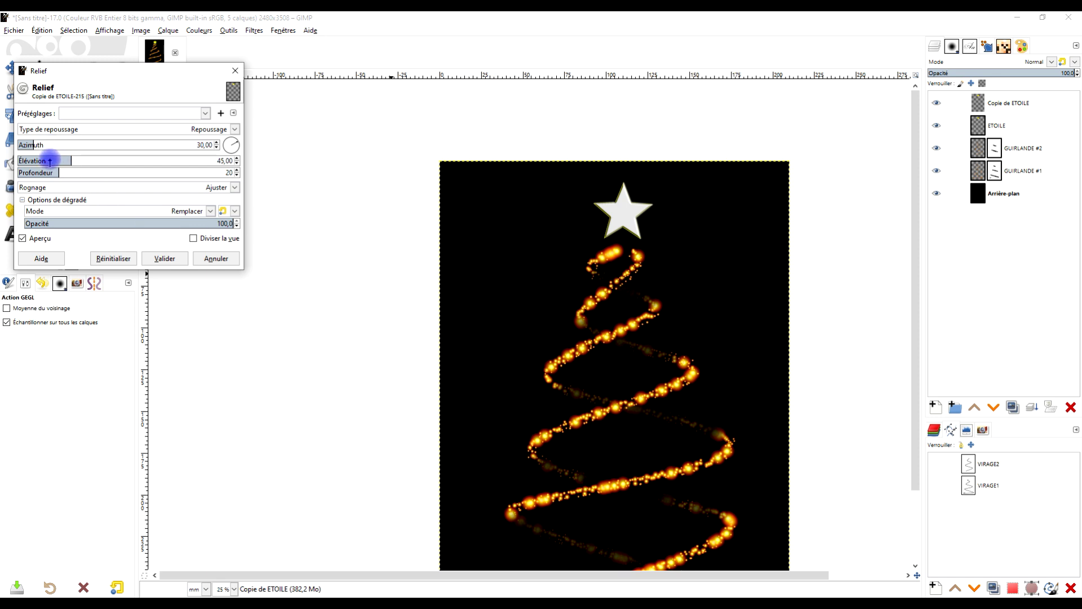
left_click_drag(42, 162, 147, 172)
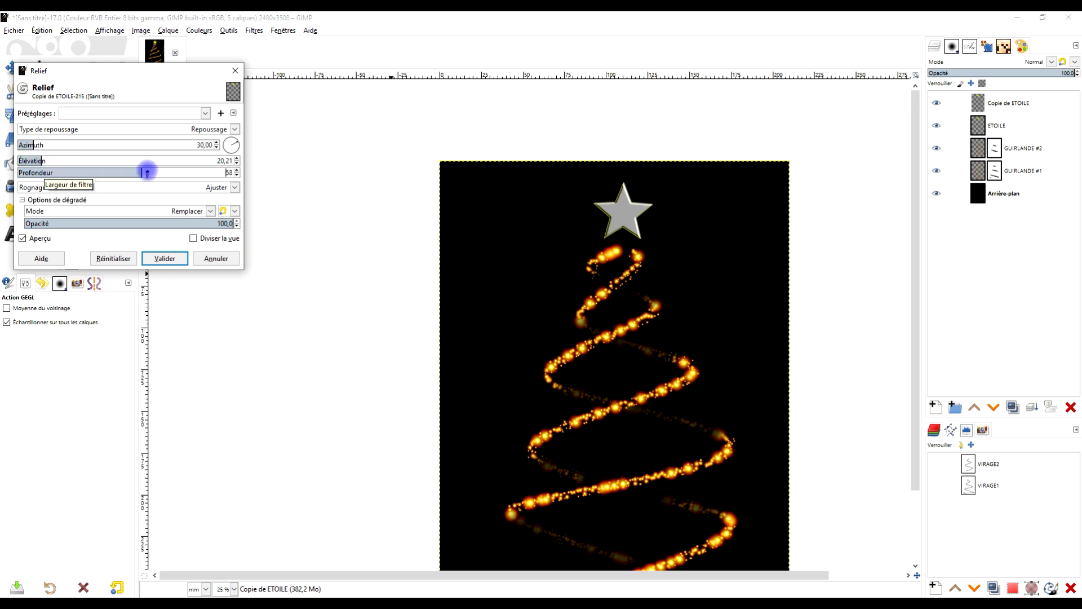
left_click(34, 145)
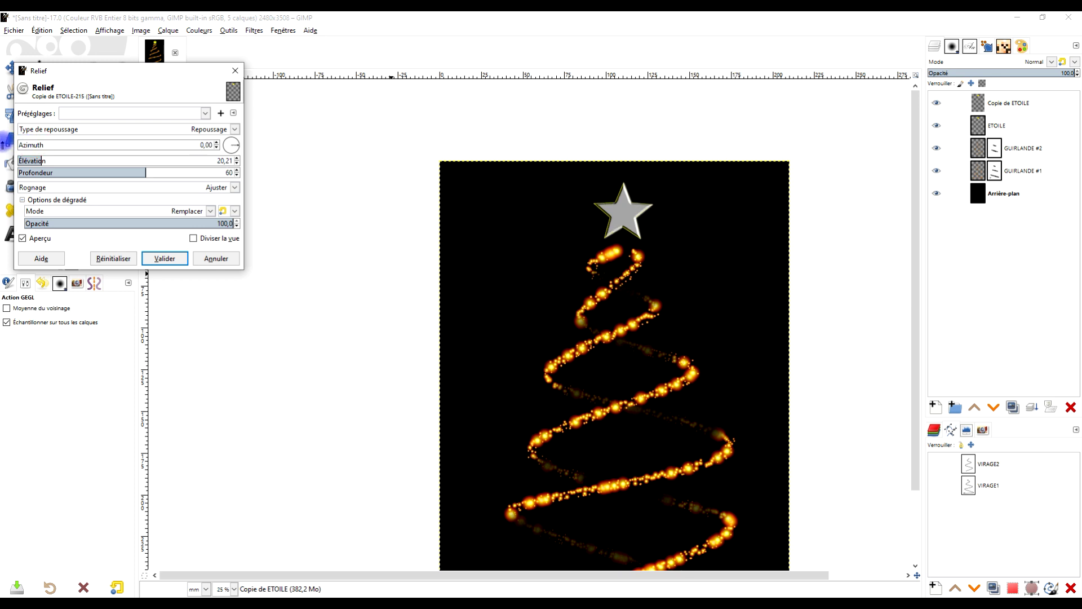
left_click(48, 145)
left_click_drag(50, 145, 54, 147)
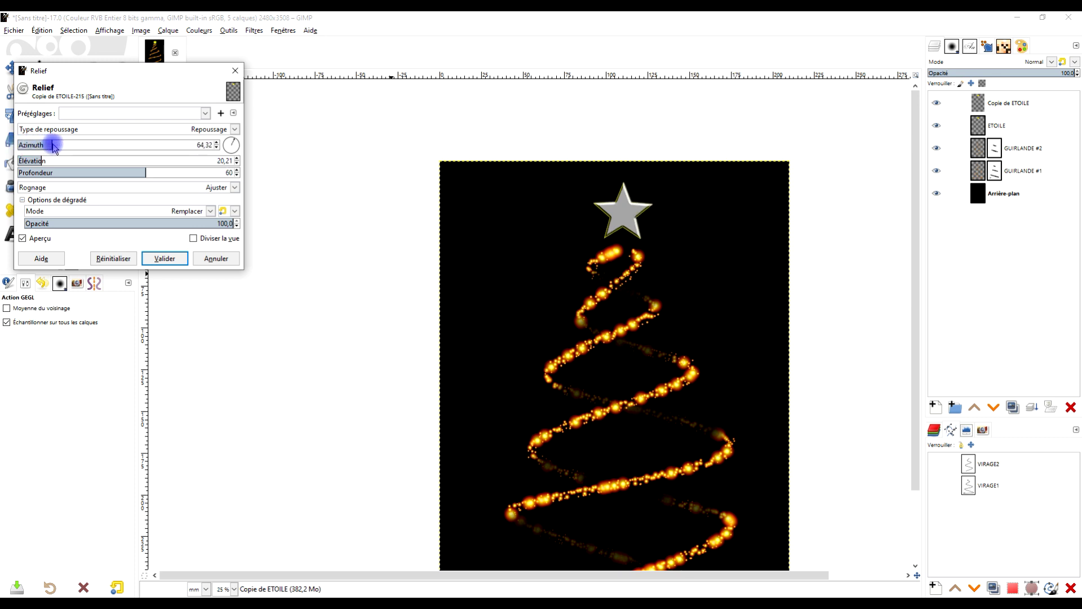
Set the relief type to preserve original colours, with azimuth 71.59 and elevation 61.10, and apply the filter.
left_click(198, 130)
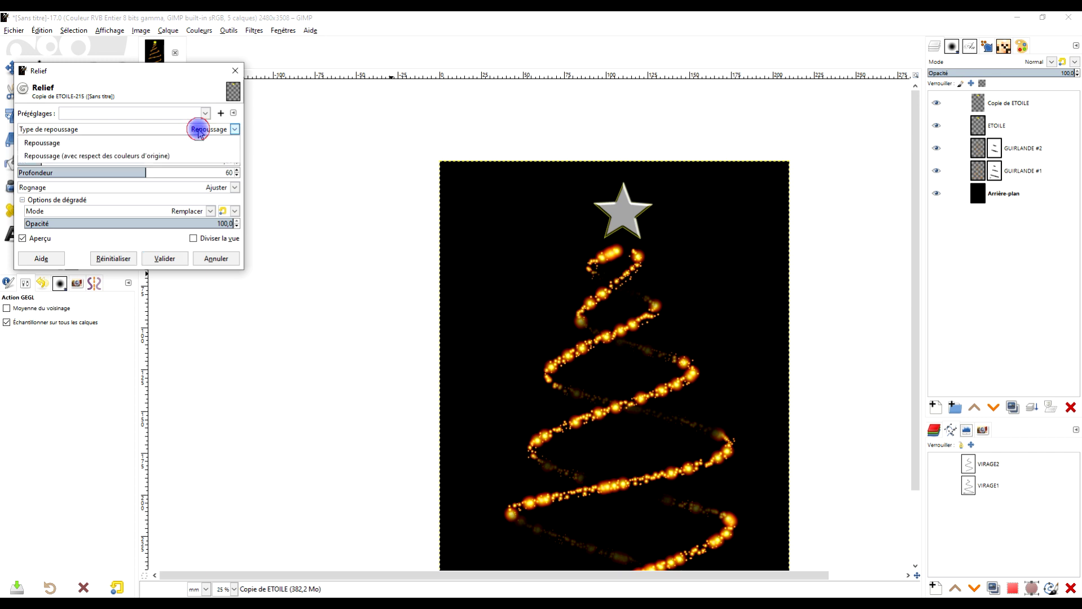
left_click(157, 153)
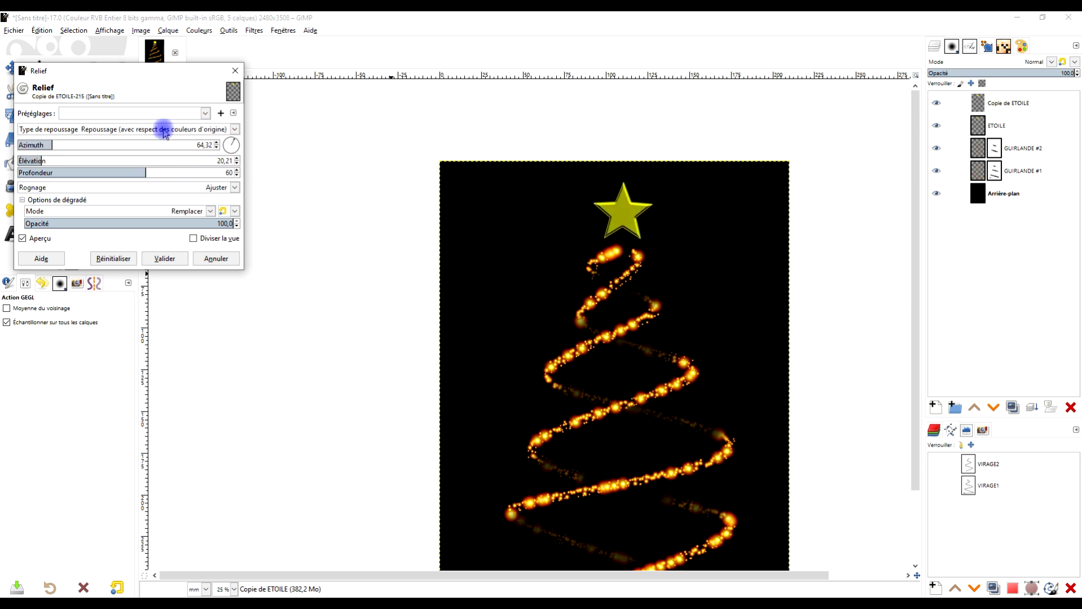
left_click(164, 129)
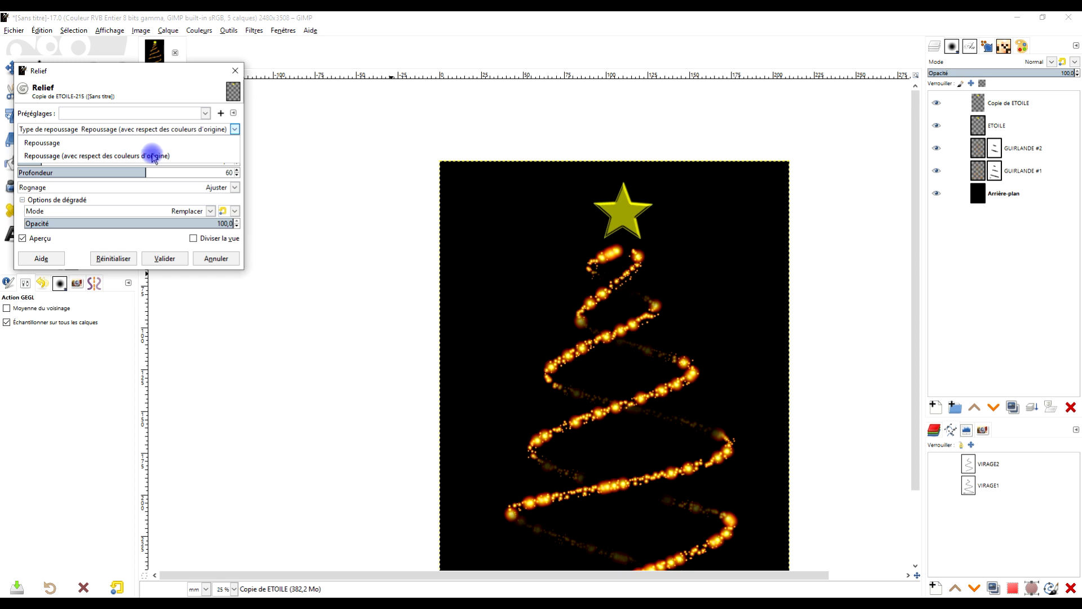
left_click(154, 156)
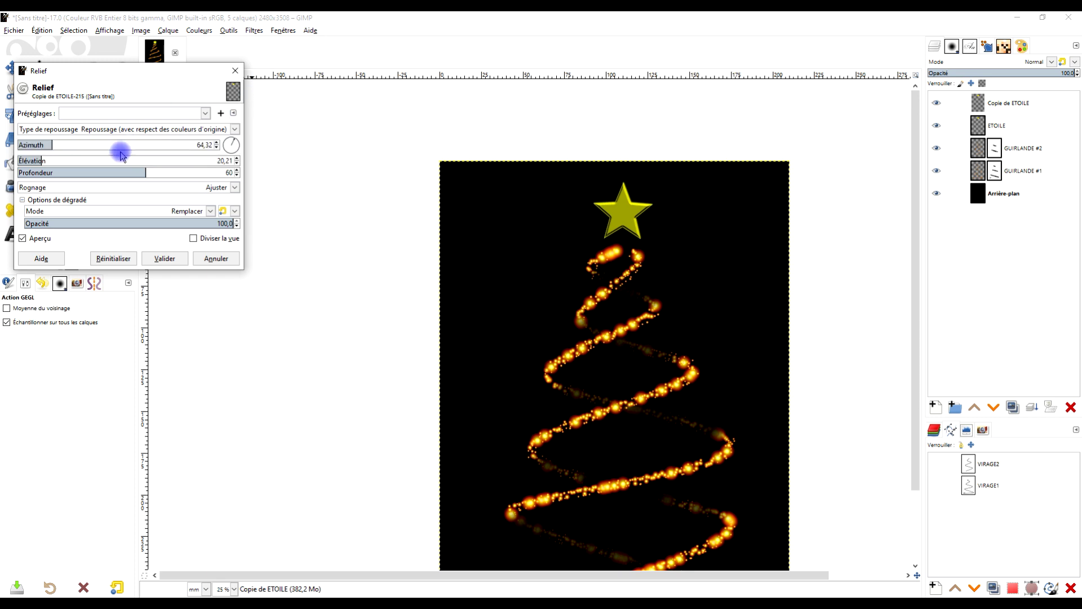
left_click_drag(45, 147, 30, 143)
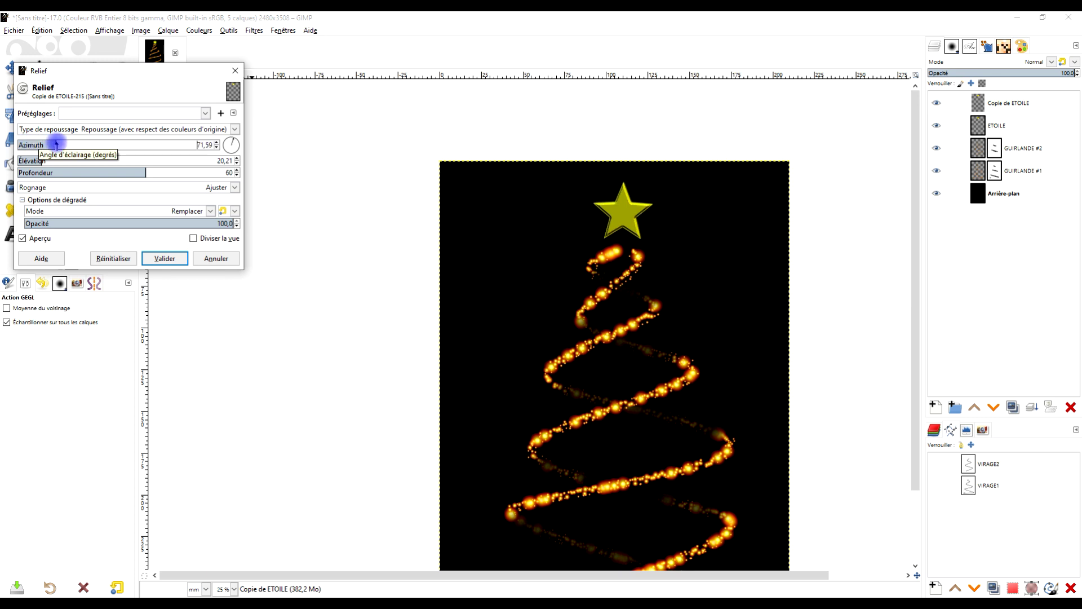
left_click_drag(35, 160, 91, 160)
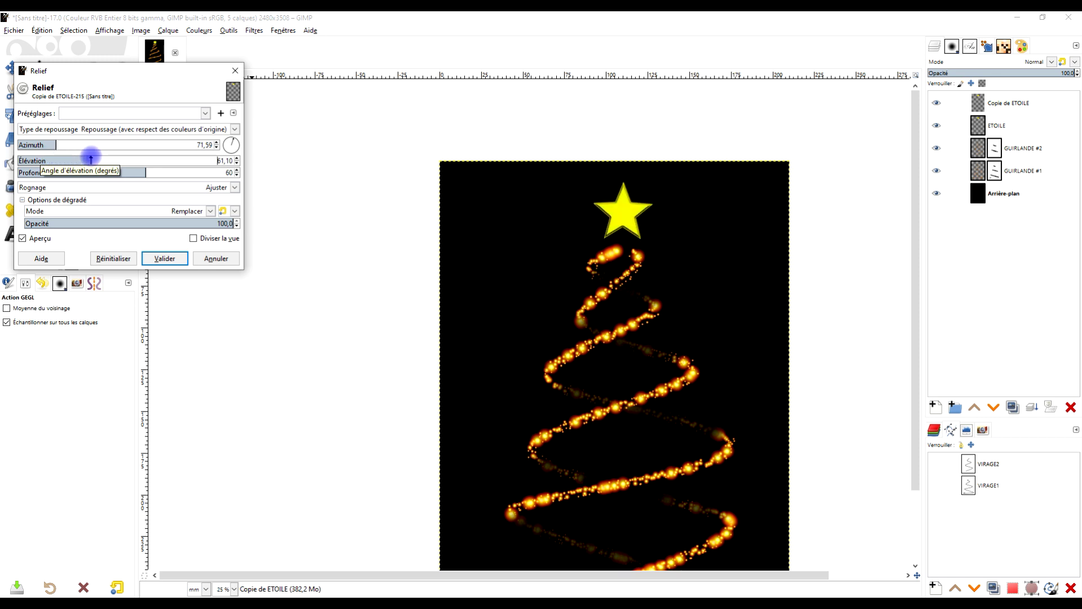
left_click(165, 258)
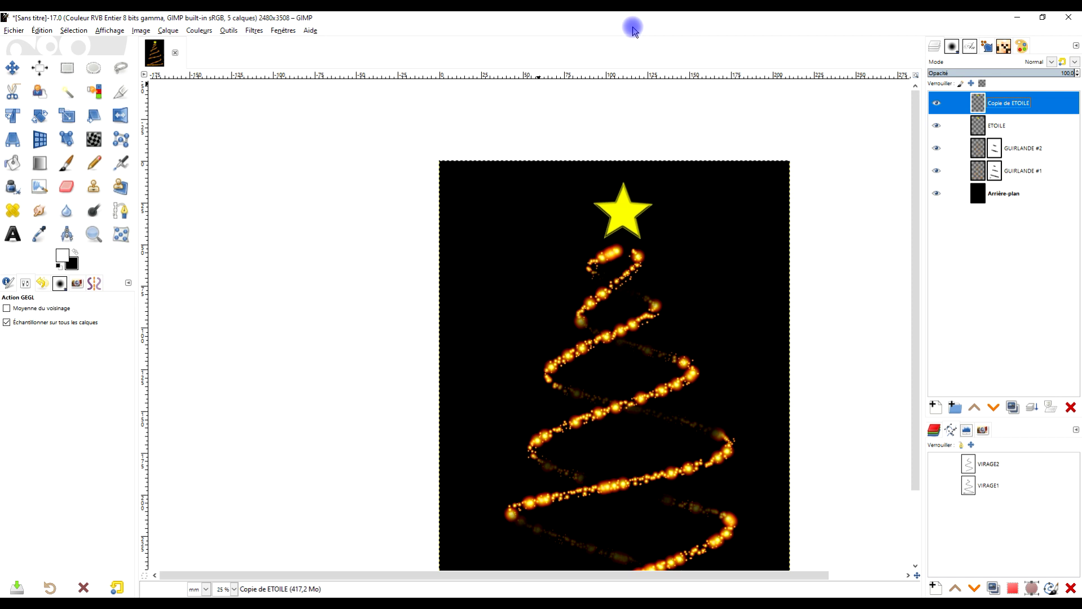
Compare the star with the embossed copy hidden and shown, and merge the copy down into the ETOILE layer.
scroll(728, 214, "down", 2)
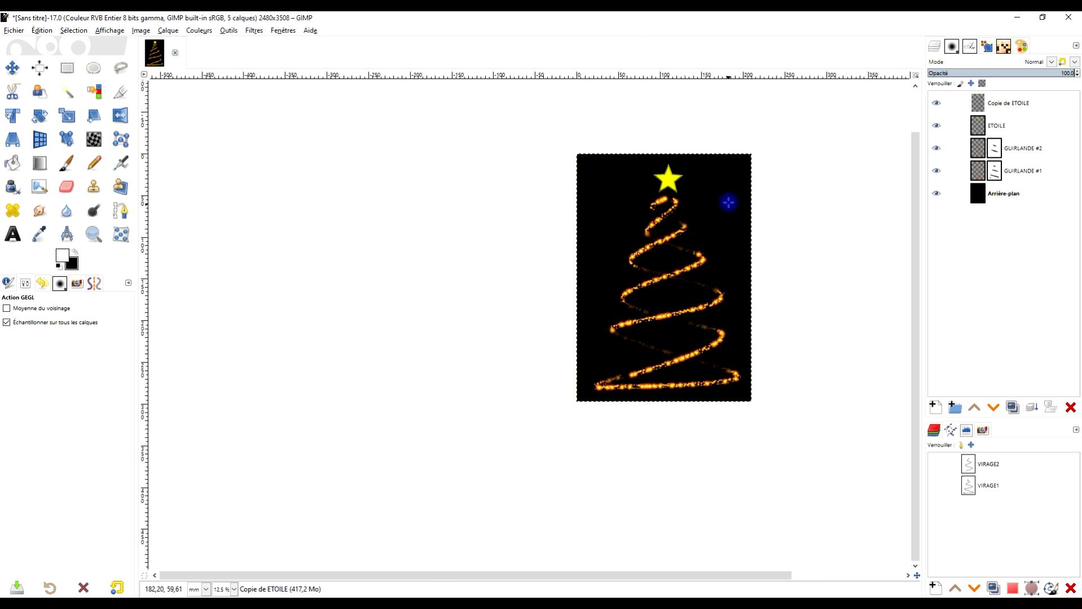
scroll(726, 203, "up", 1)
left_click(937, 104)
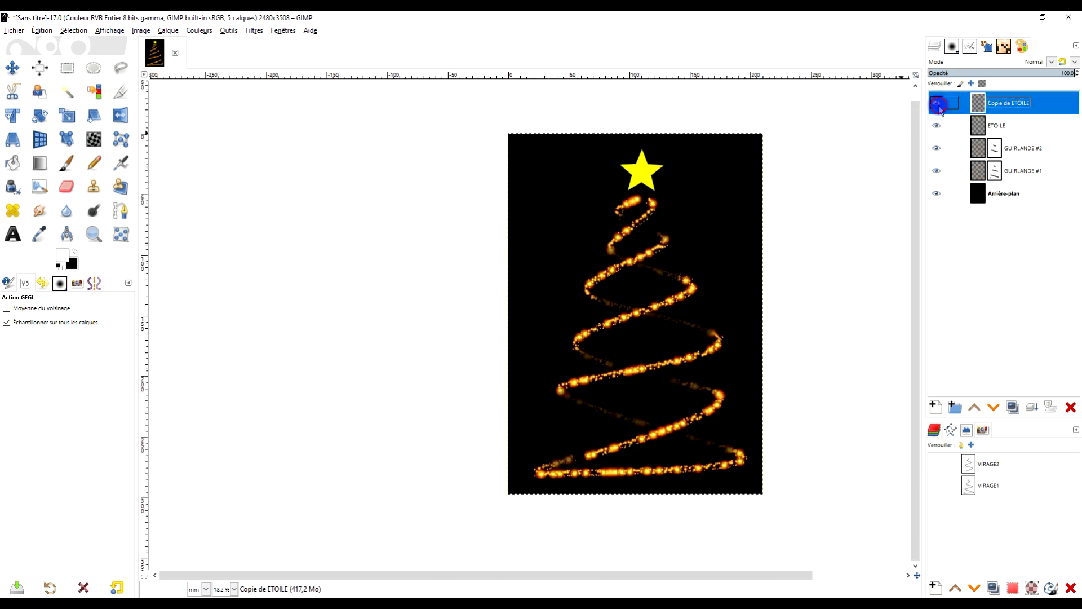
scroll(696, 145, "up", 2)
left_click(1016, 103)
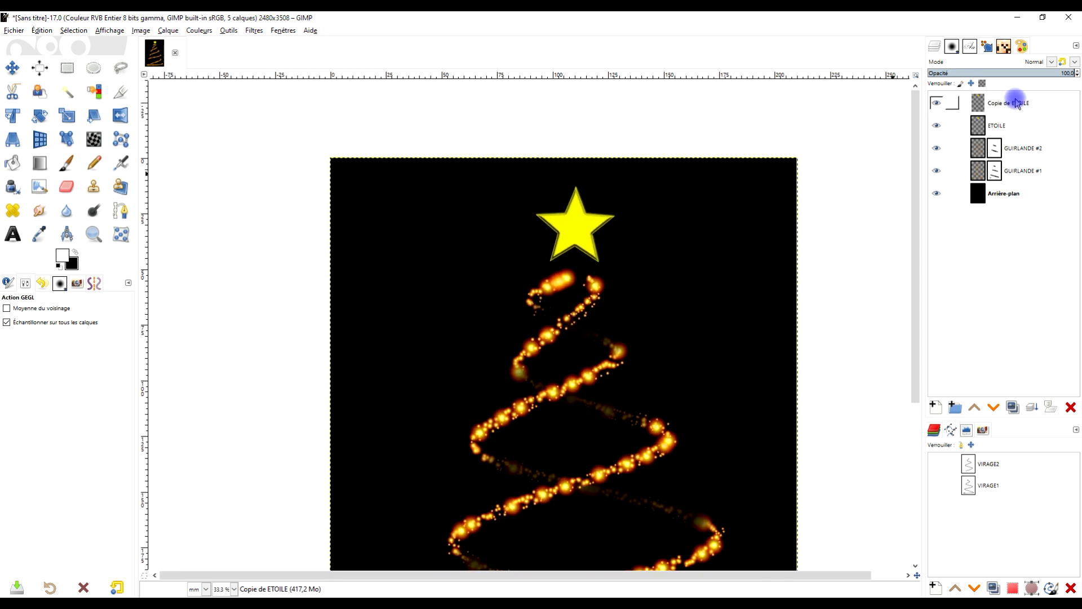
left_click(1033, 408)
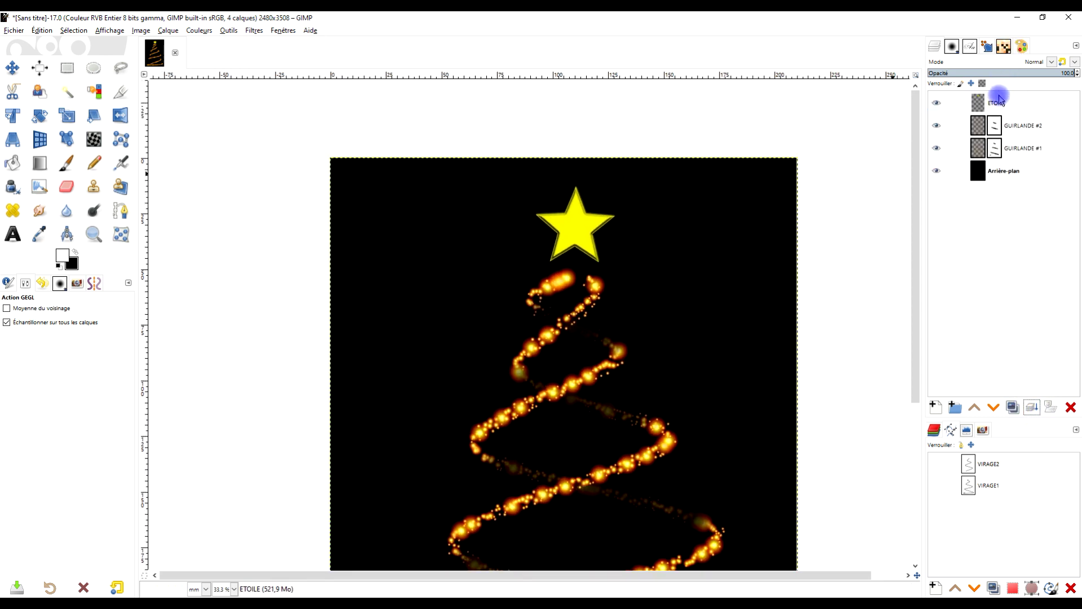
Duplicate the ETOILE layer and apply a Gaussian blur of 19.33 in X and Y to the copy.
left_click(1013, 408)
left_click(1010, 97)
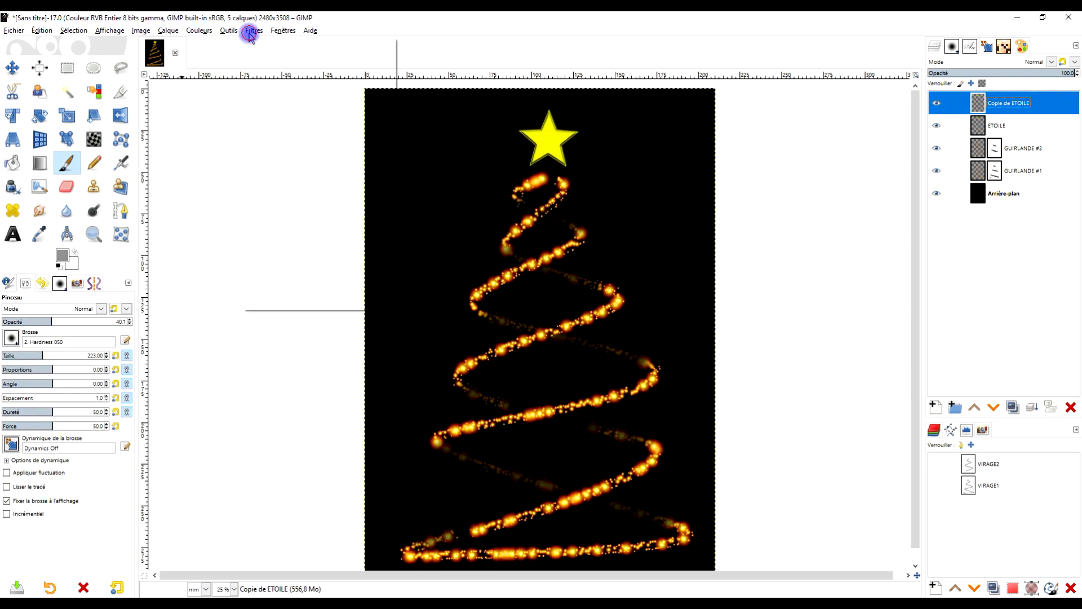
left_click(252, 30)
mouse_move(282, 95)
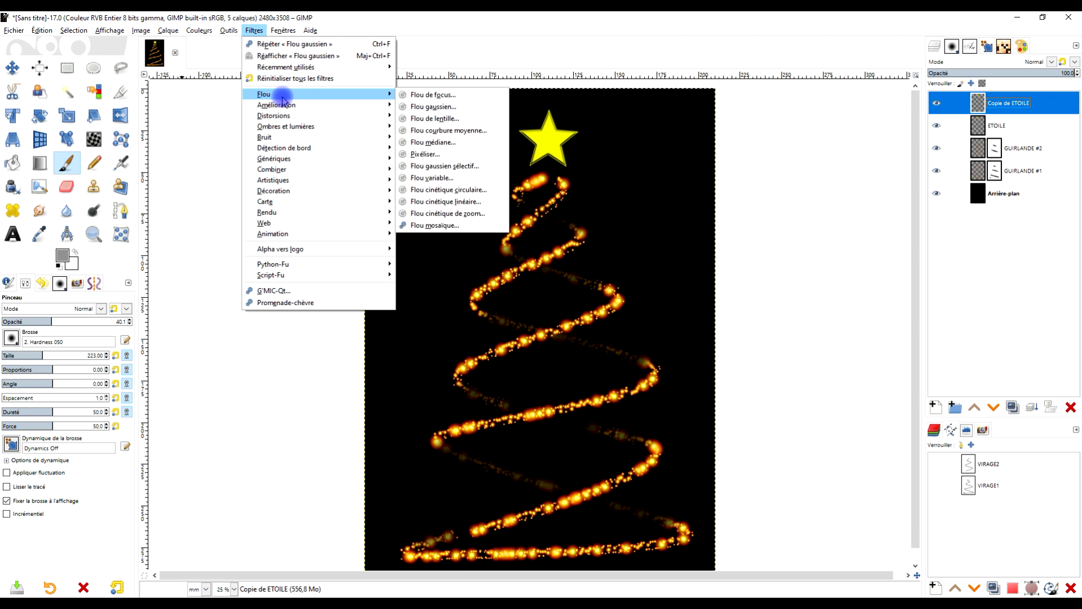
left_click(429, 107)
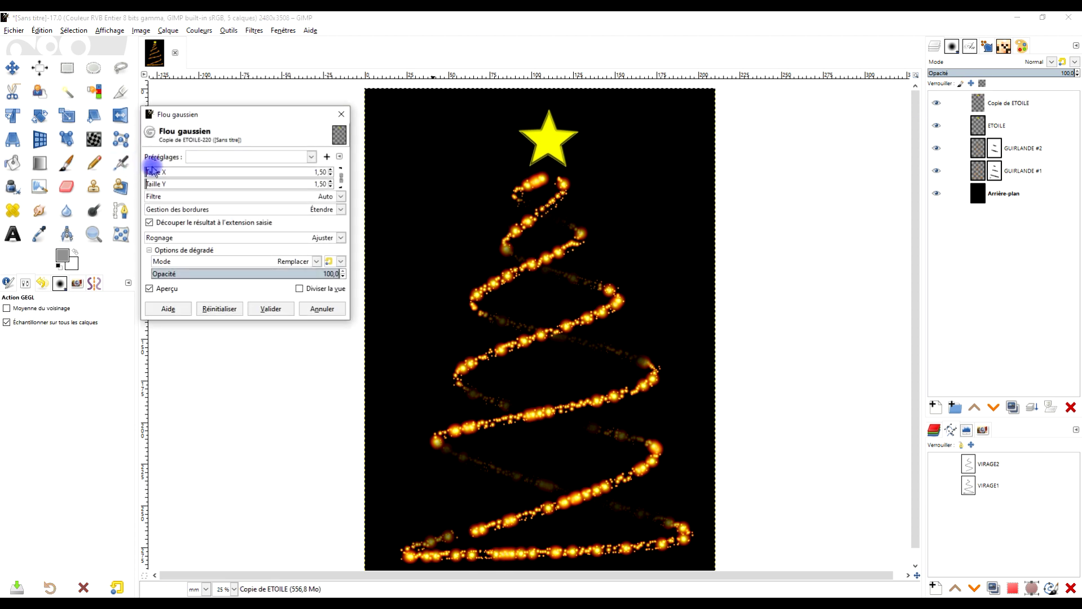
left_click_drag(160, 172, 177, 172)
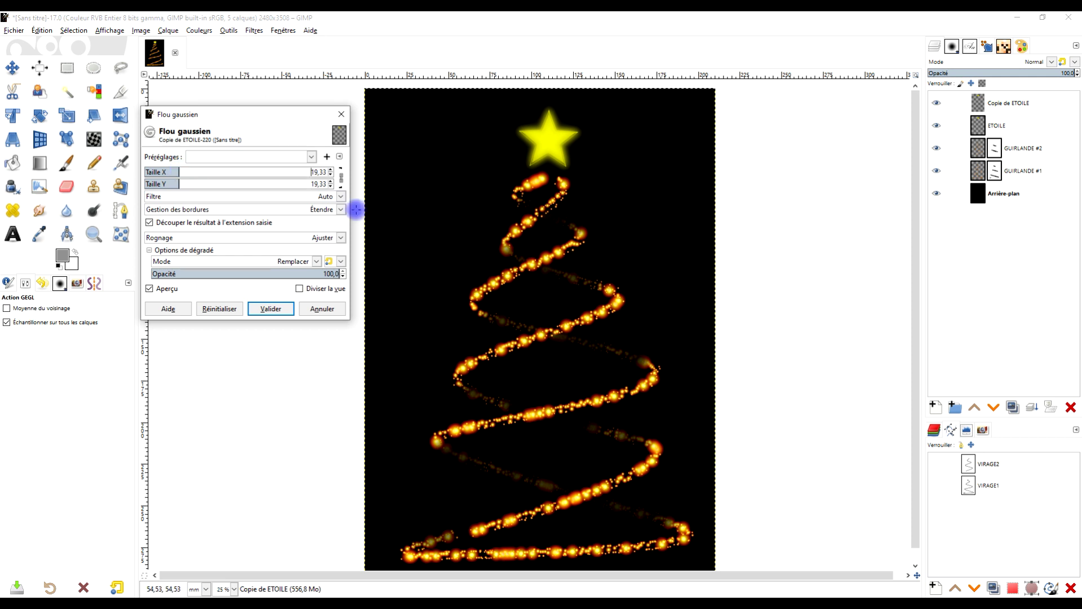
left_click(268, 301)
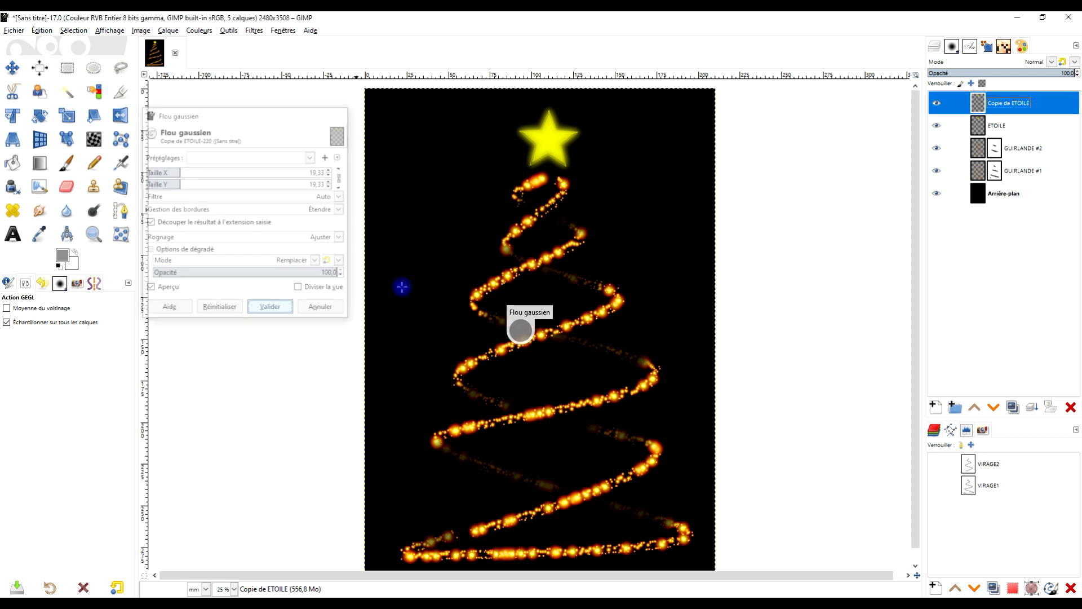
Create a transparent layer named ECLAT above the blurred star copy and set its blend mode to Éclaircir.
left_click(935, 409)
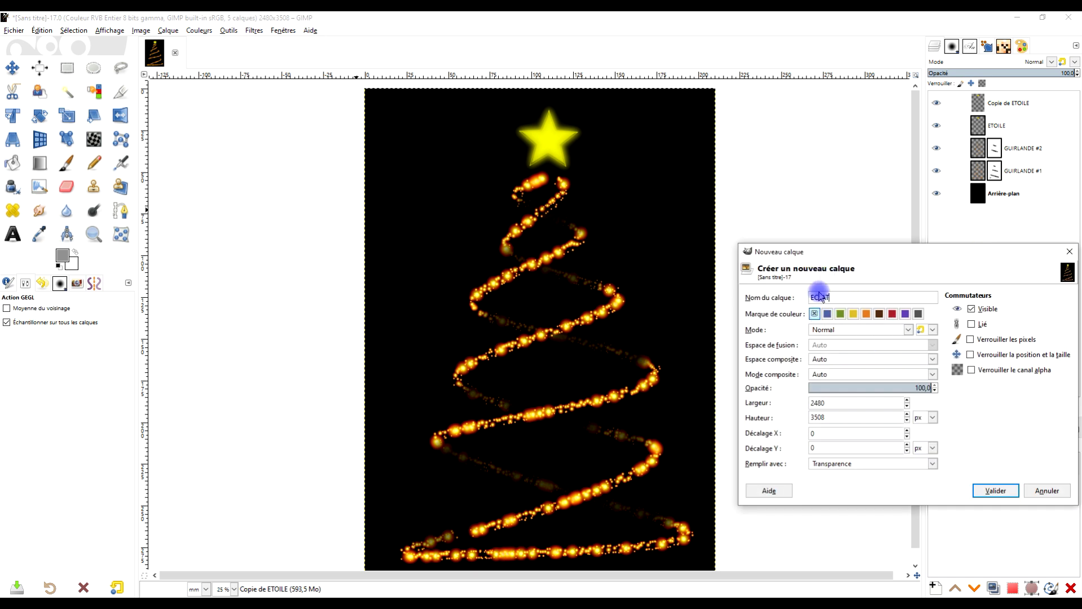
left_click(994, 492)
left_click(1052, 62)
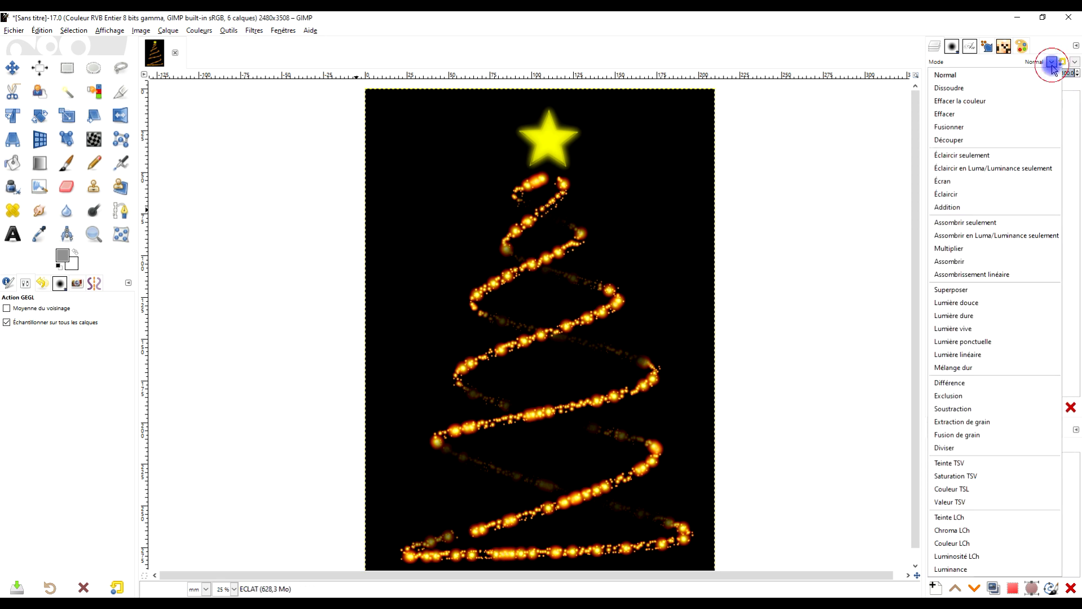
left_click(947, 194)
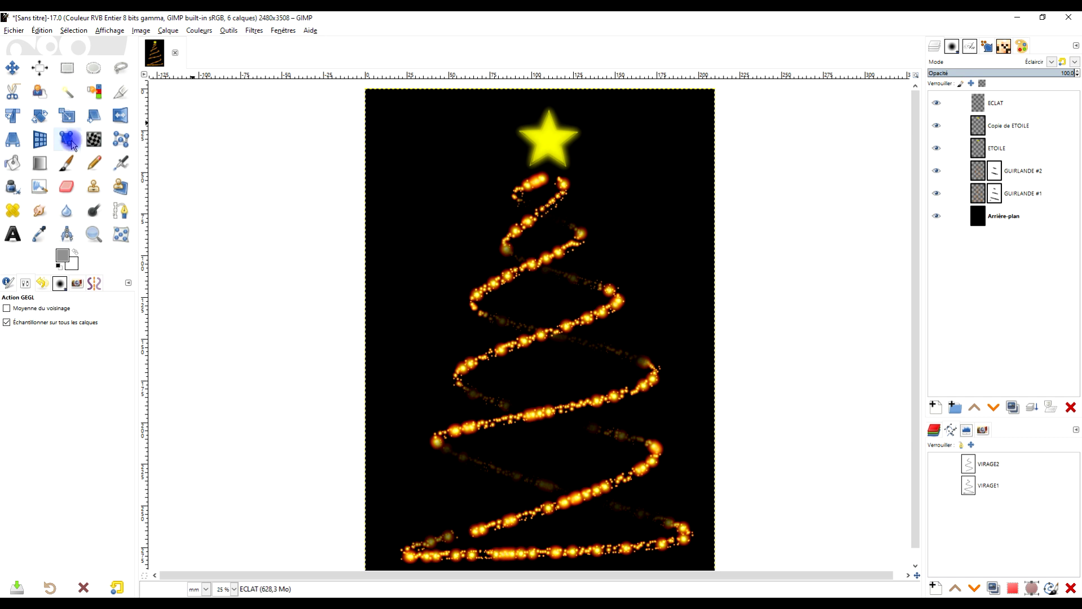
Set up the Paintbrush for the ECLAT layer with opacity 51.8, the Hardness 050 brush and grey foreground 888888.
left_click(68, 164)
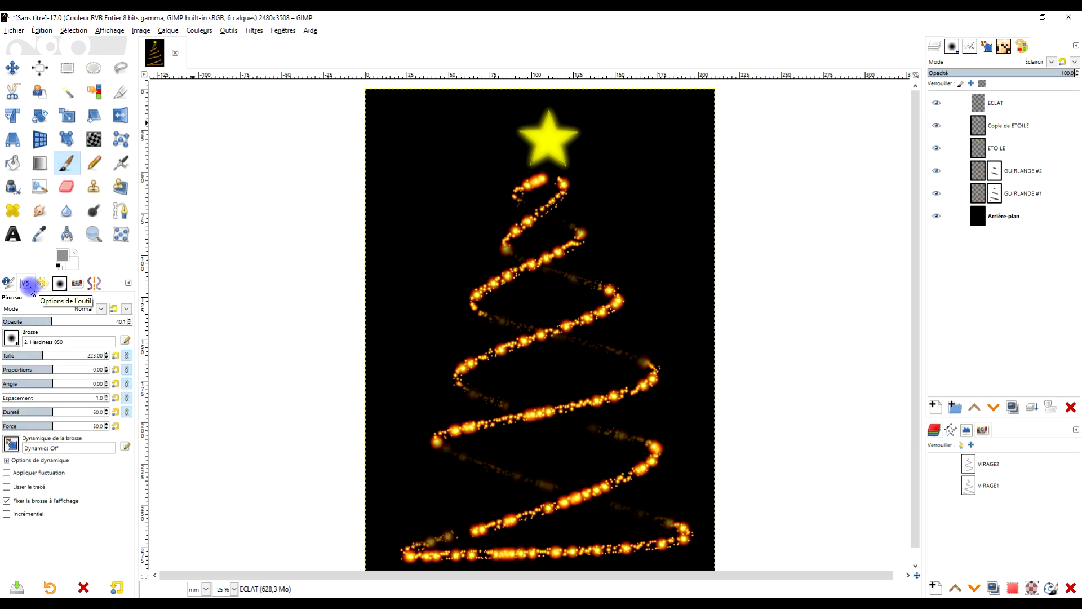
mouse_move(49, 322)
left_mouse_down()
mouse_move(140, 322)
mouse_move(55, 322)
left_mouse_up()
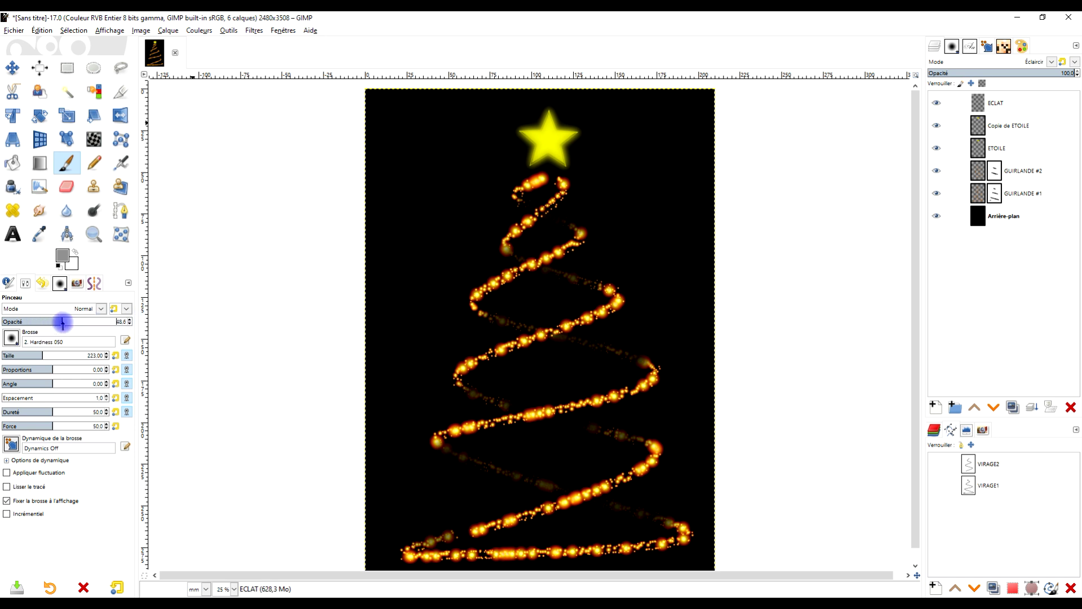
left_click(10, 338)
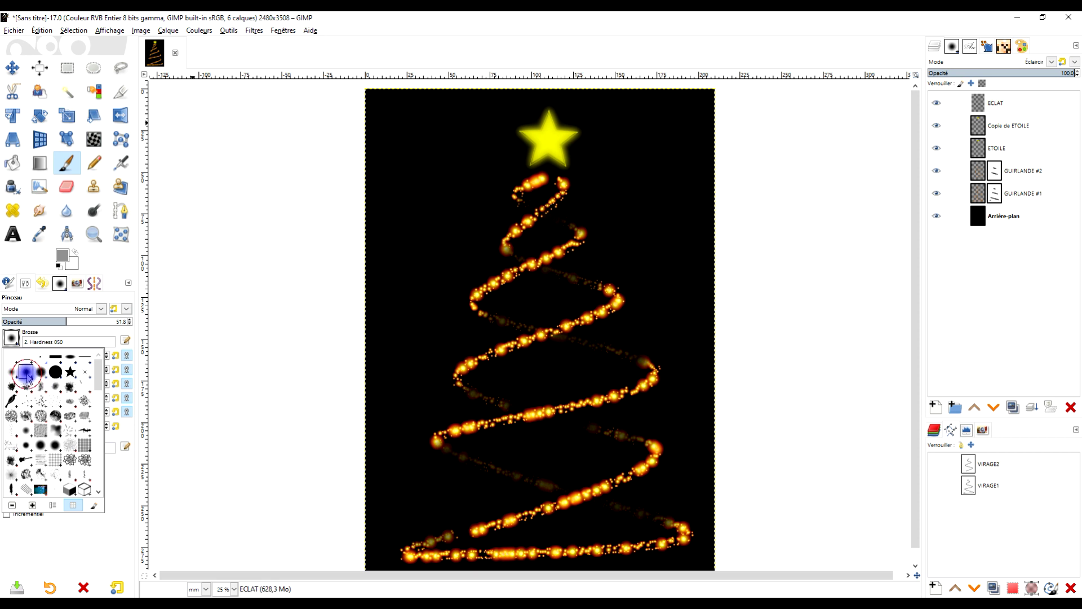
left_click(113, 262)
left_click(66, 256)
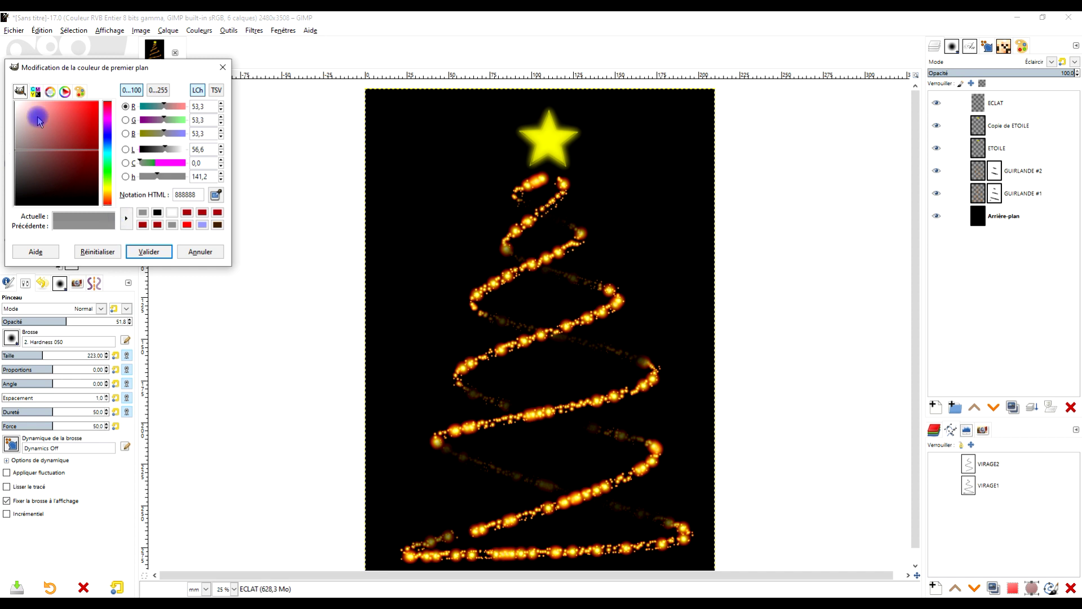
left_click(149, 252)
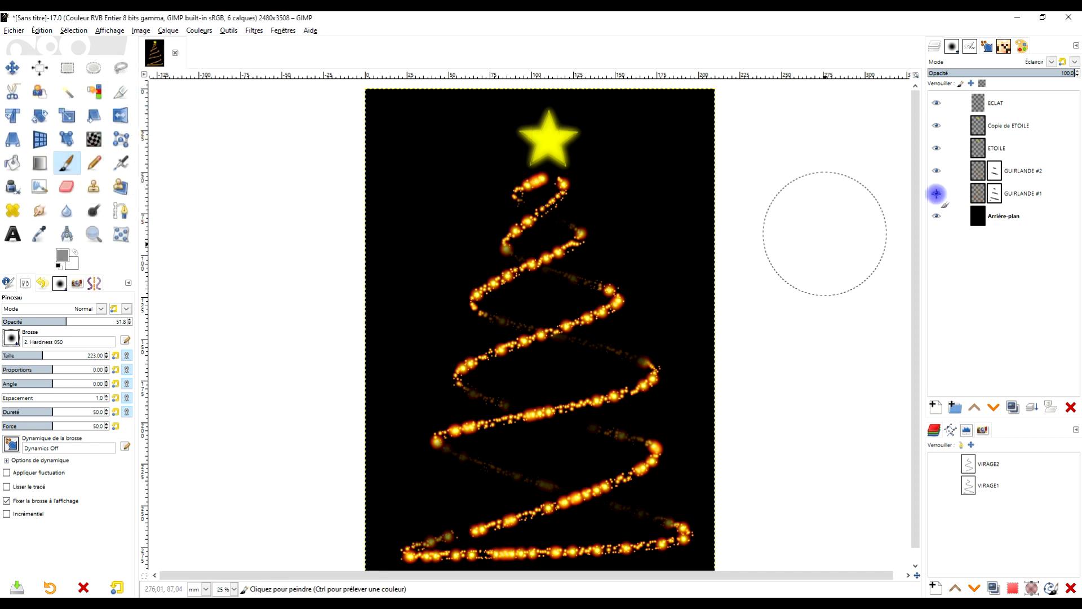
left_click(997, 104)
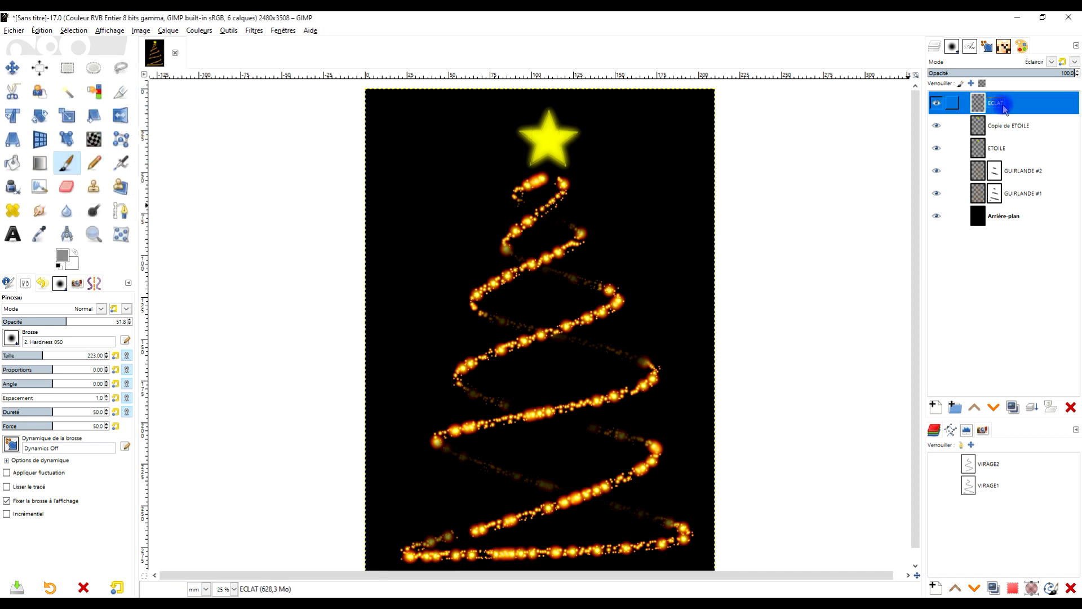
Paint soft grey highlights on the ECLAT layer over the star and the garlands down to the tree's base.
left_click(556, 144)
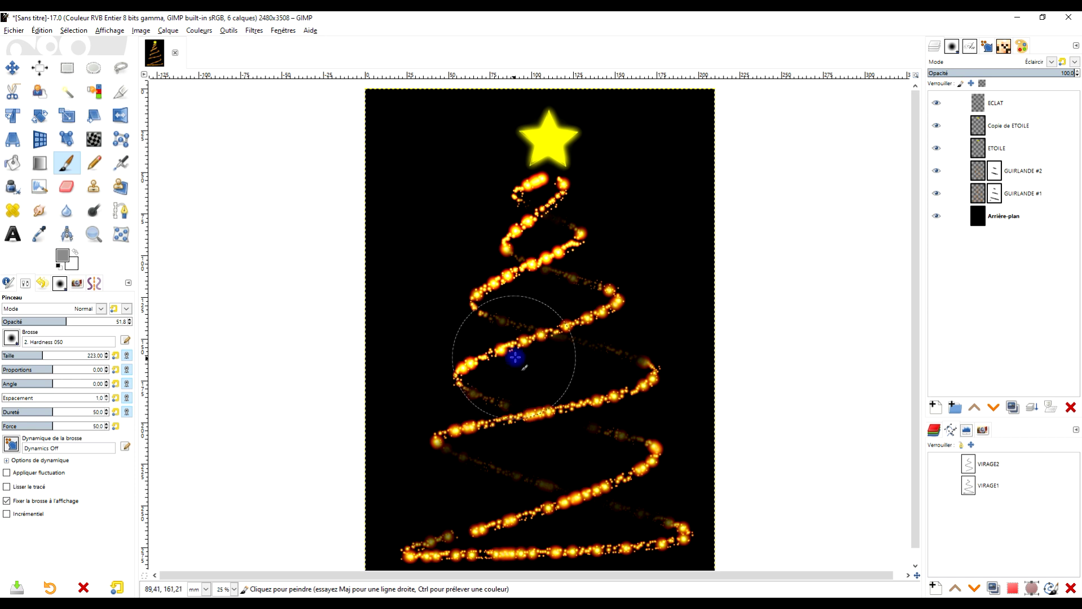
left_click(607, 312)
scroll(607, 311, "down", 3)
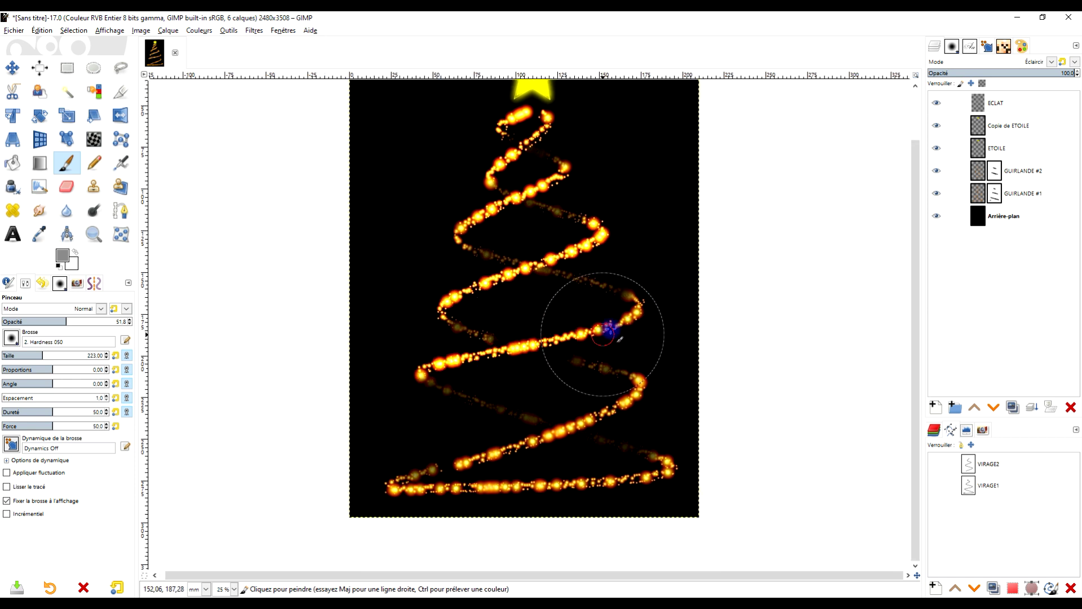
scroll(626, 313, "down", 1)
left_click(466, 445)
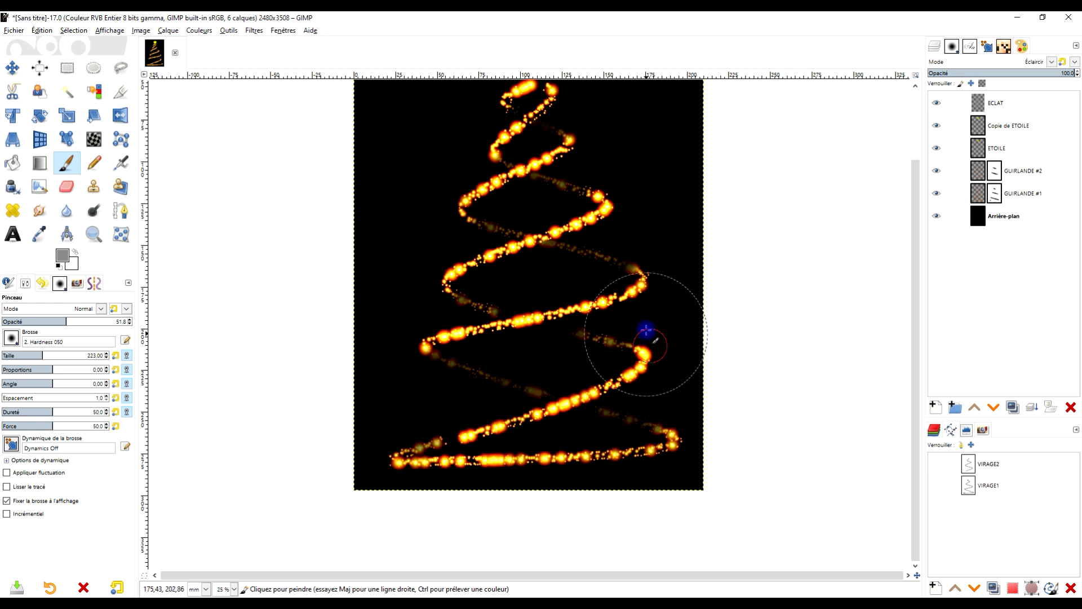
left_click_drag(522, 466, 591, 468)
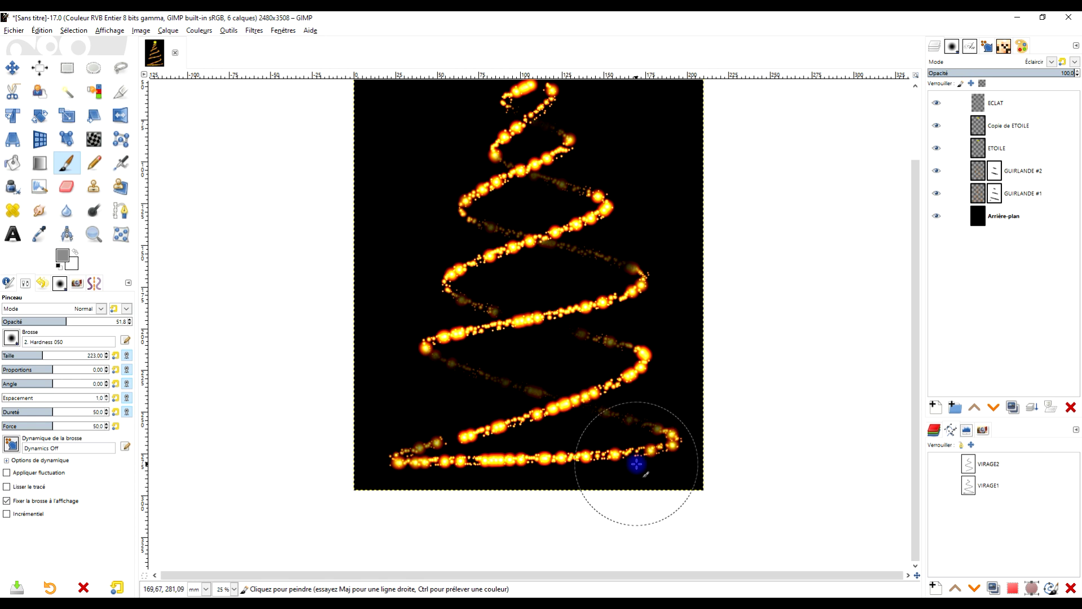
key("space")
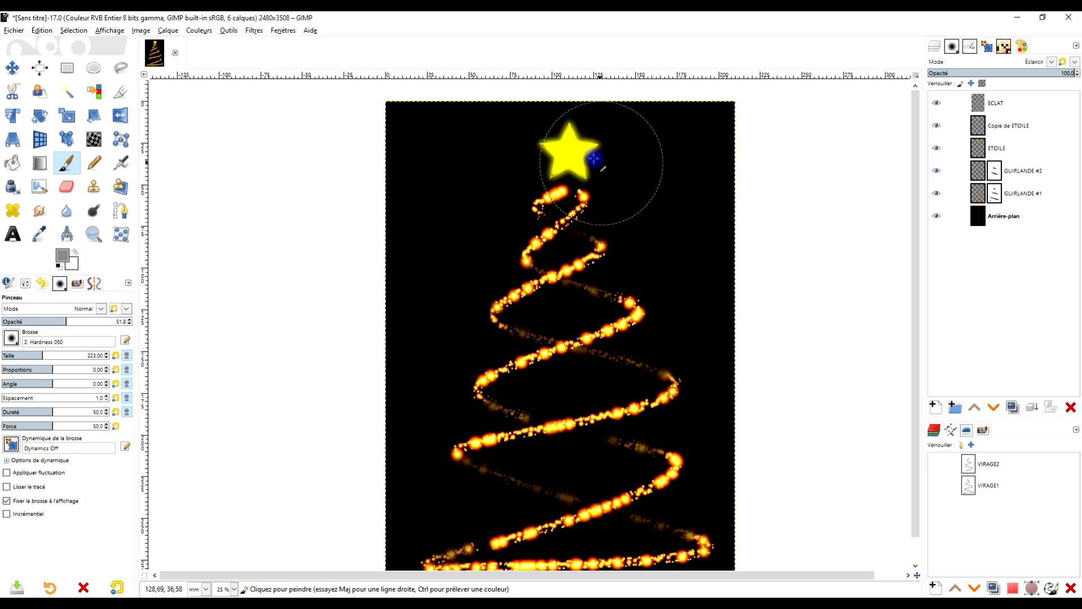
Reduce the opacity of the blurred Copie de ETOILE layer to 53.6.
left_click(998, 103)
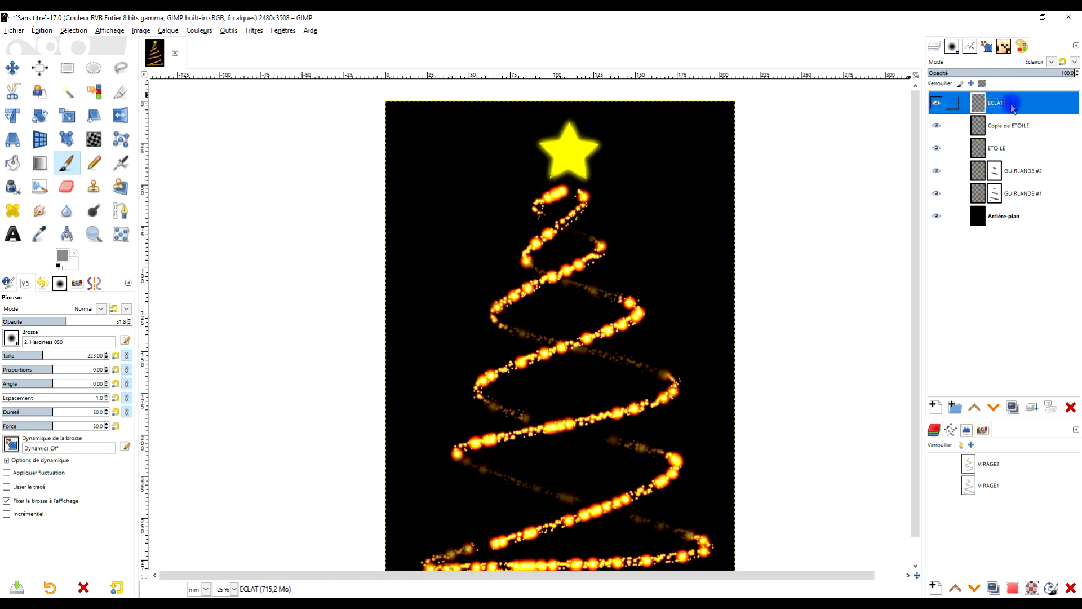
left_click(1008, 126)
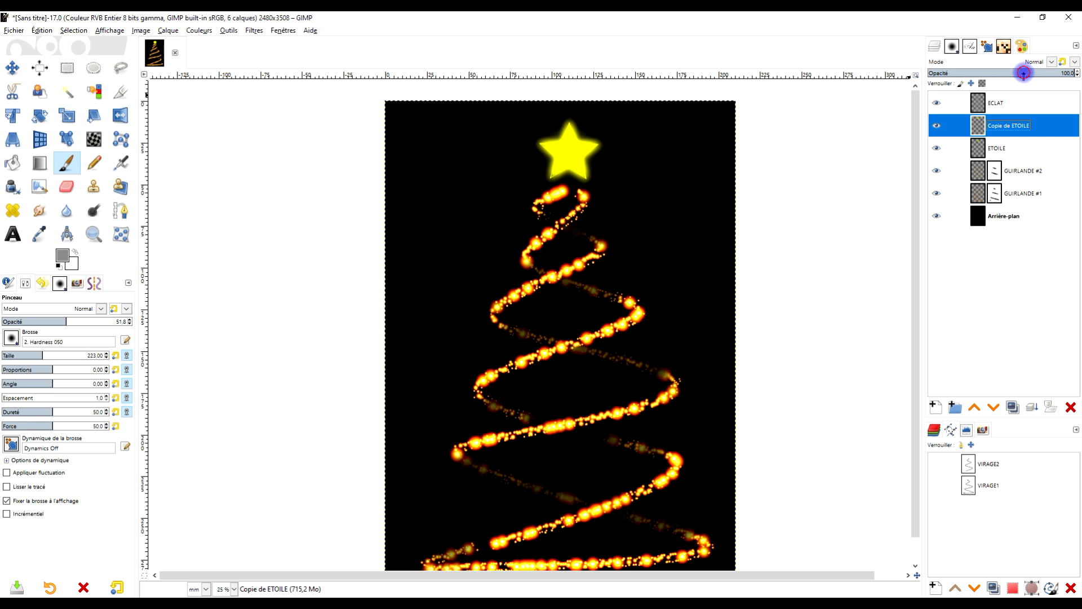
left_click(997, 105)
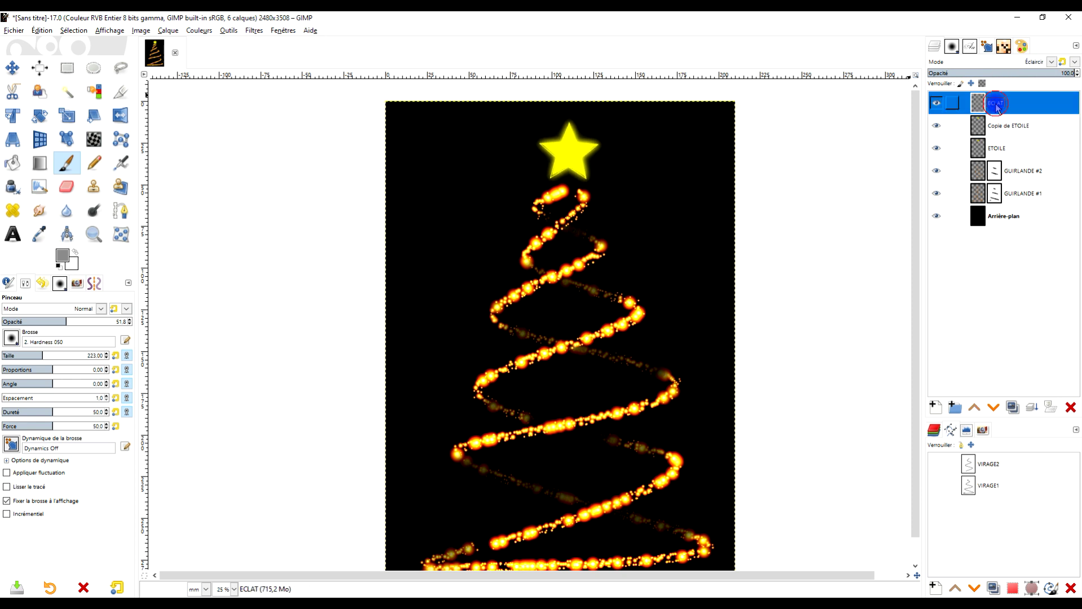
scroll(672, 293, "down", 1, "ctrl")
scroll(613, 224, "up", 1, "ctrl")
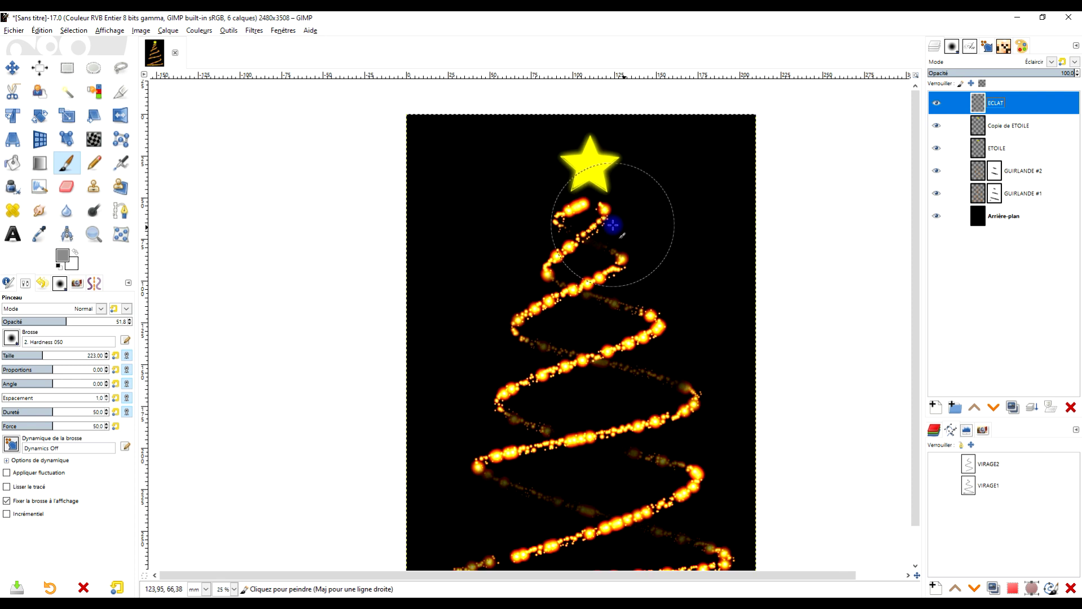
scroll(693, 217, "down", 1, "ctrl")
scroll(654, 225, "up", 1, "ctrl")
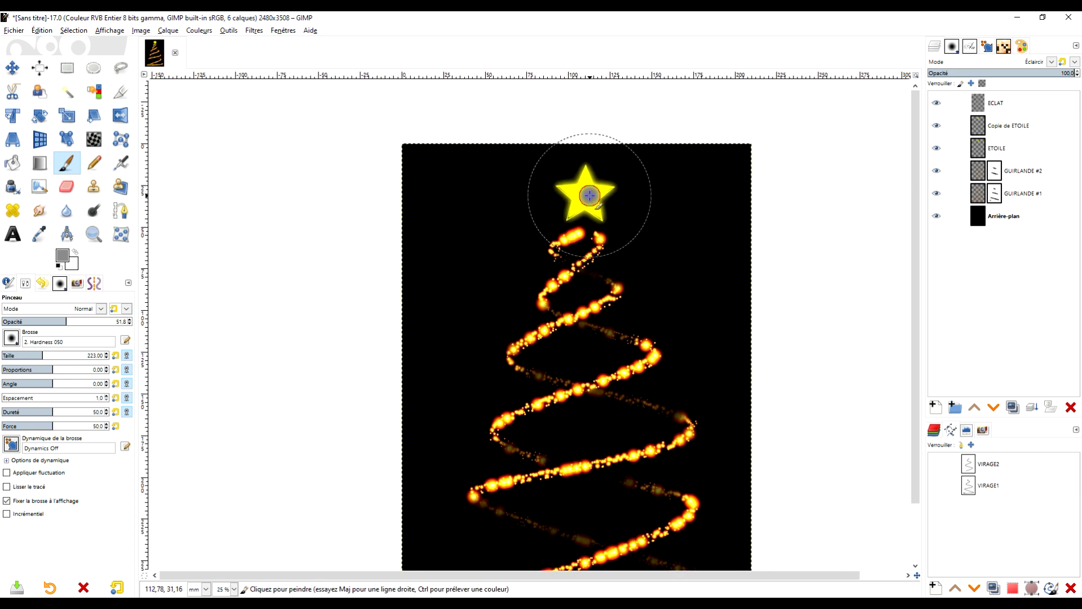
left_click(1005, 125)
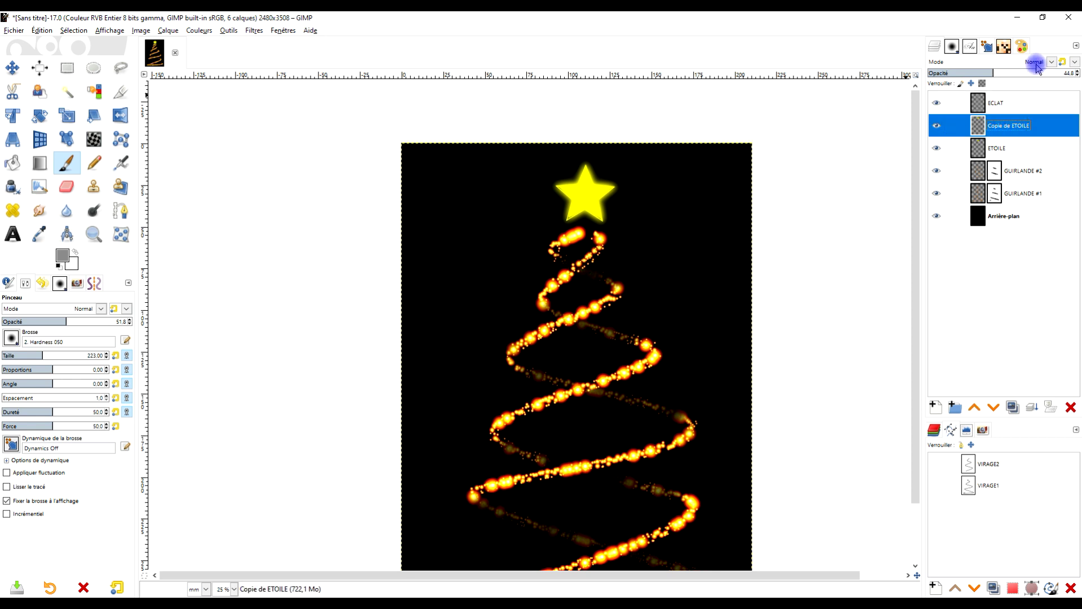
left_click(965, 72)
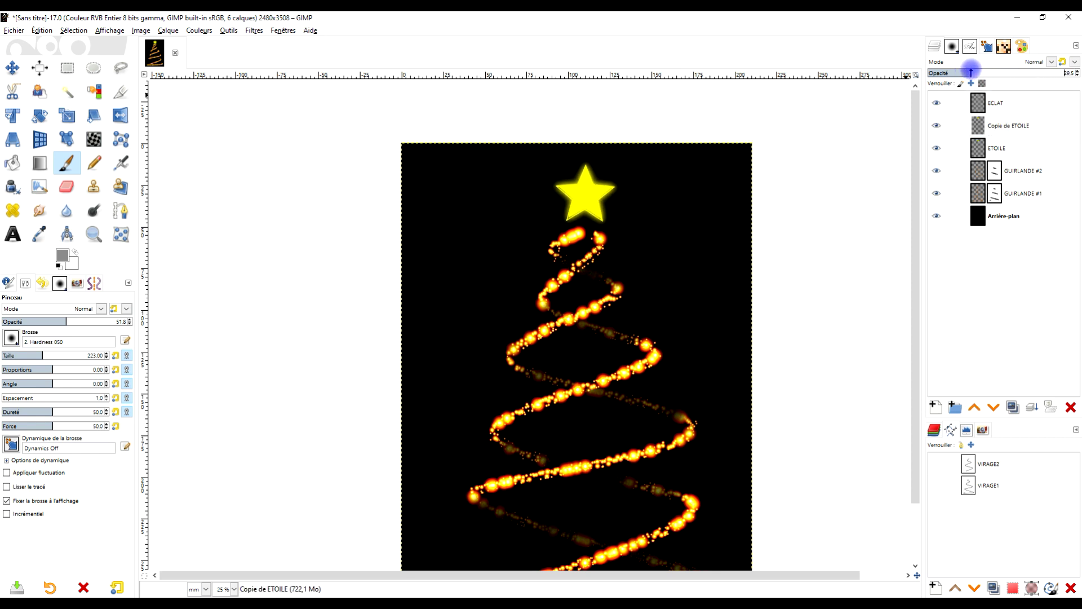
left_click_drag(979, 71, 1006, 71)
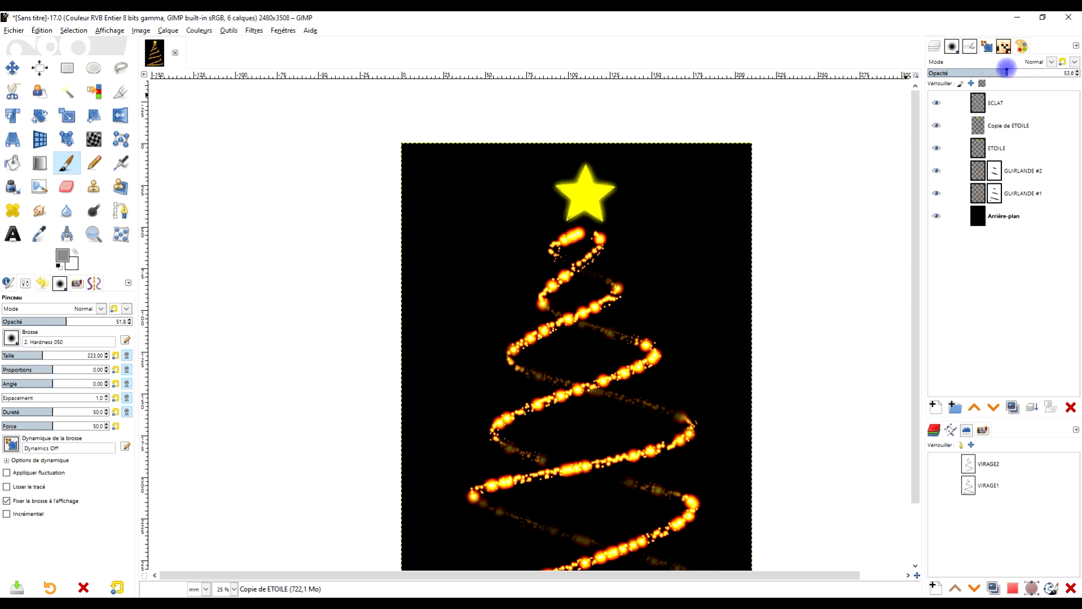
Try a second copy of the blurred star layer for a stronger glow, and delete that copy.
left_click(1014, 408)
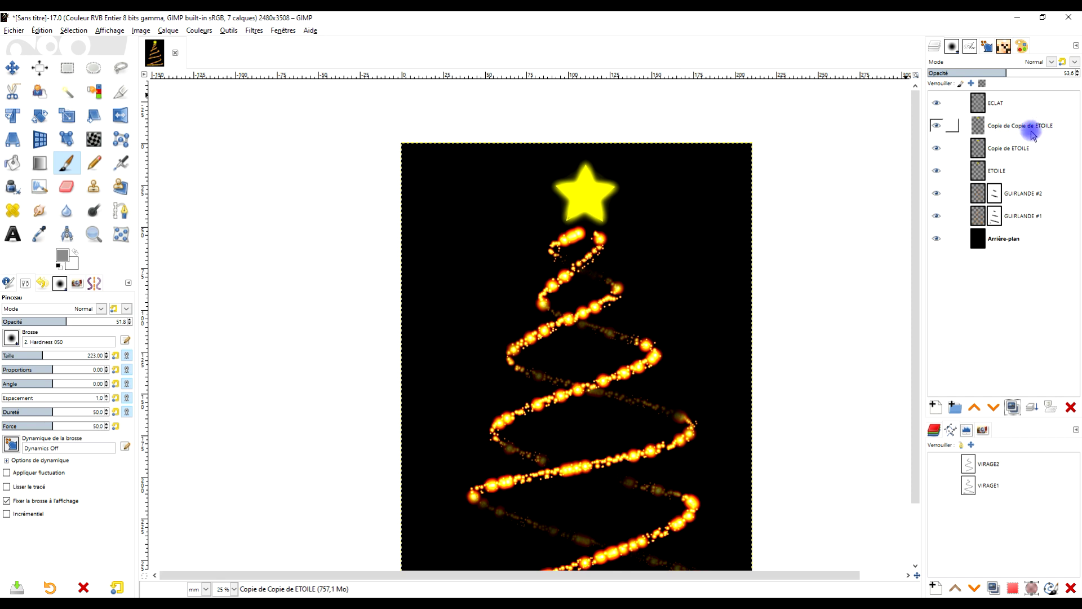
scroll(645, 280, "down", 2)
scroll(673, 310, "up", 2)
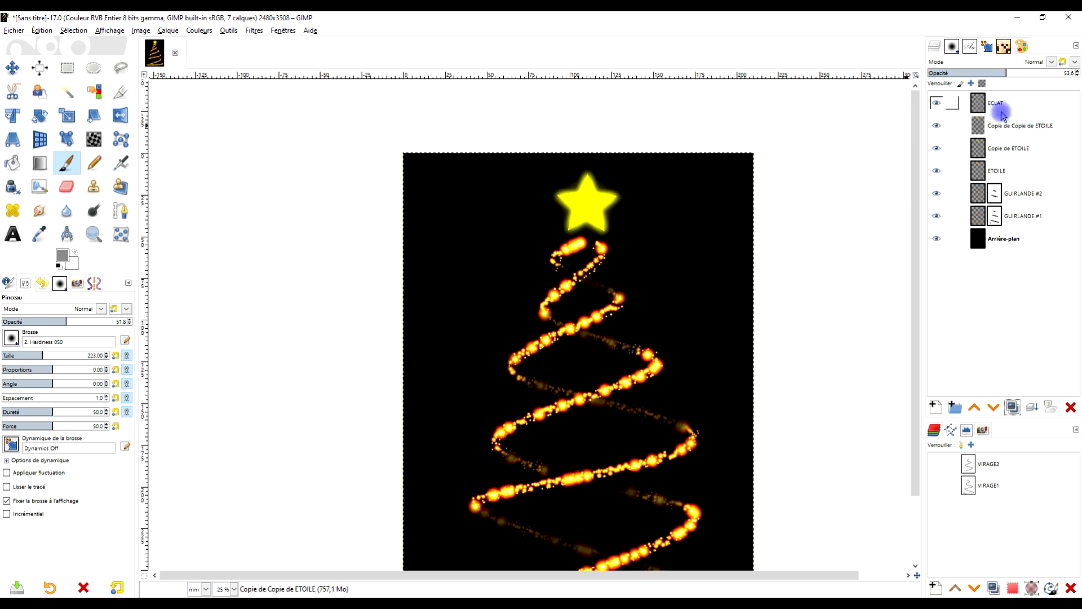
left_click(1071, 407)
Compare the star with the Copie de ETOILE blur layer hidden and shown.
scroll(624, 271, "down", 2)
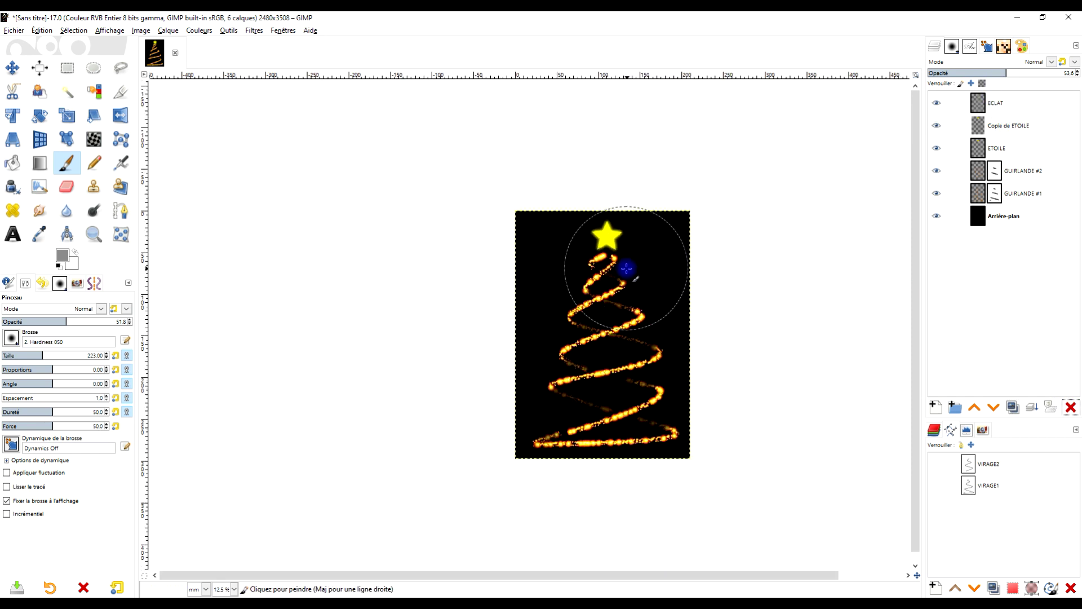
scroll(604, 222, "up", 1)
scroll(645, 248, "up", 2)
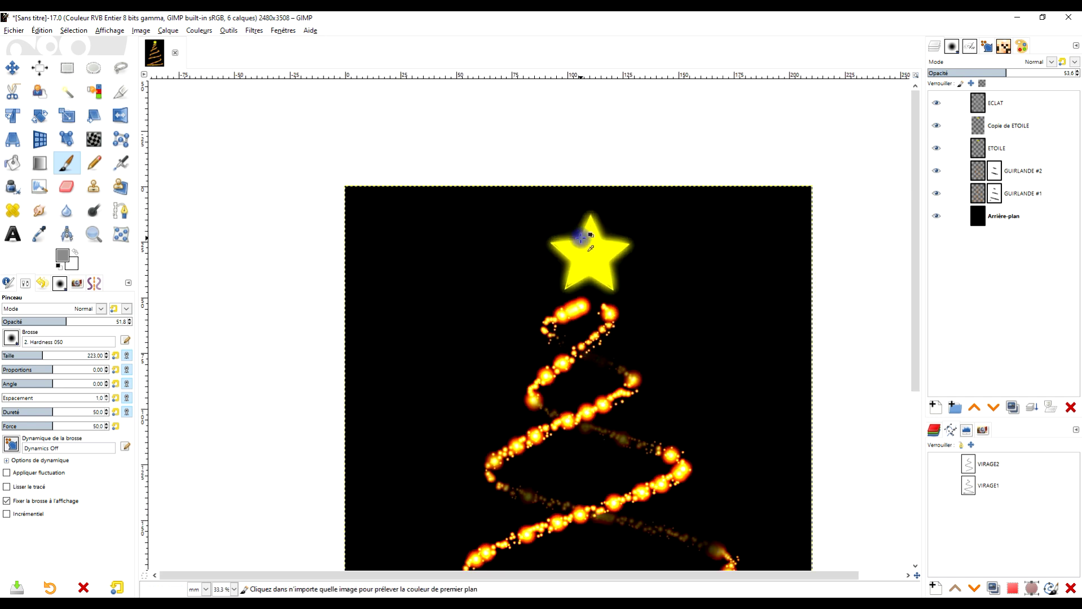
left_click(937, 126)
left_click(937, 125)
Shift the hue of the Copie de ETOILE layer to -38.8 with Hue-Saturation for an orange-red glow.
double_click(1009, 125)
left_click(201, 30)
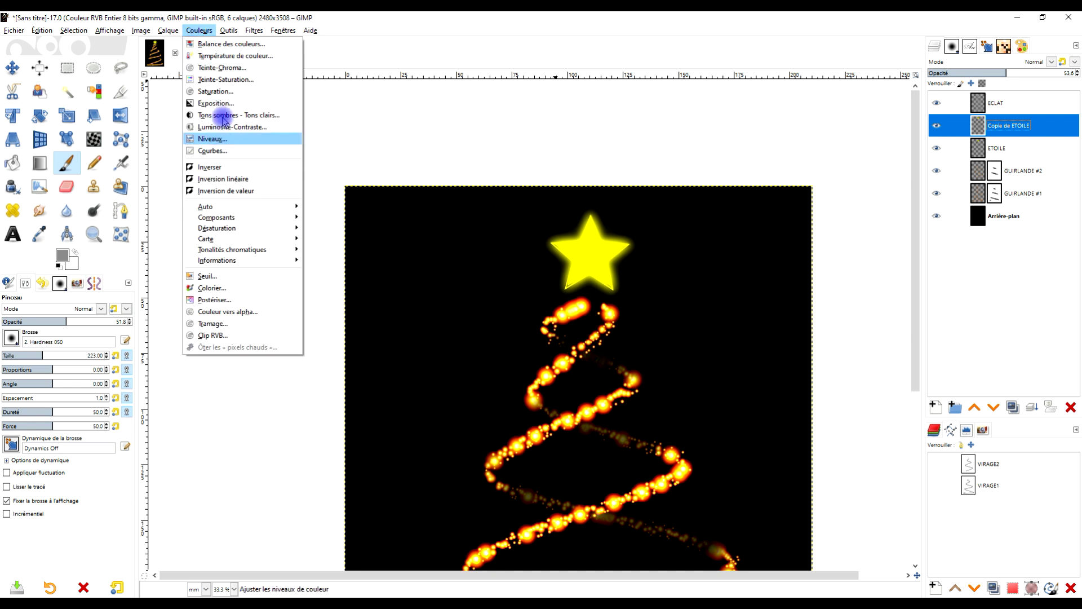
left_click(231, 79)
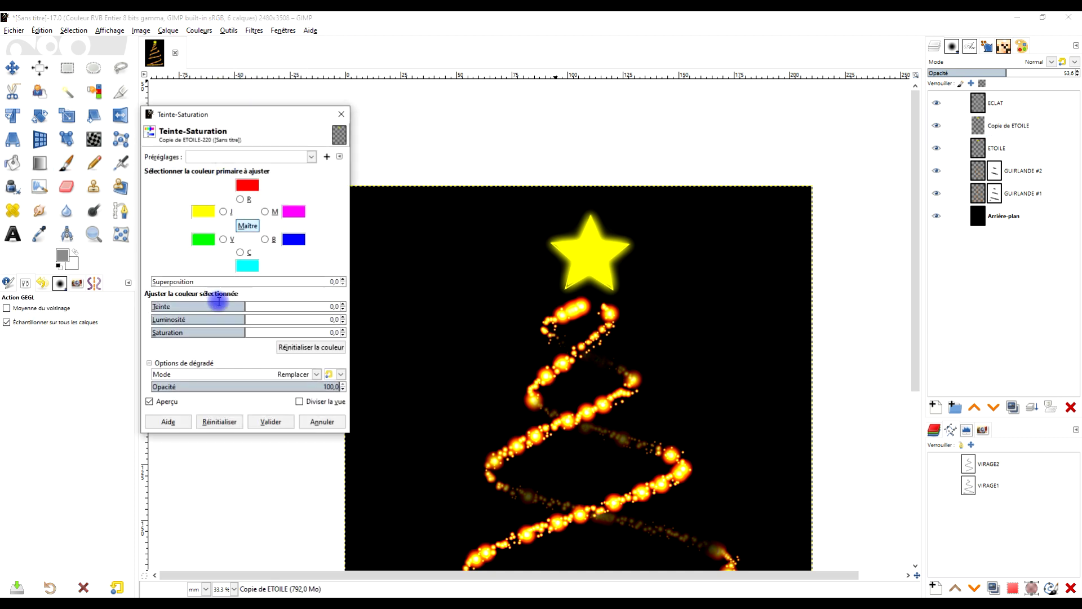
left_click_drag(244, 307, 225, 306)
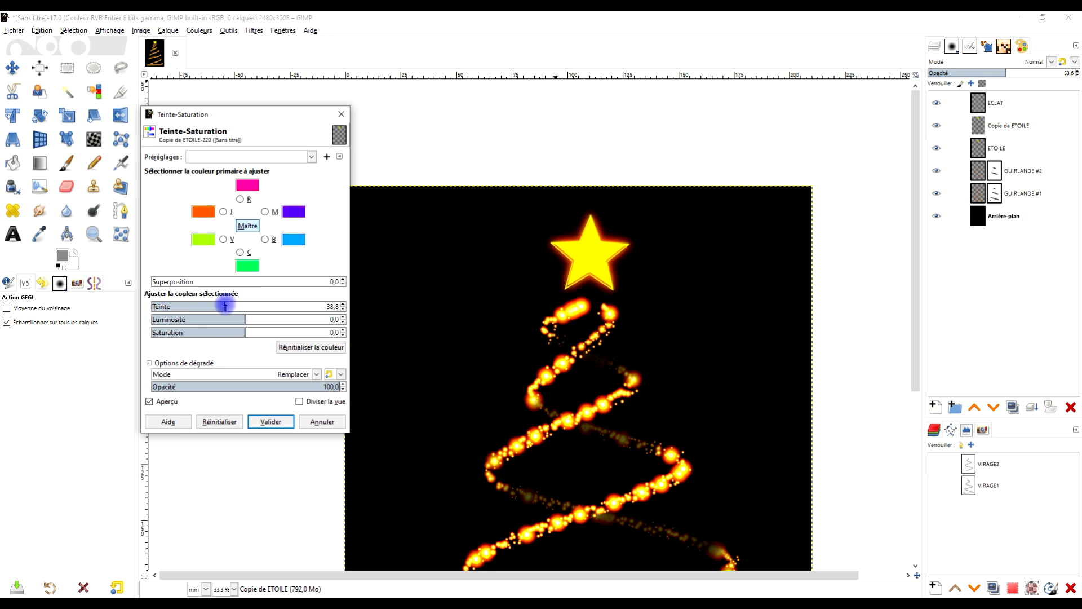
mouse_move(225, 306)
left_mouse_down()
mouse_move(237, 306)
mouse_move(225, 306)
left_mouse_up()
left_click(280, 422)
scroll(711, 329, "down", 1)
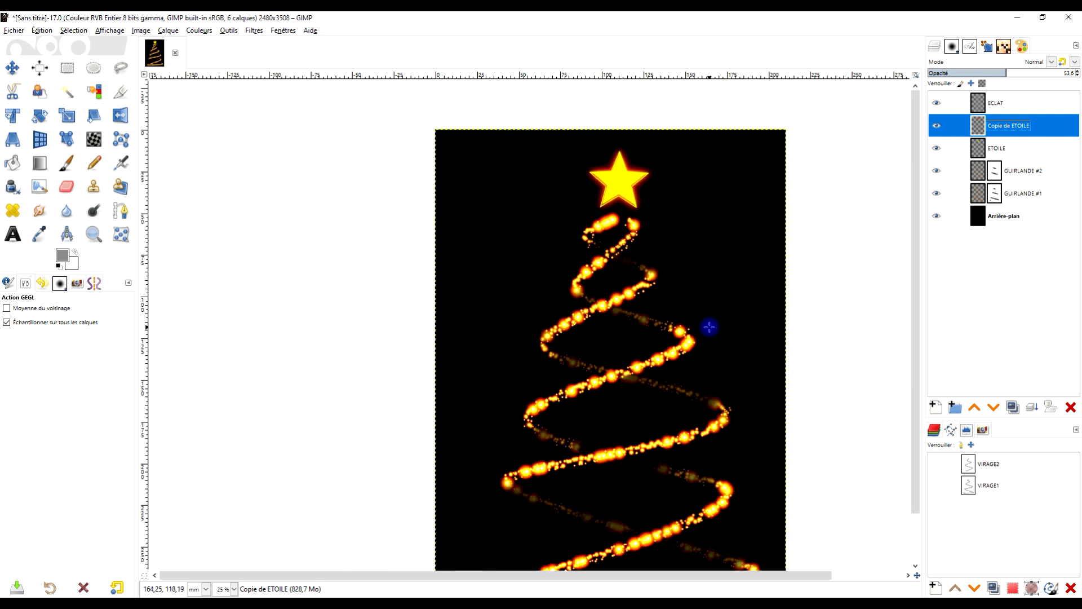
Switch to the browser and open the 1920×1080 version of the Pixabay starry night sky photo.
scroll(709, 326, "down", 1)
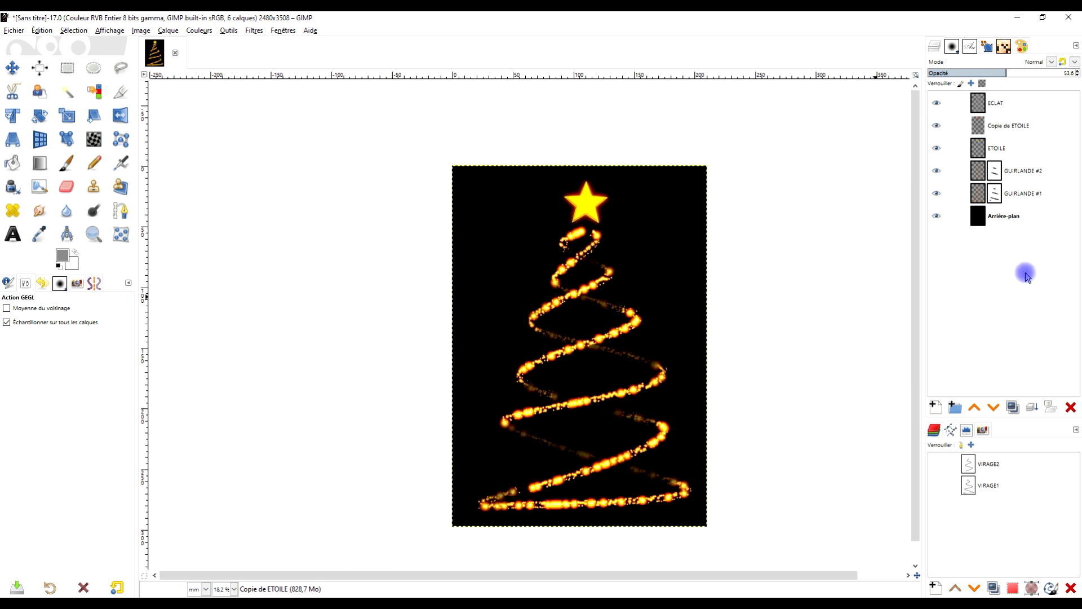
left_click(1012, 217)
key("alt+Tab")
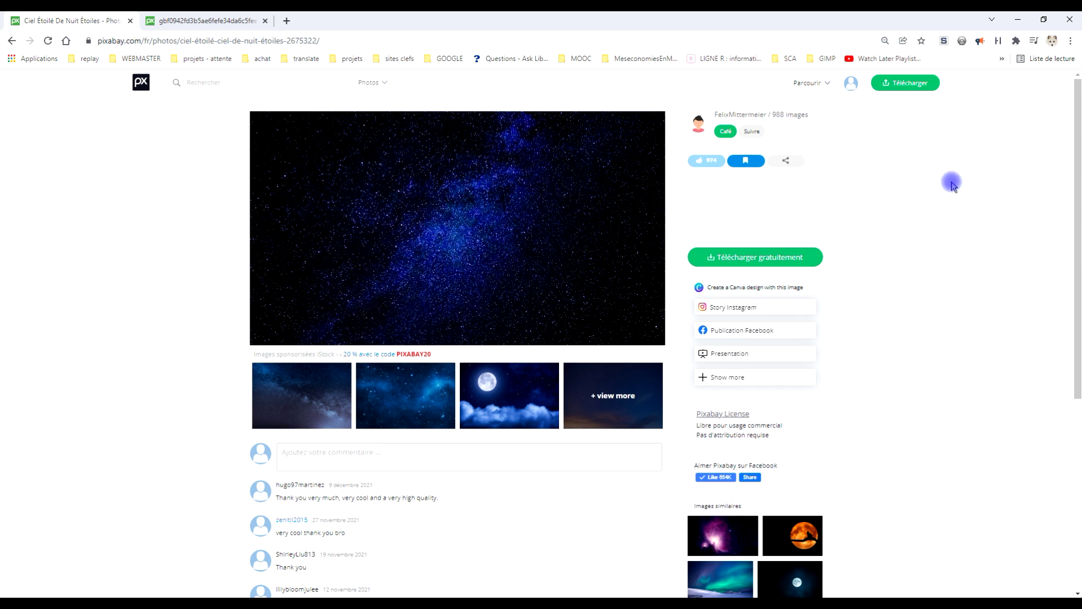
left_click(758, 259)
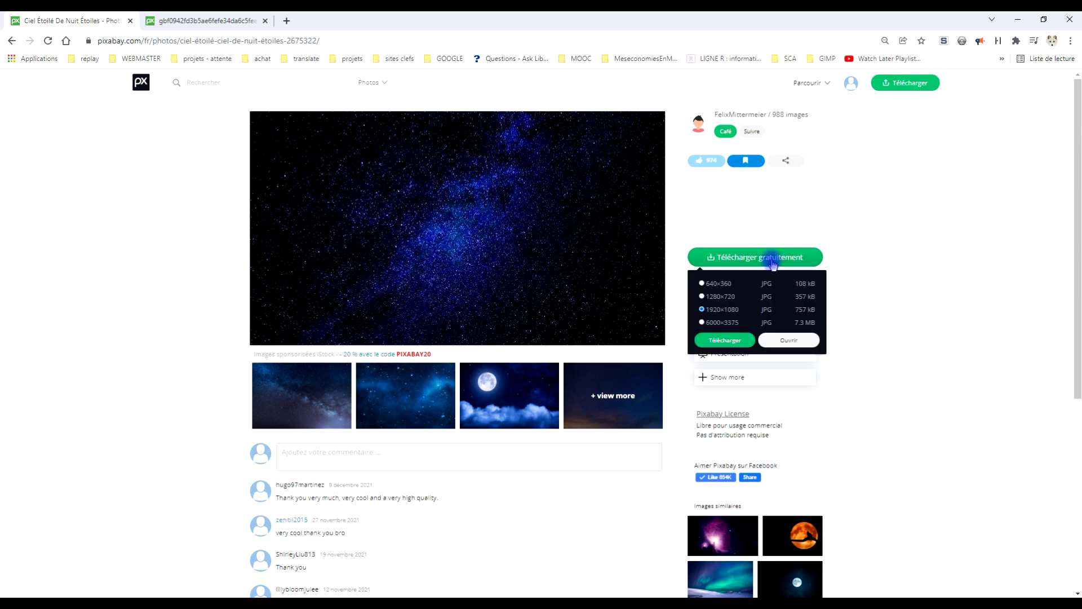
left_click(752, 260)
left_click(705, 310)
left_click(810, 341)
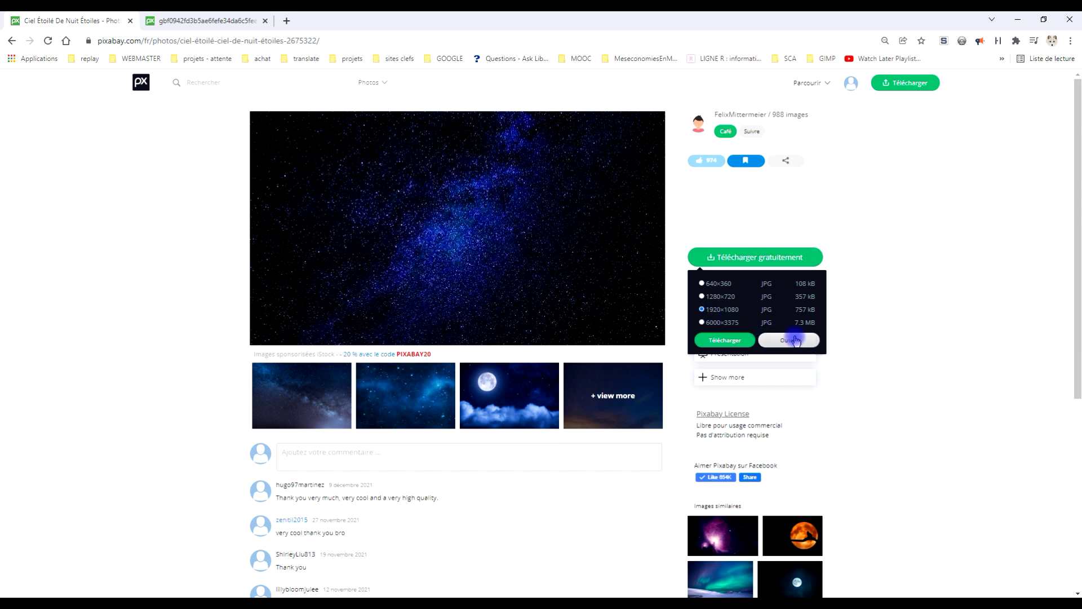
left_click(217, 23)
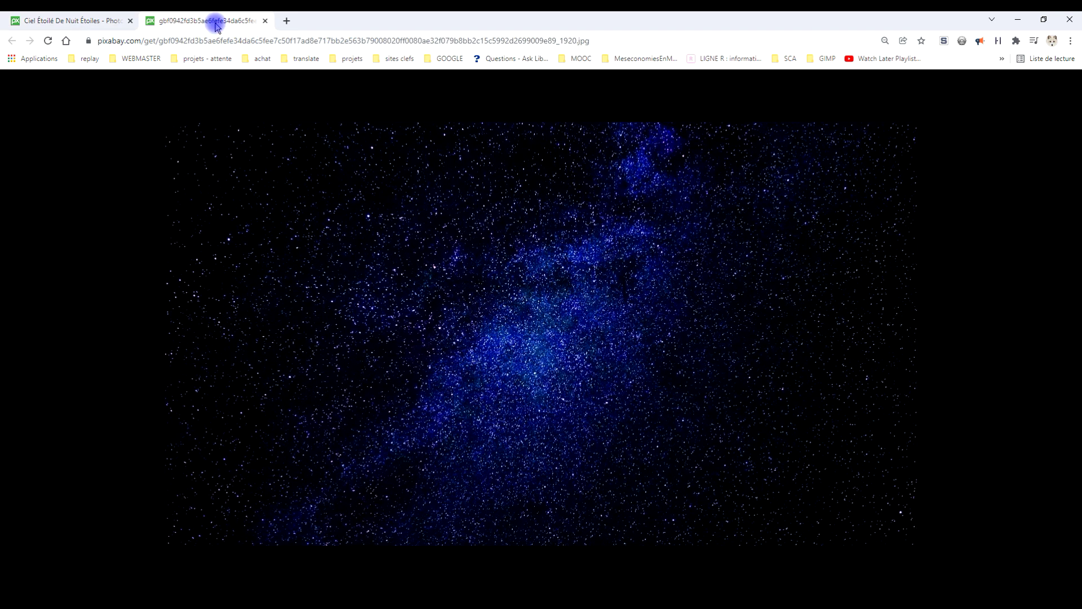
Copy the starry sky image and paste it into GIMP as a new layer directly above the Arrière-plan layer.
right_click(547, 263)
left_click(598, 304)
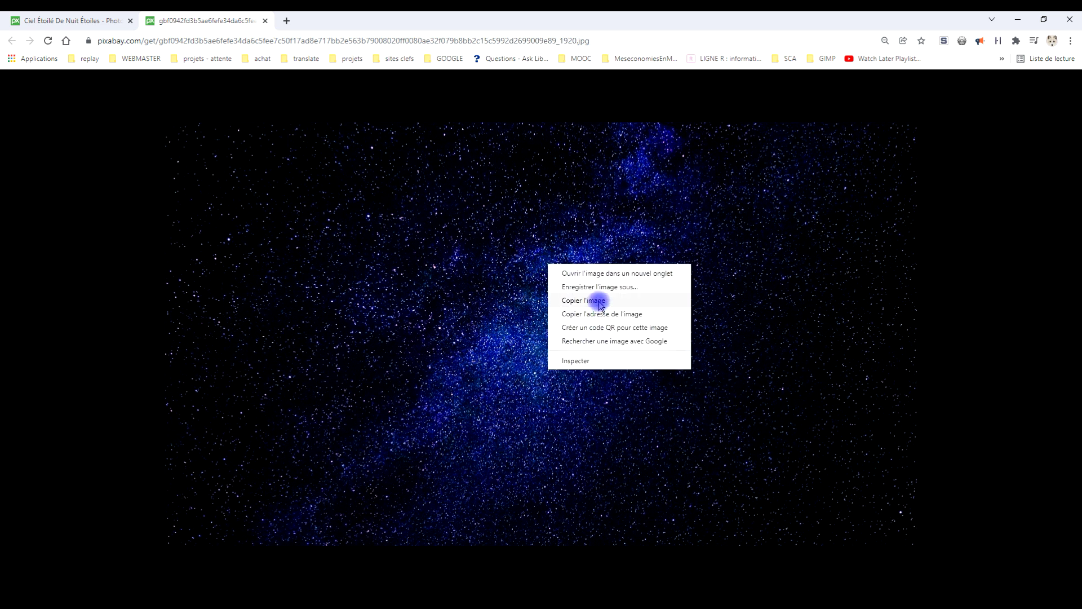
key("alt+Tab")
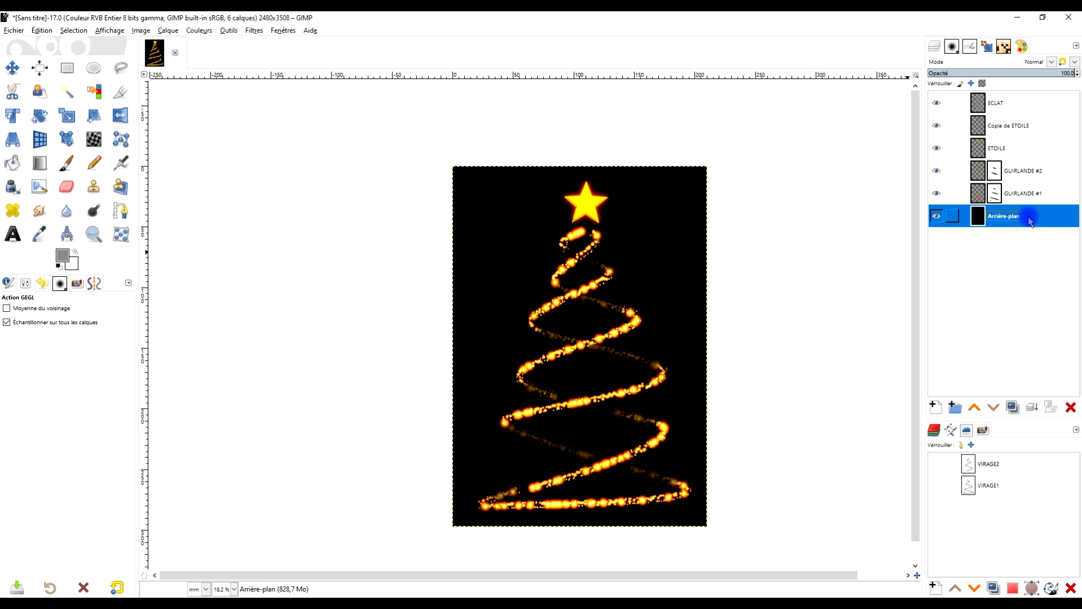
left_click(1015, 221)
left_click(42, 30)
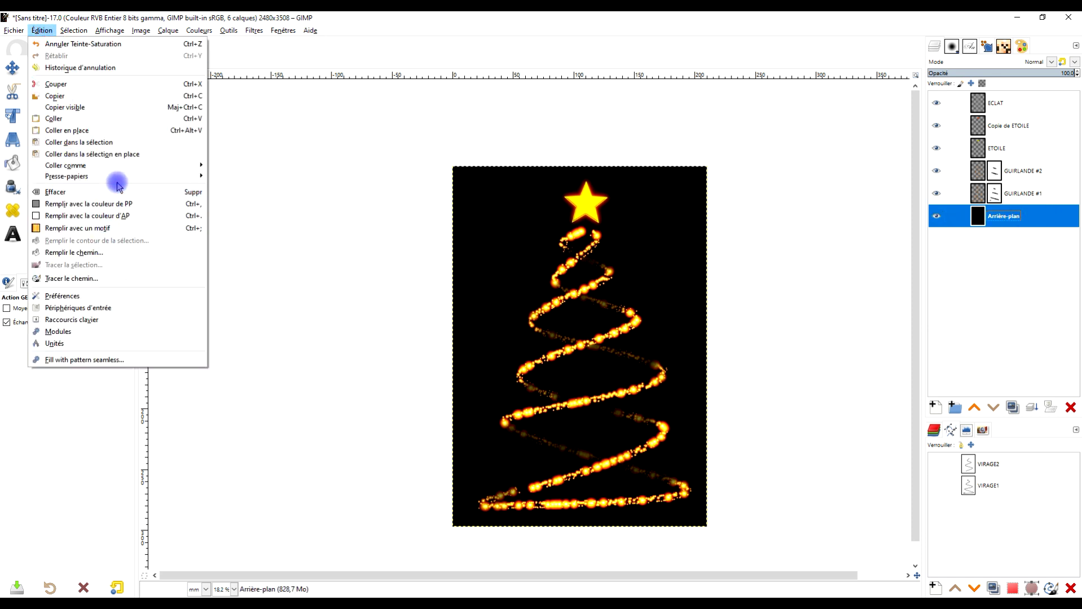
mouse_move(126, 164)
left_click(233, 164)
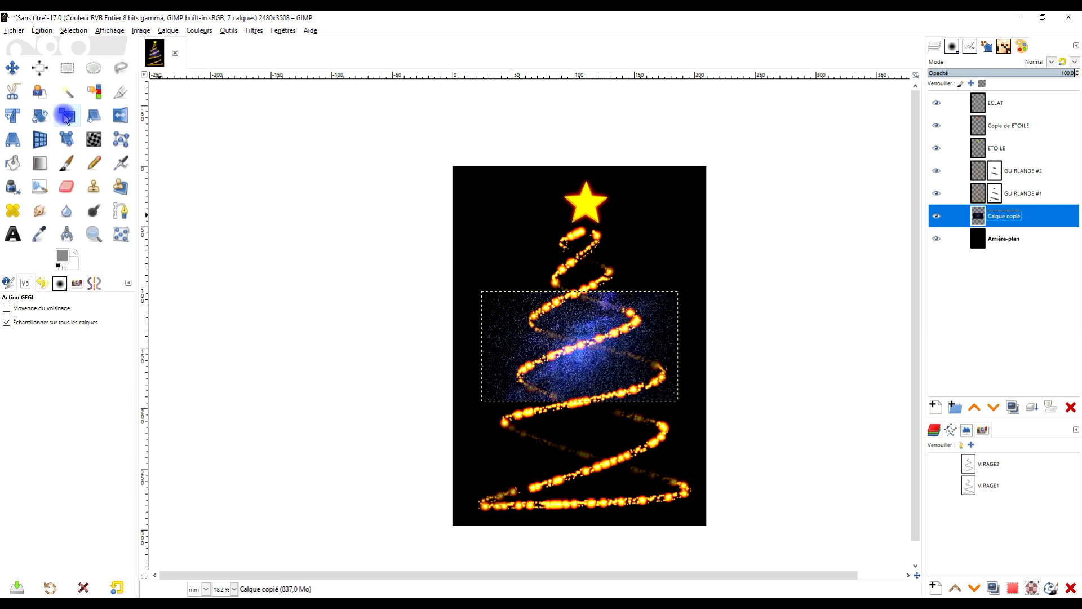
Rotate the pasted starry sky layer 90° counterclockwise.
left_click(161, 34)
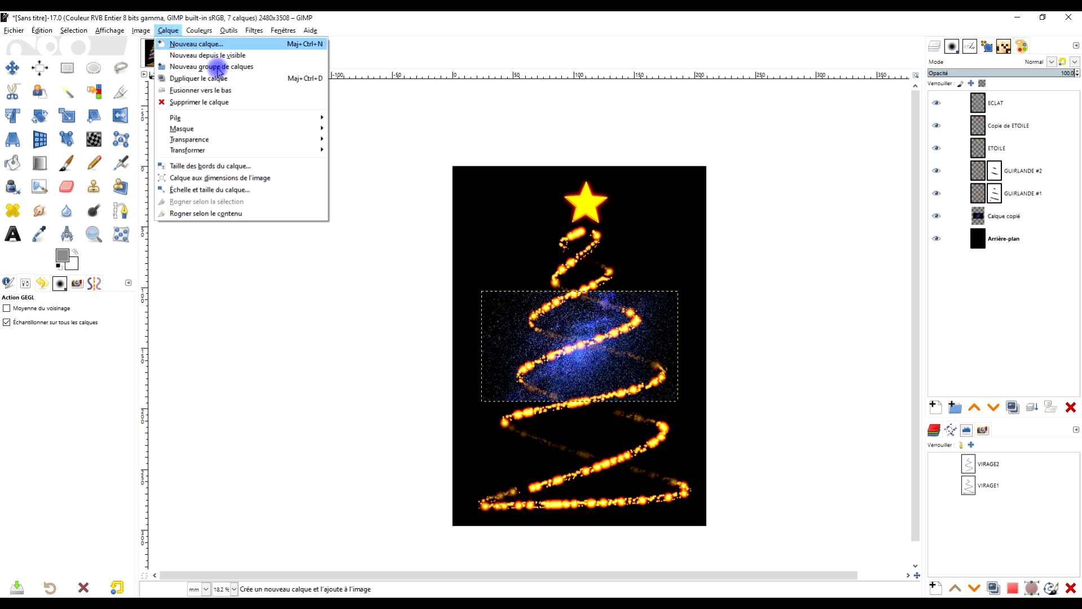
mouse_move(265, 152)
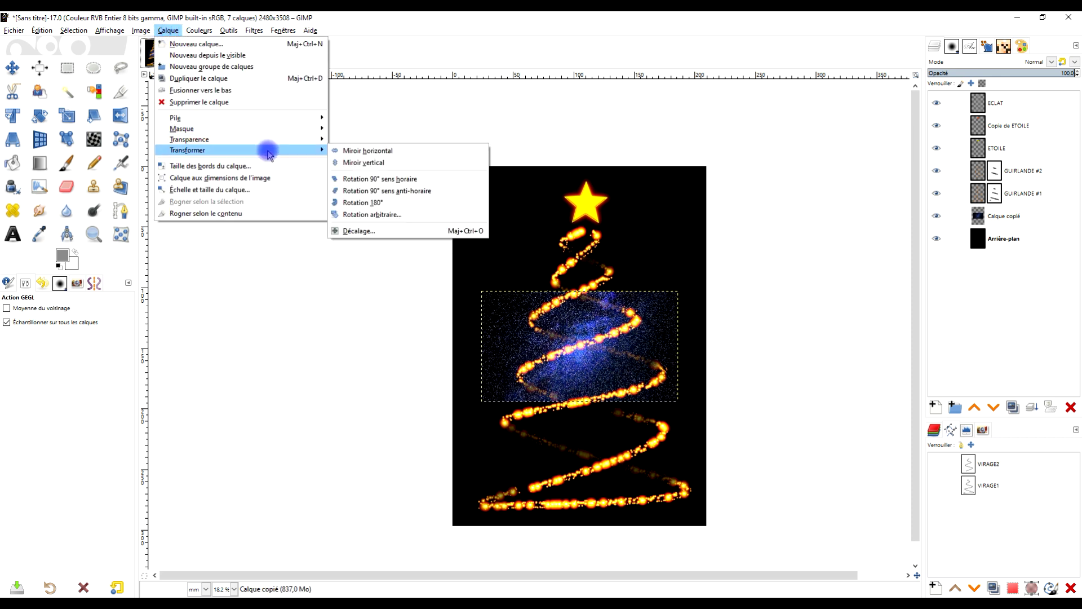
left_click(398, 192)
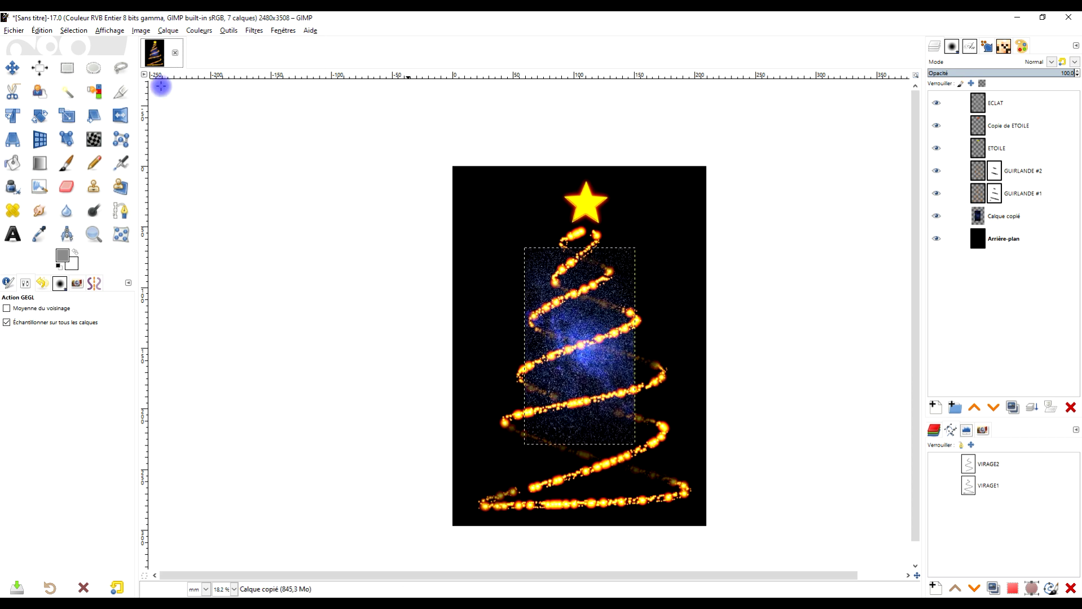
Scale the starry sky layer to about 279.57 × 317.16 mm so that it covers the whole canvas.
left_click(76, 118)
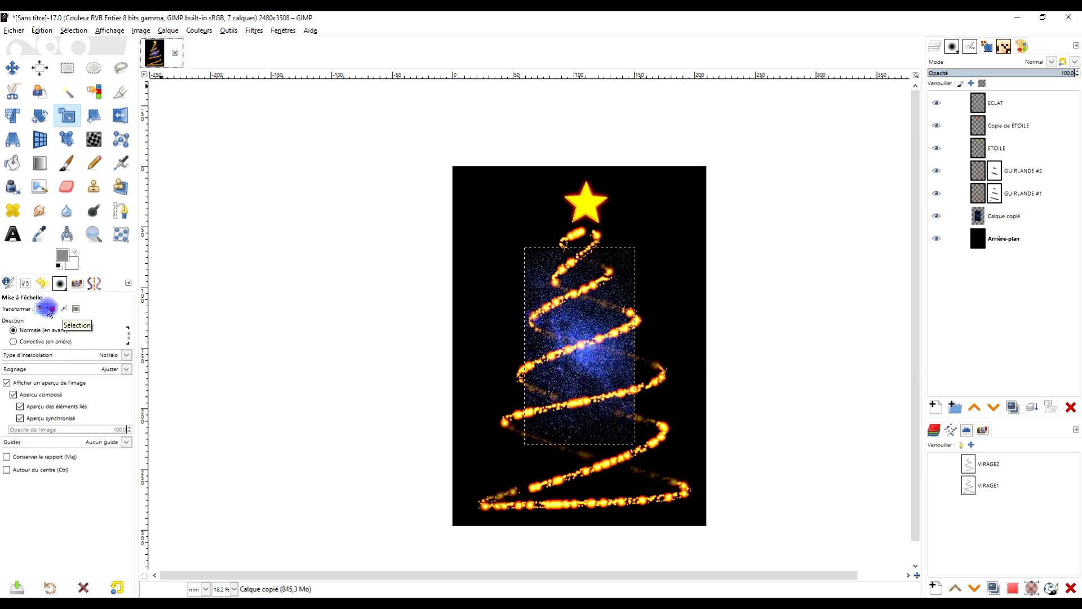
left_click(621, 287)
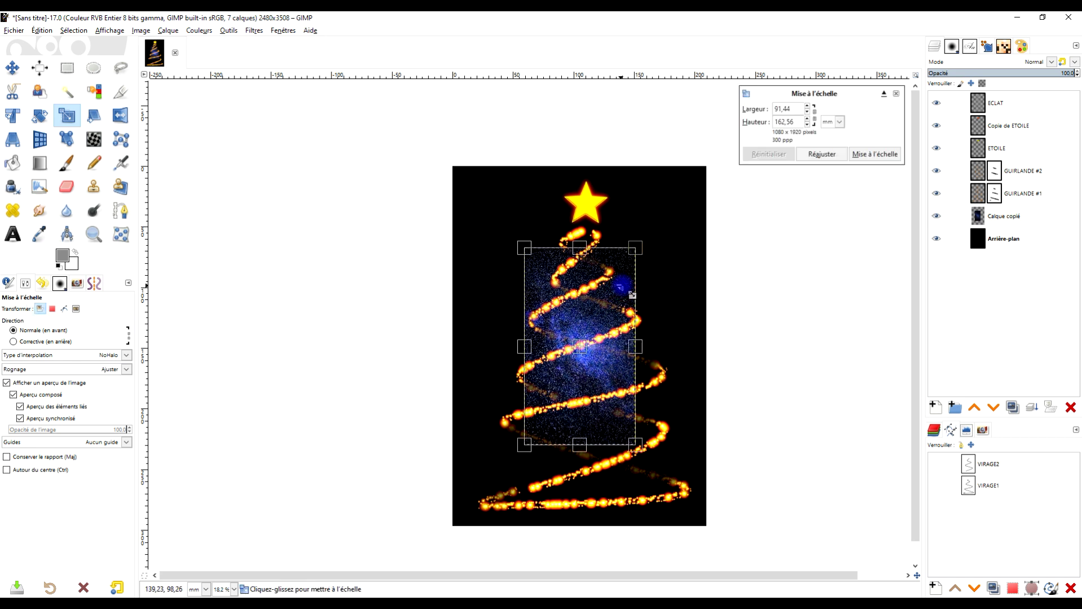
left_click_drag(639, 242, 766, 148)
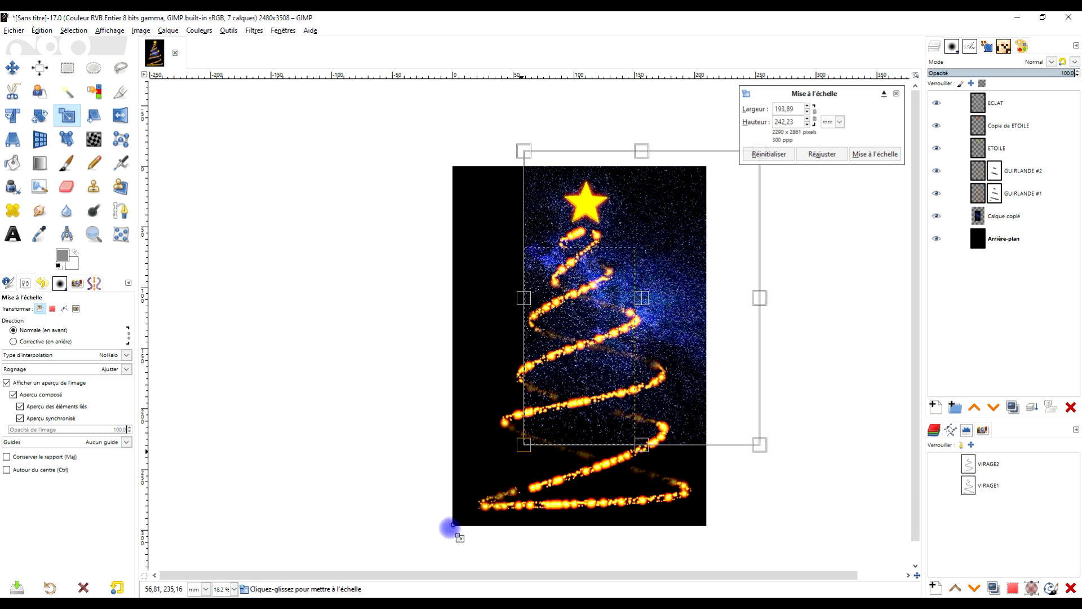
left_click_drag(431, 533, 417, 544)
left_click(876, 154)
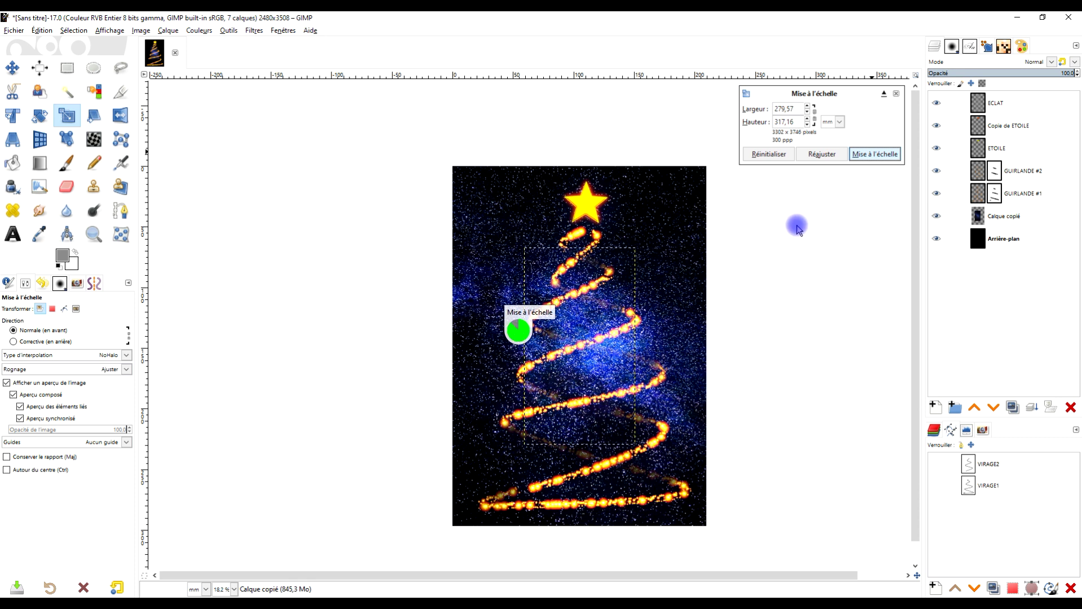
Reduce the opacity of the starry sky layer to 21.1.
left_click_drag(1026, 72, 959, 71)
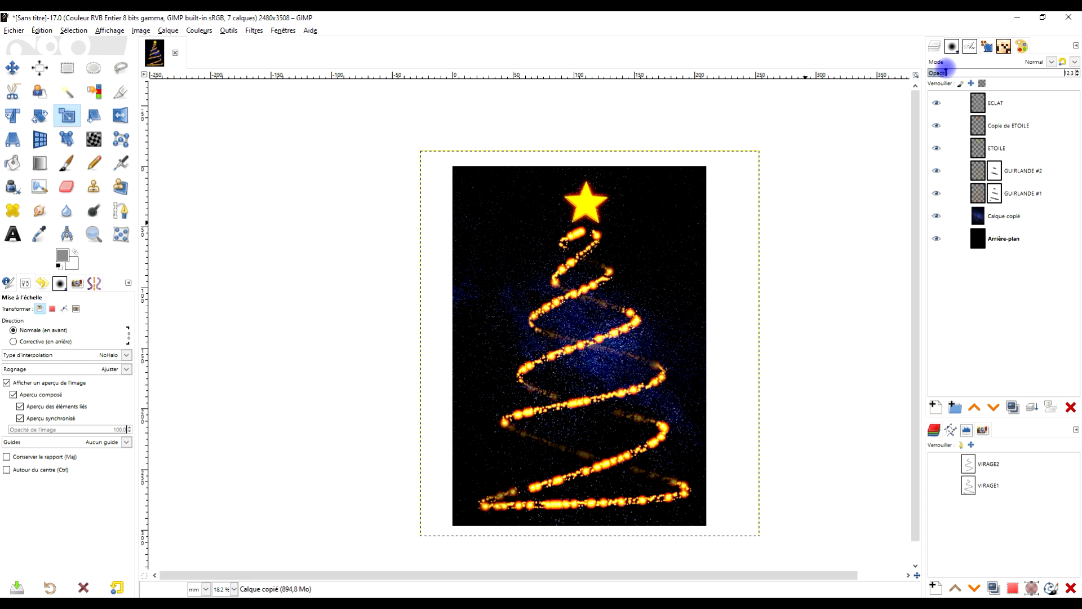
left_click_drag(937, 71, 936, 71)
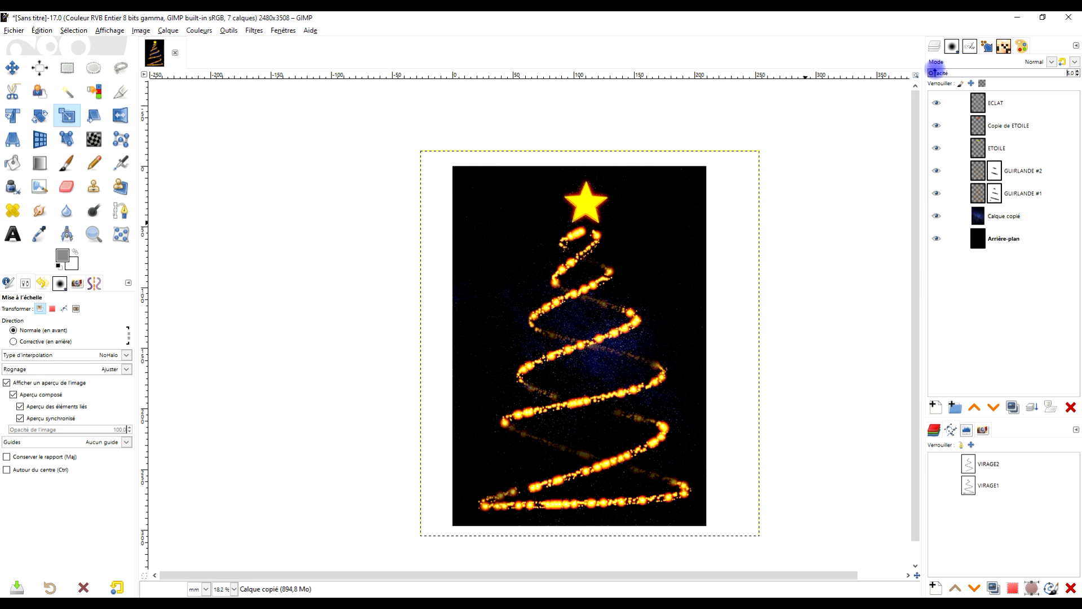
left_click(946, 71)
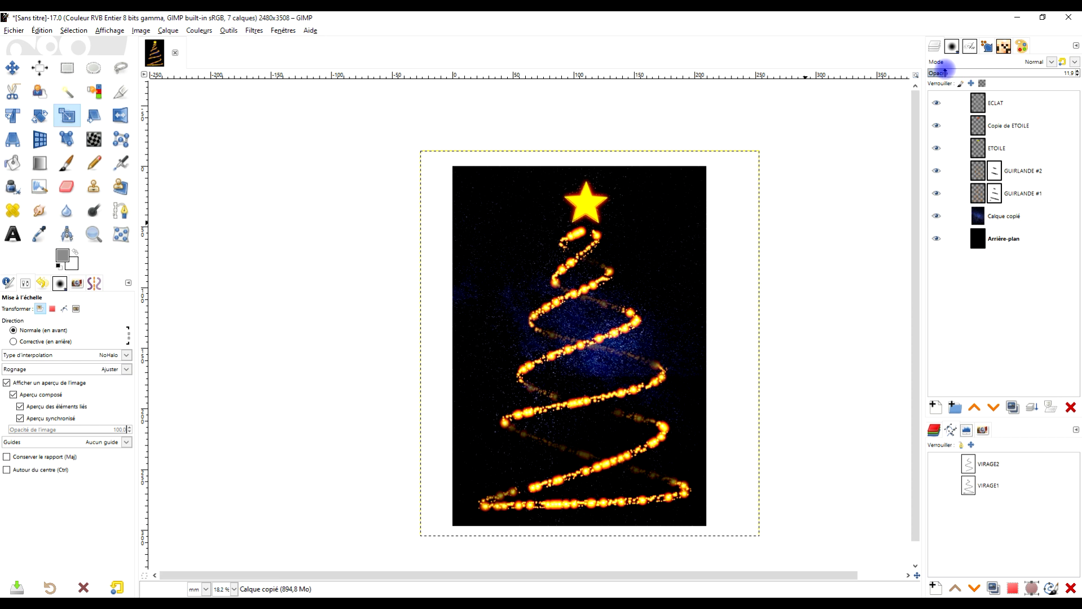
left_click_drag(955, 73, 957, 72)
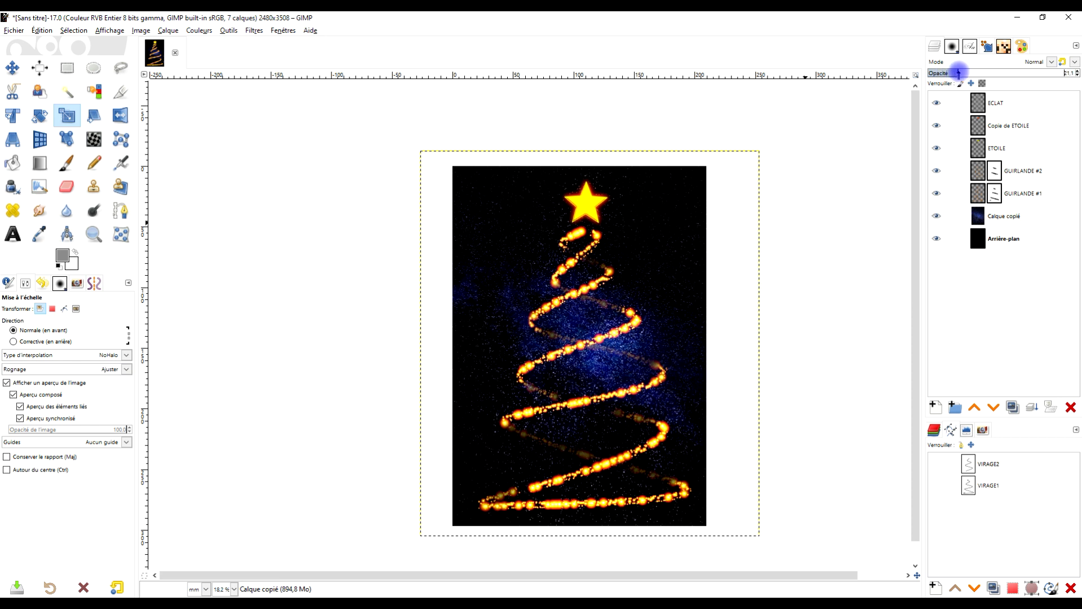
Try recolouring the starry sky layer with Hue-Saturation at hue 164.9, lightness -37.7 and saturation -61.1.
left_click(200, 31)
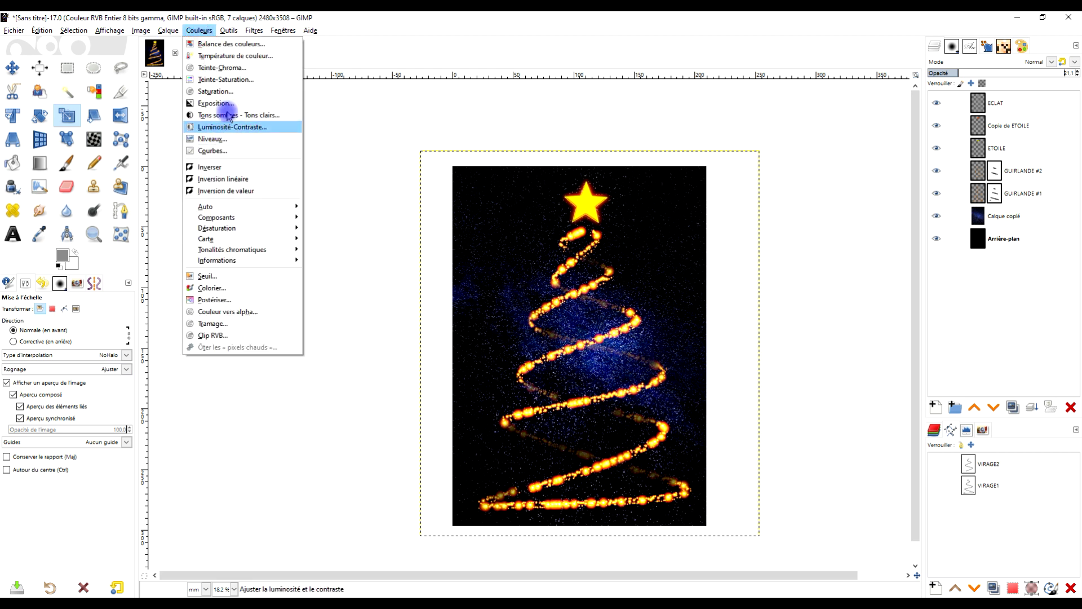
left_click(243, 82)
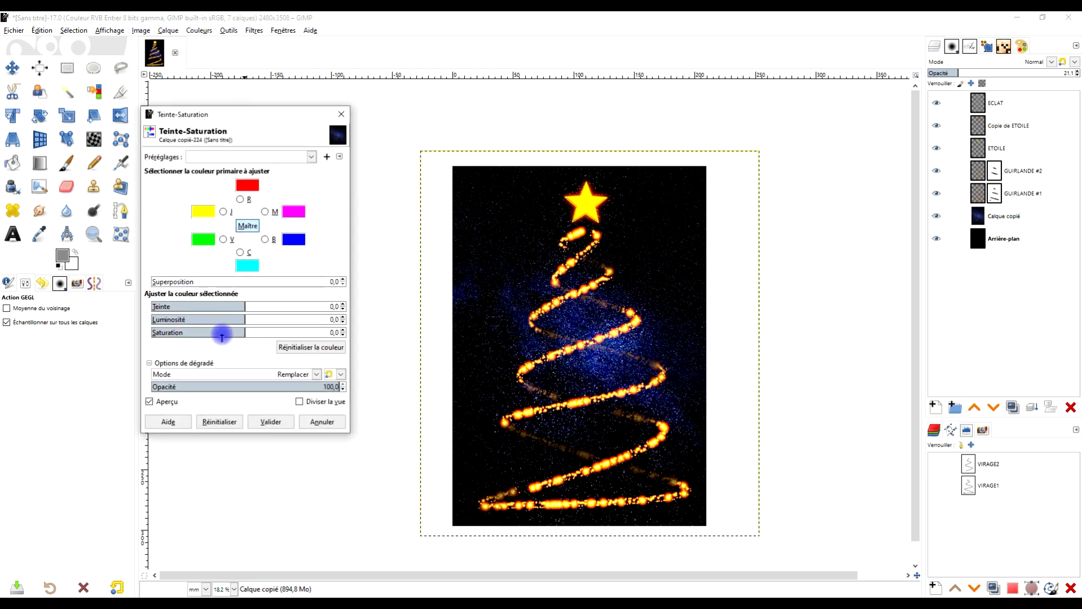
left_click_drag(237, 331, 181, 306)
left_click_drag(258, 322, 321, 305)
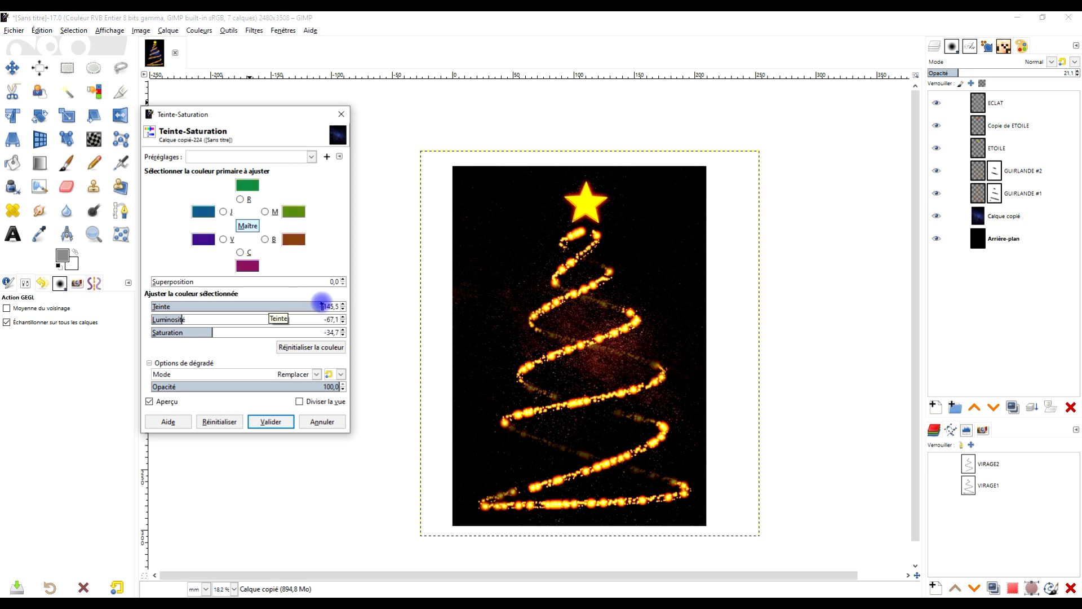
left_click_drag(323, 306, 325, 305)
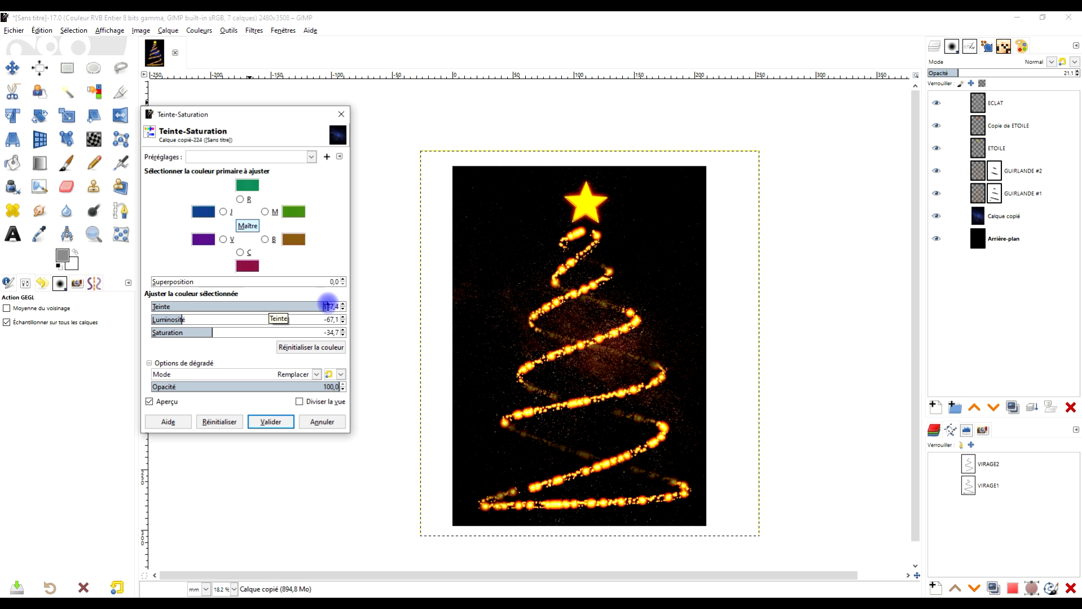
left_click_drag(331, 305, 164, 320)
left_click_drag(189, 334, 132, 331)
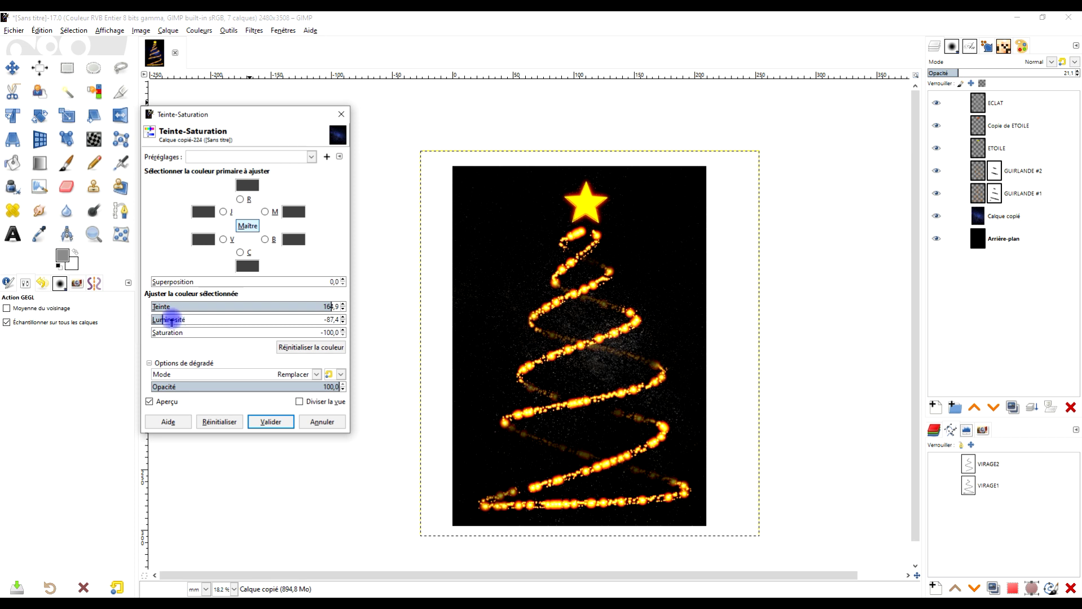
mouse_move(160, 316)
left_mouse_down()
mouse_move(177, 320)
mouse_move(169, 317)
left_mouse_up()
mouse_move(195, 316)
left_mouse_down()
mouse_move(231, 334)
mouse_move(189, 332)
left_mouse_up()
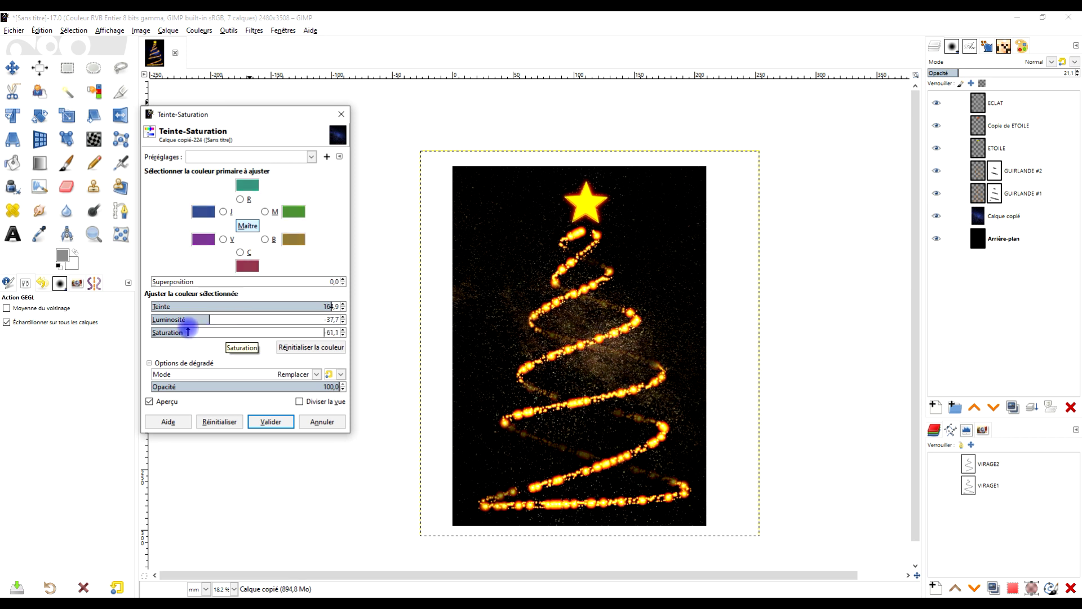
left_click(164, 402)
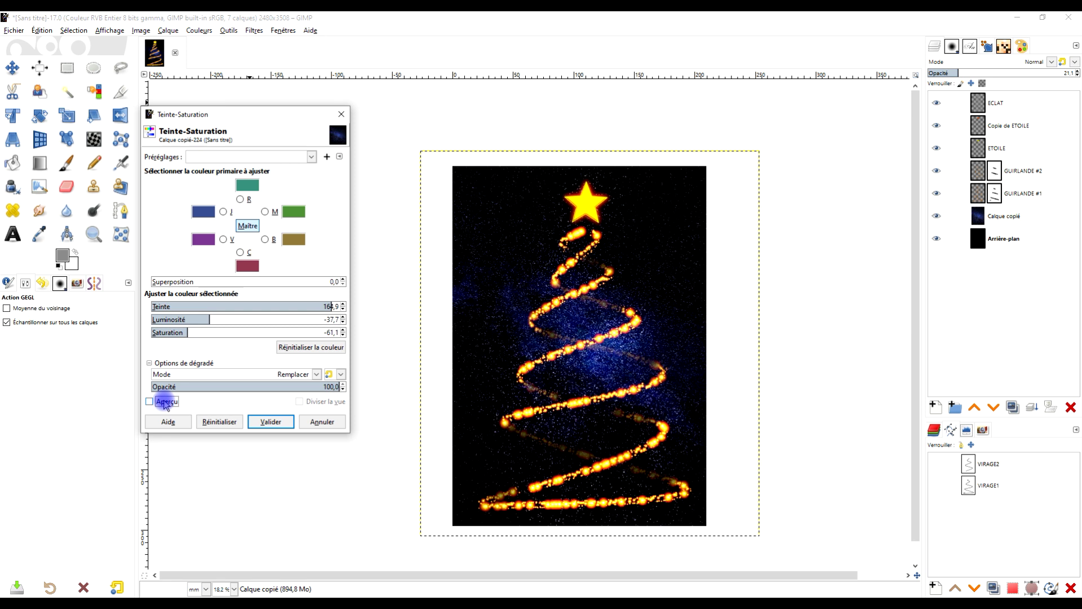
left_click(270, 422)
left_click(228, 31)
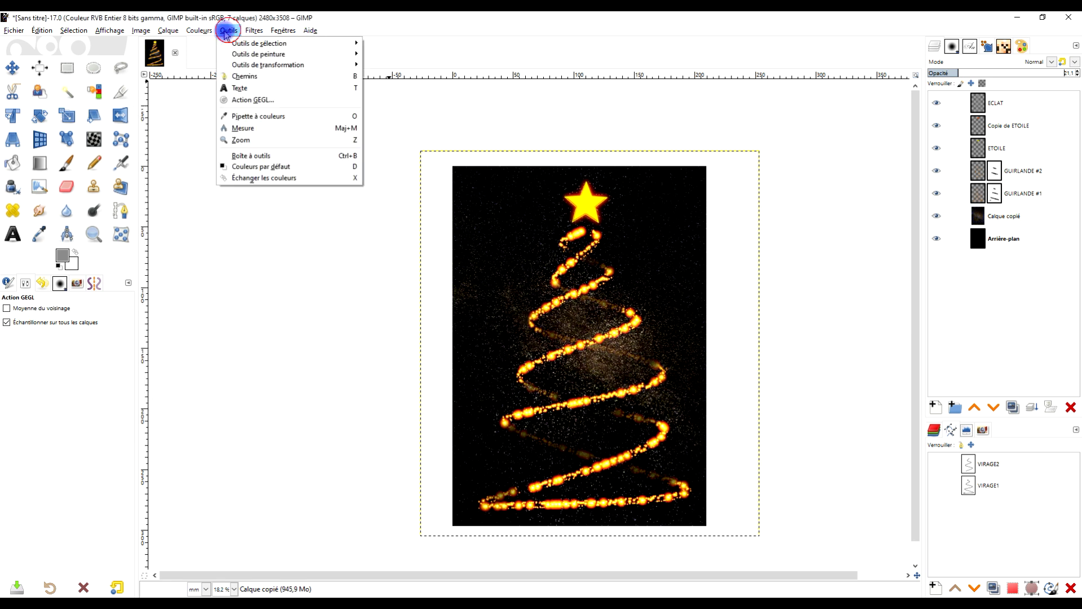
left_click(233, 151)
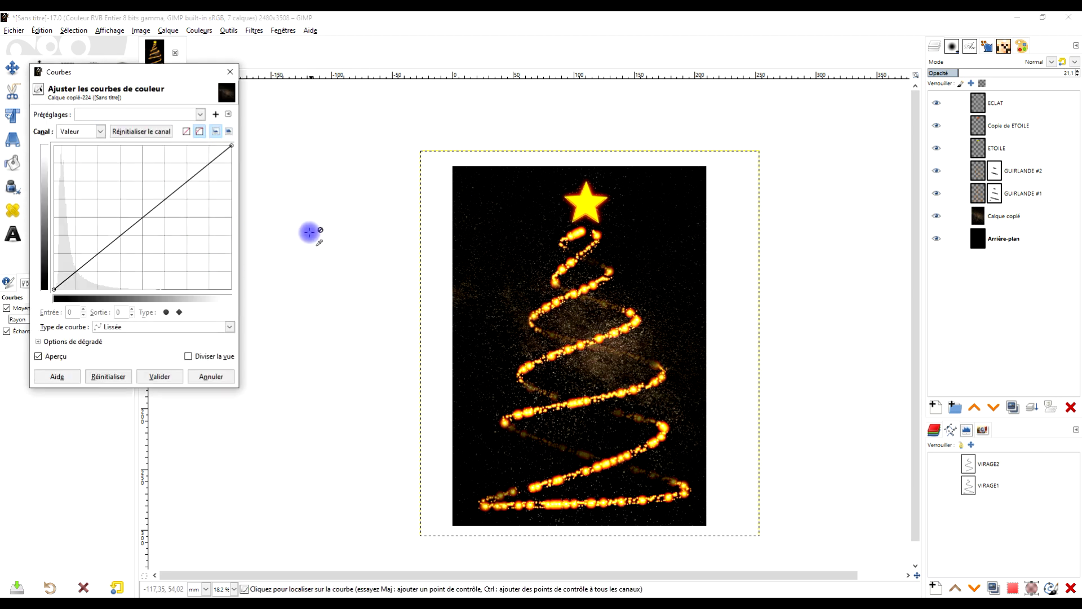
left_click(210, 377)
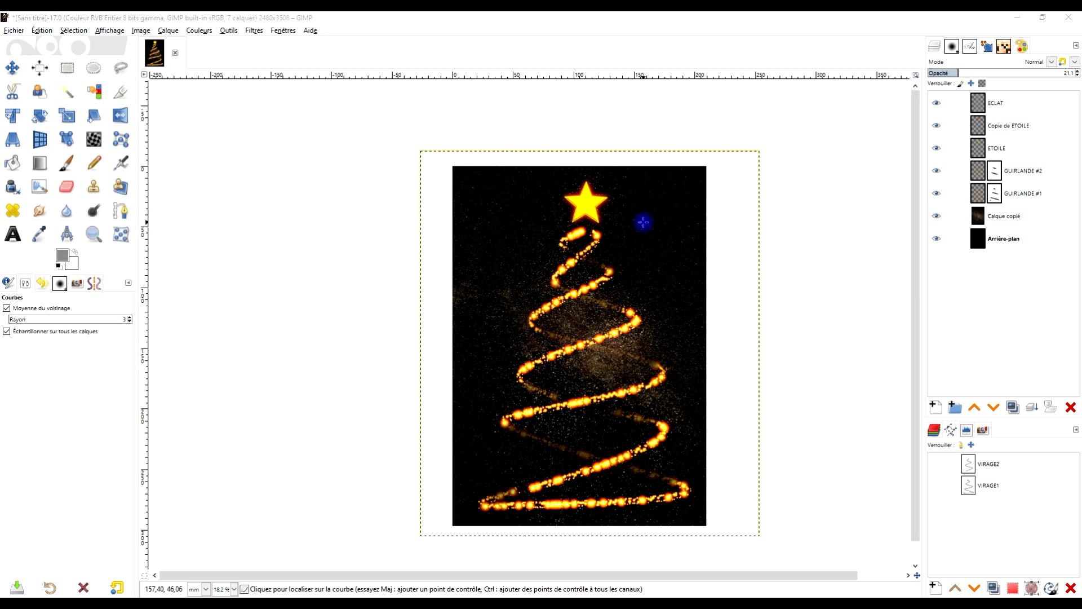
Undo the Hue-Saturation change on the starry sky layer.
key("ctrl+z")
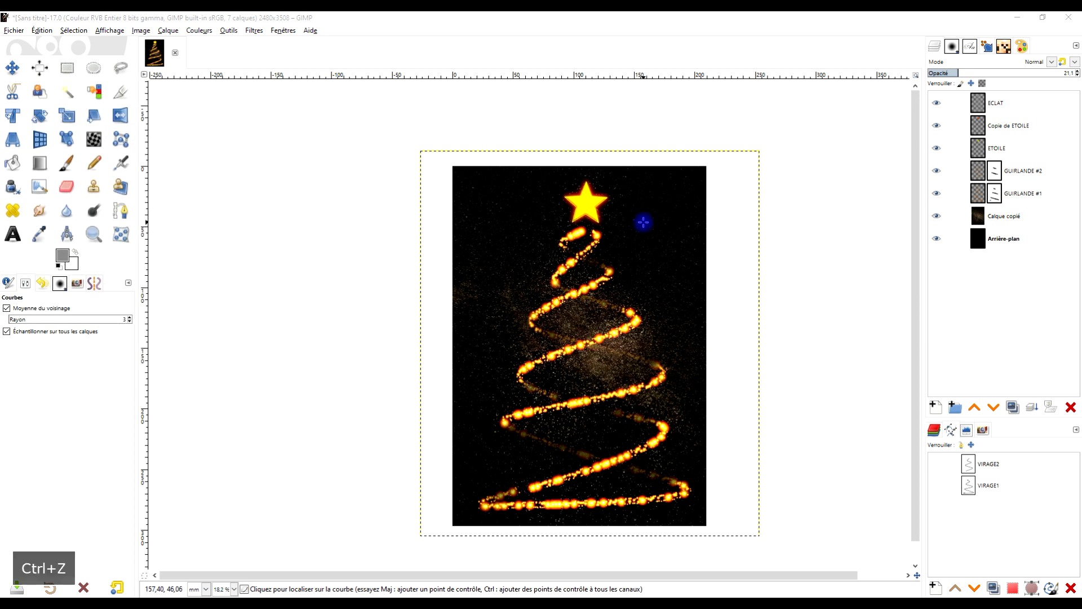
left_click(12, 68)
key("ctrl+z")
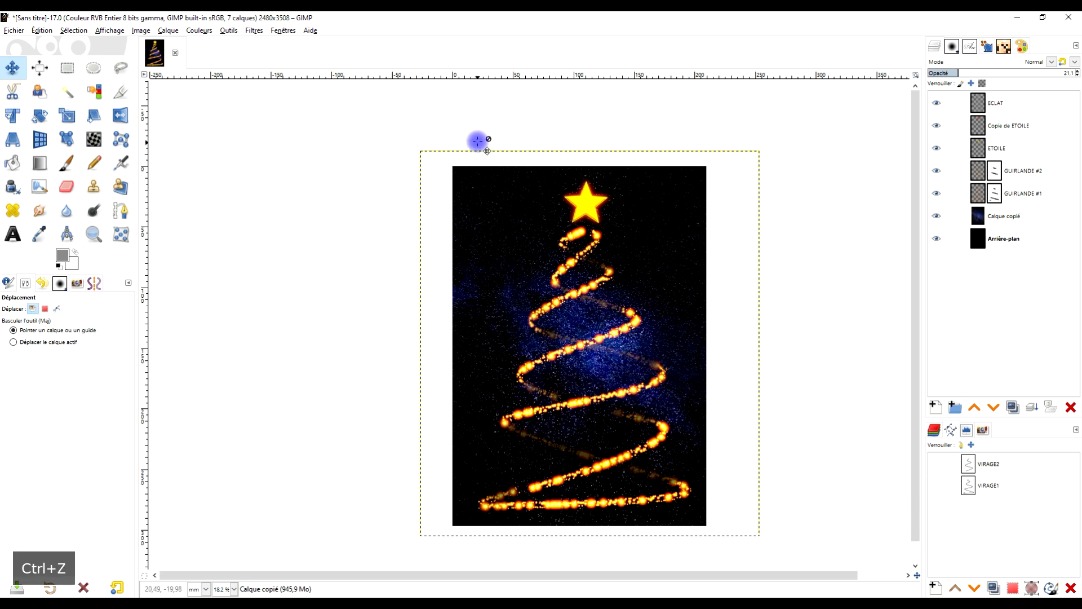
Darken the starry sky layer with Curves by pulling the value curve down to output 137 at input 157.
left_click(205, 30)
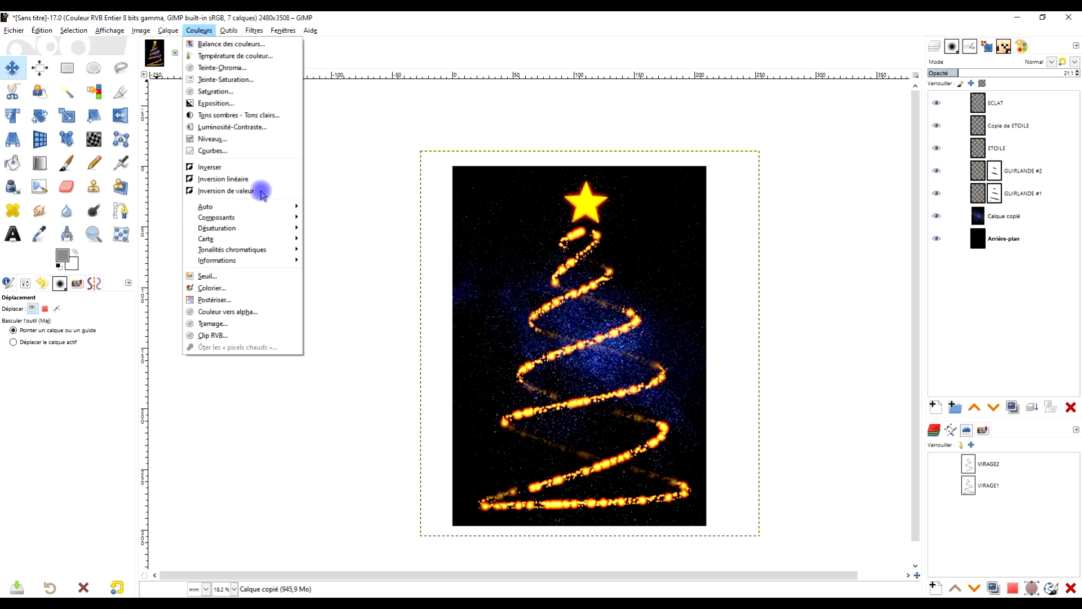
left_click(265, 151)
left_click_drag(131, 227, 163, 211)
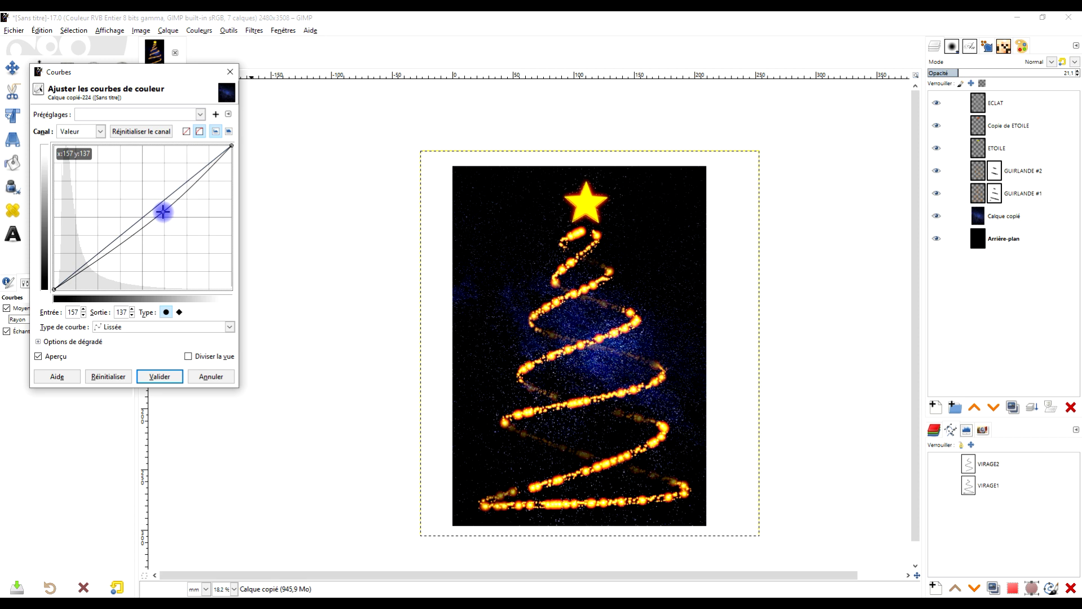
left_click(159, 376)
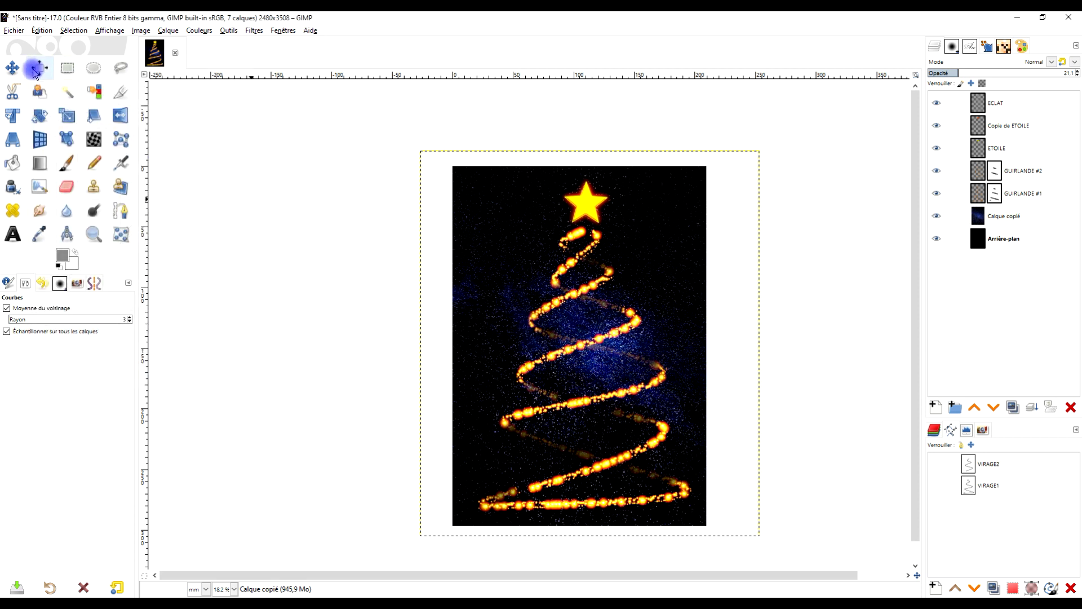
Move the starry sky layer slightly up and to the left behind the tree.
left_click(13, 68)
left_click(977, 215)
left_click_drag(696, 265, 673, 257)
Reduce the starry sky layer's opacity to 9.6 and fit the layer's boundary to the image dimensions.
left_click(936, 216)
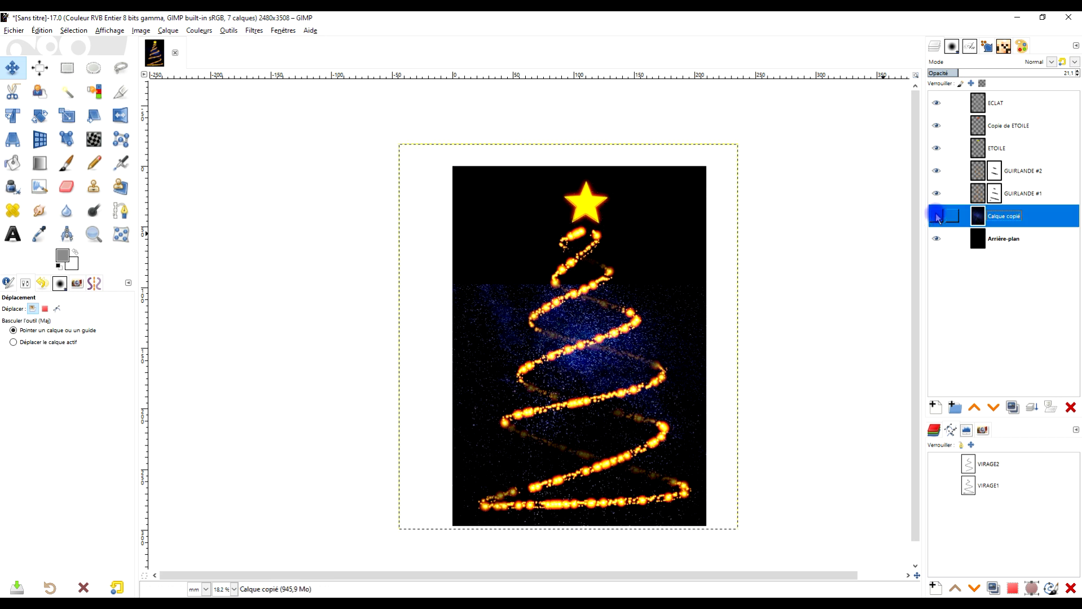
left_click(936, 215)
left_click_drag(954, 73, 939, 72)
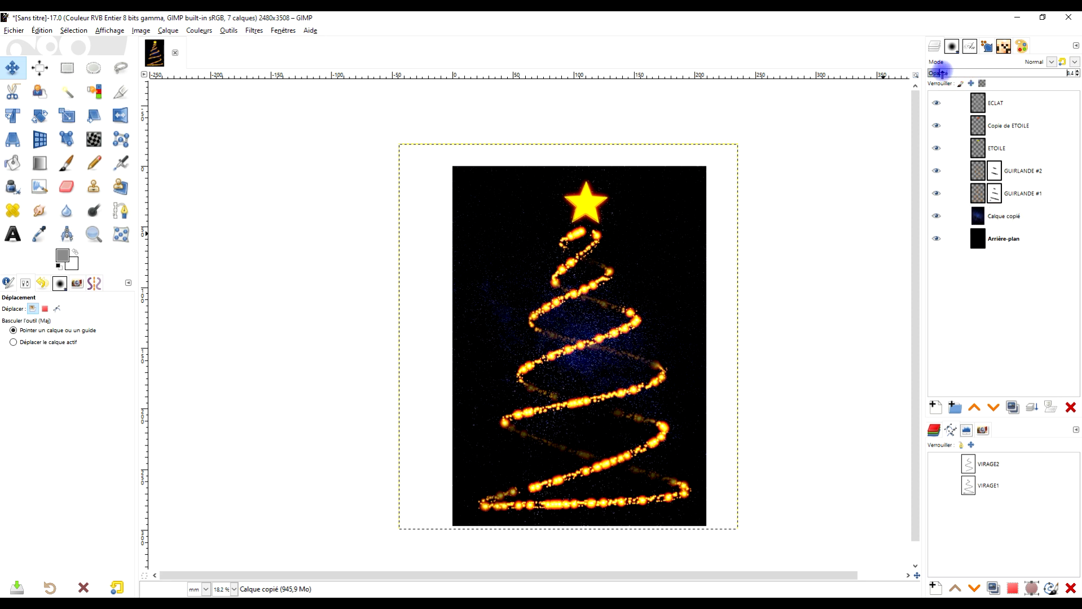
left_click_drag(944, 72, 932, 72)
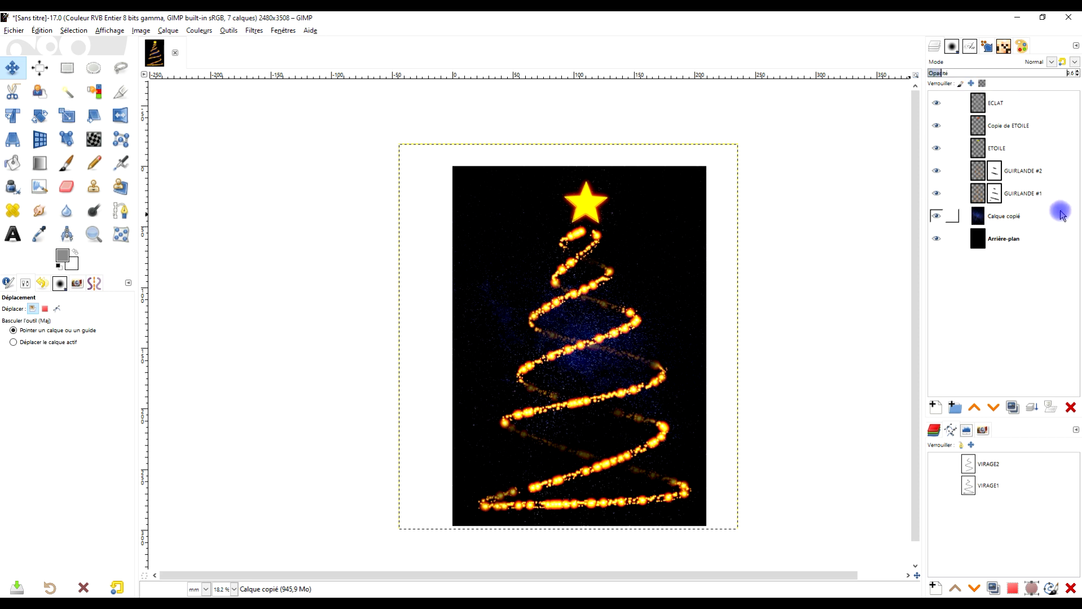
right_click(983, 216)
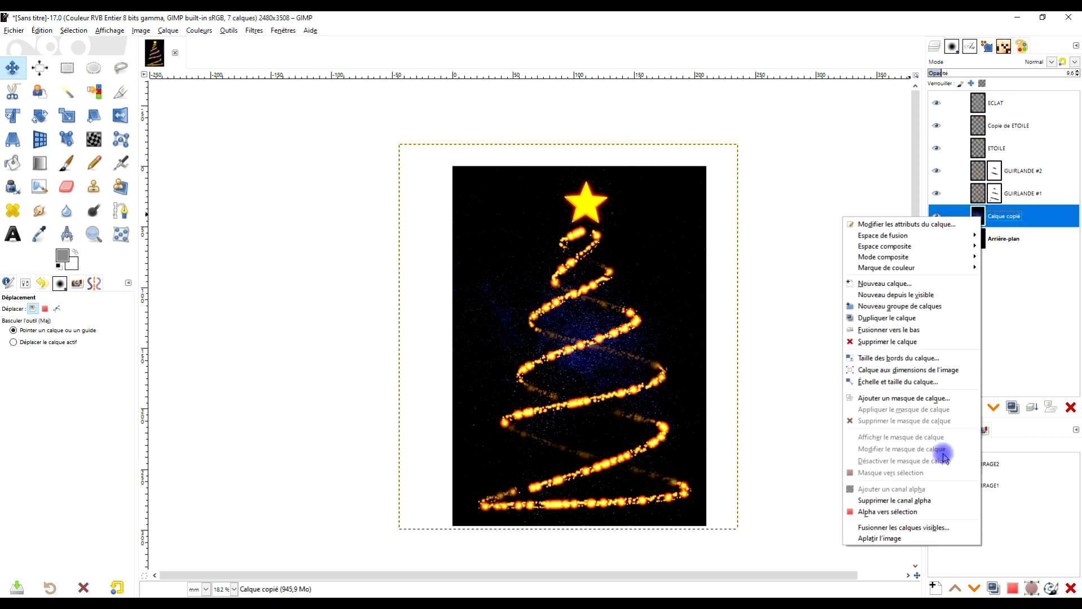
left_click(946, 372)
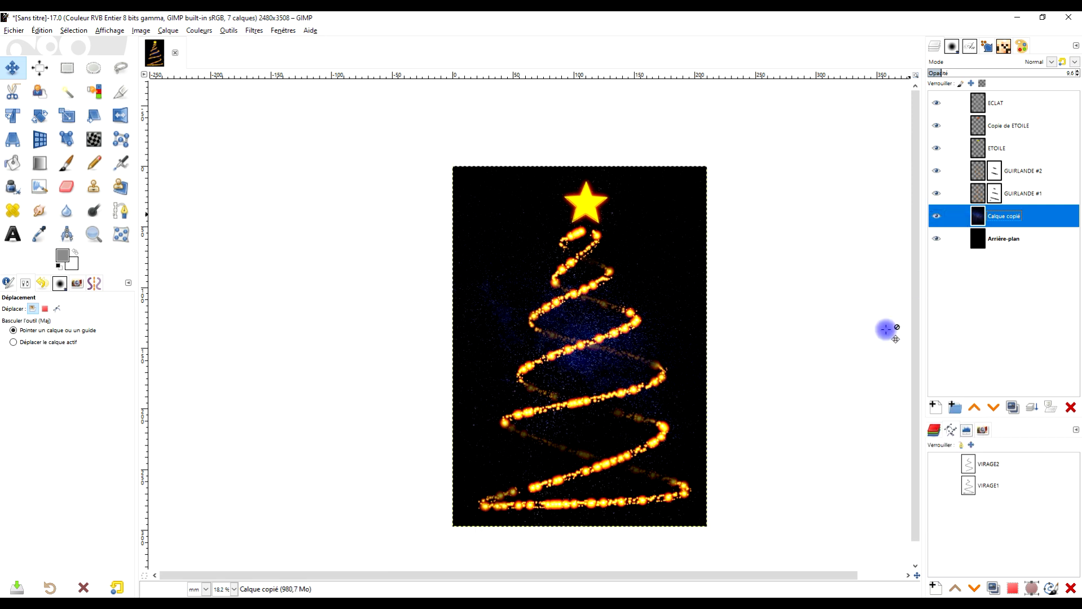
Lower the starry sky layer's opacity to 6.5 and compare the image with the layer hidden and shown.
left_click(93, 234)
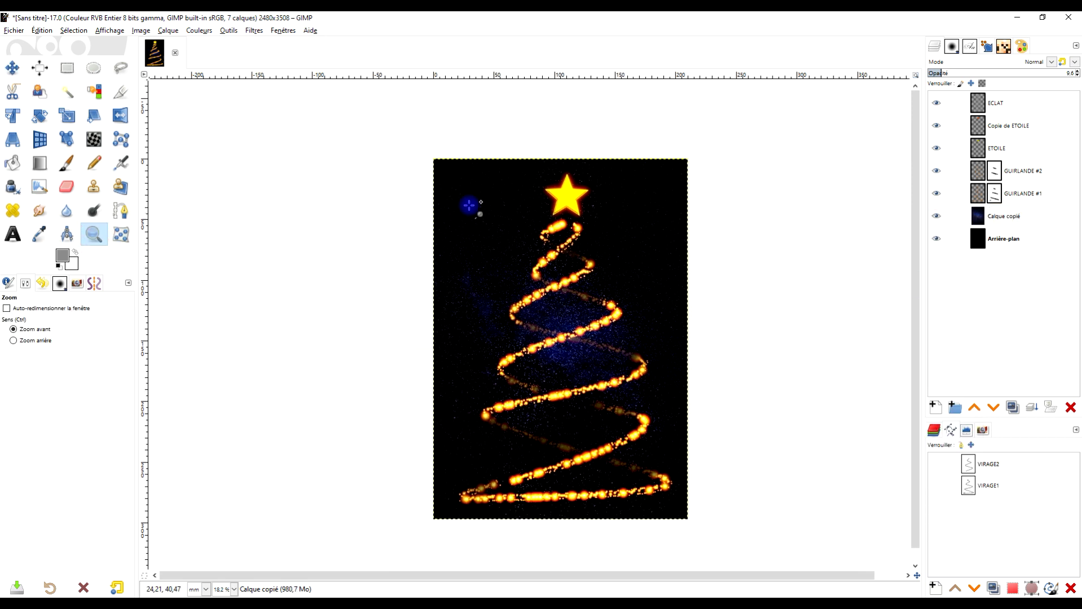
left_click_drag(419, 153, 713, 532)
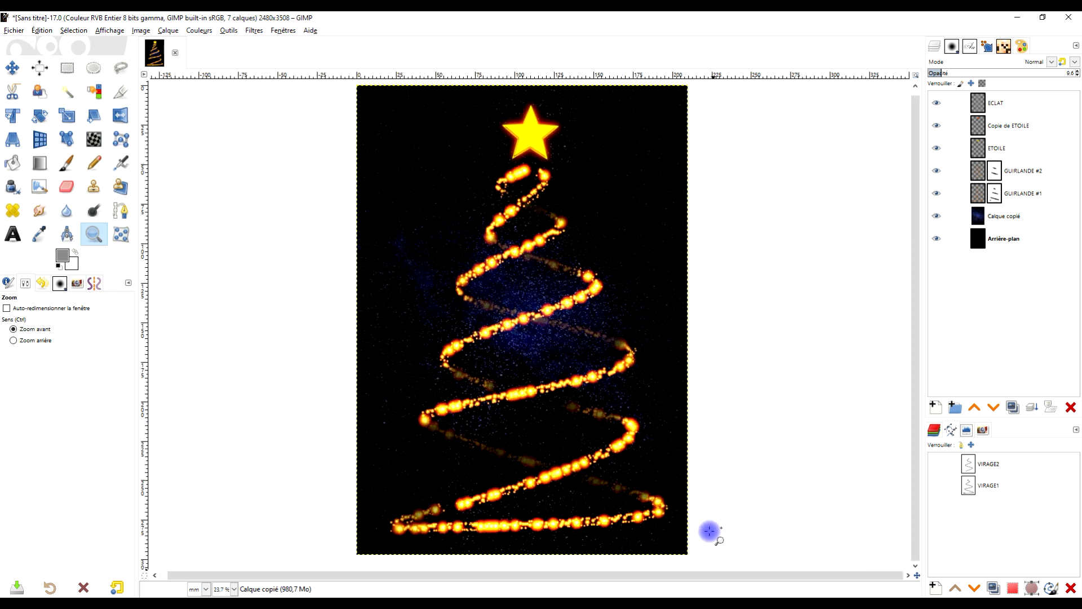
left_click(1039, 211)
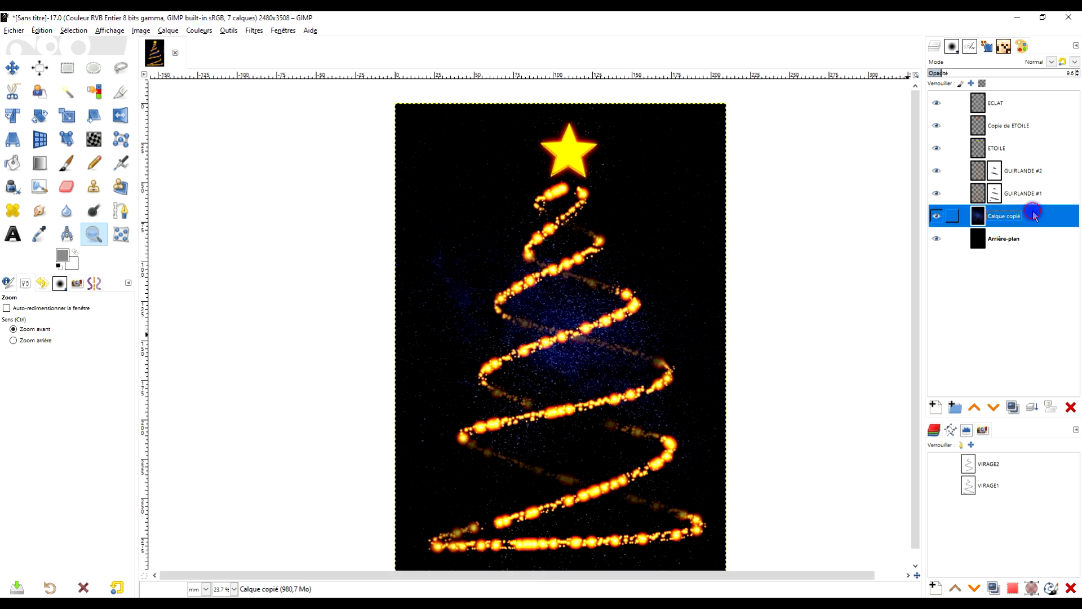
left_click(935, 73)
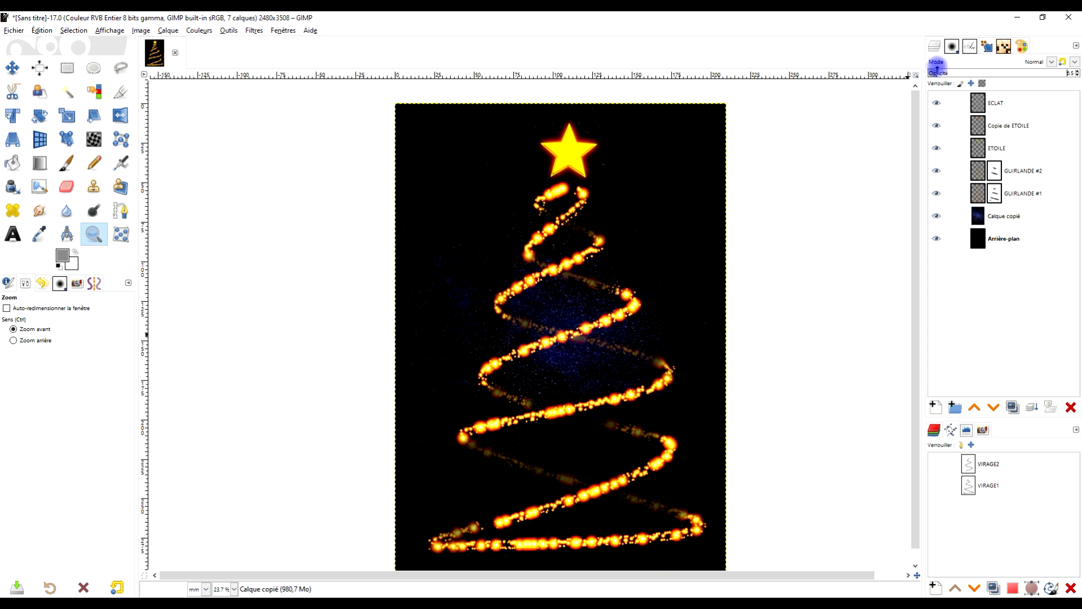
left_click(936, 217)
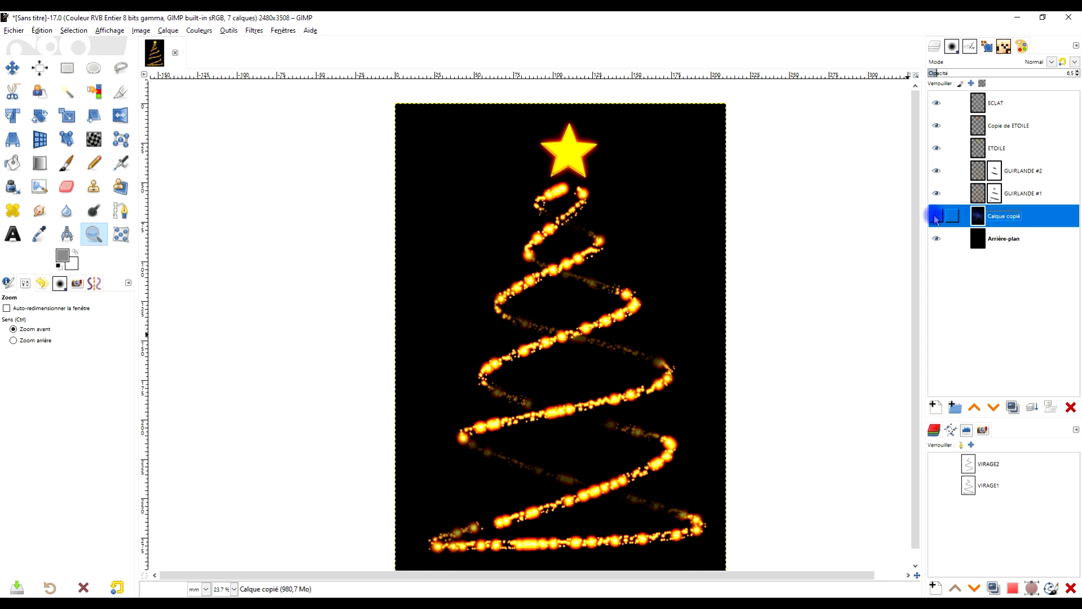
left_click(936, 217)
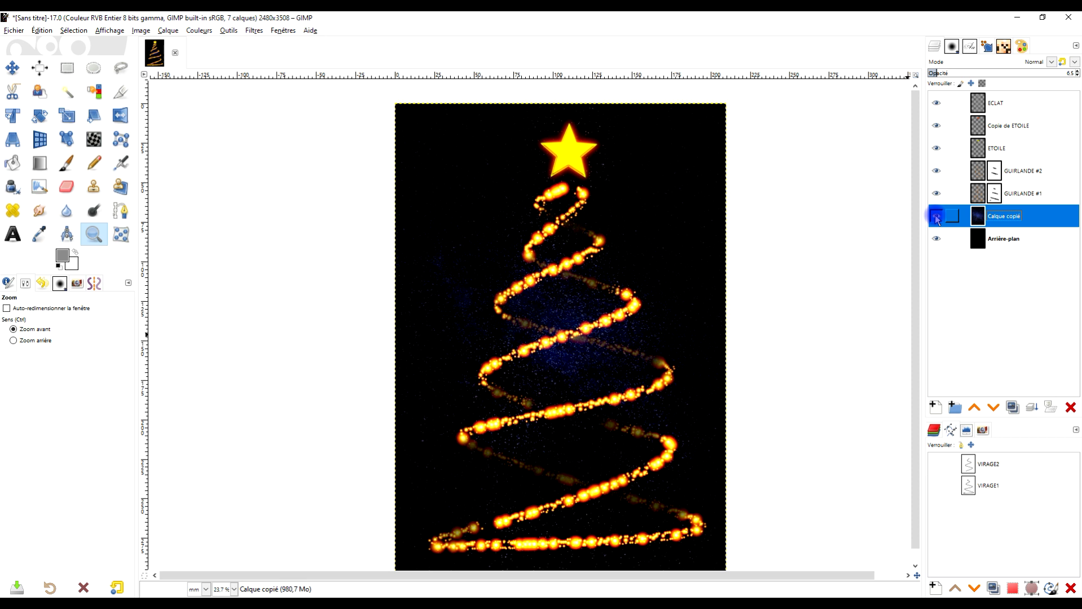
Move the starry sky layer down behind the lower part of the tree and fit its boundary to the image dimensions.
left_click(12, 67)
left_click_drag(624, 169, 679, 311)
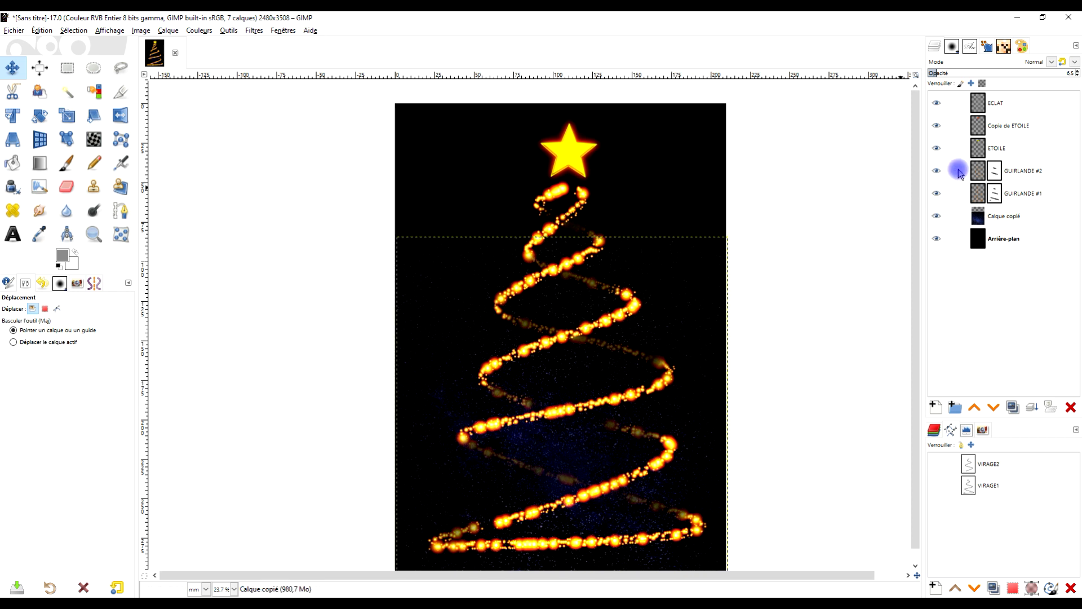
right_click(980, 219)
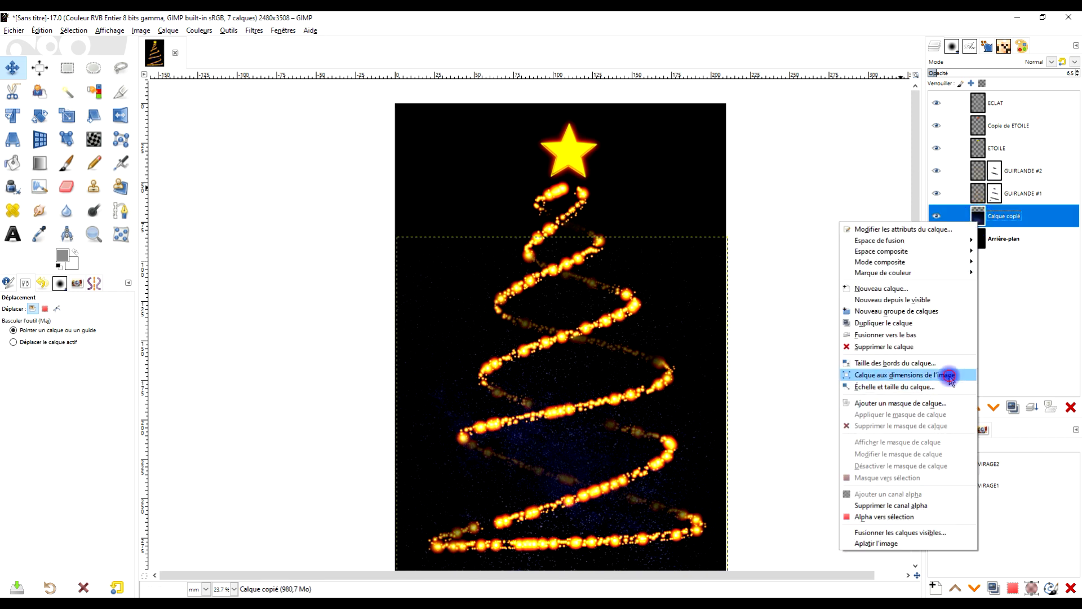
left_click(891, 375)
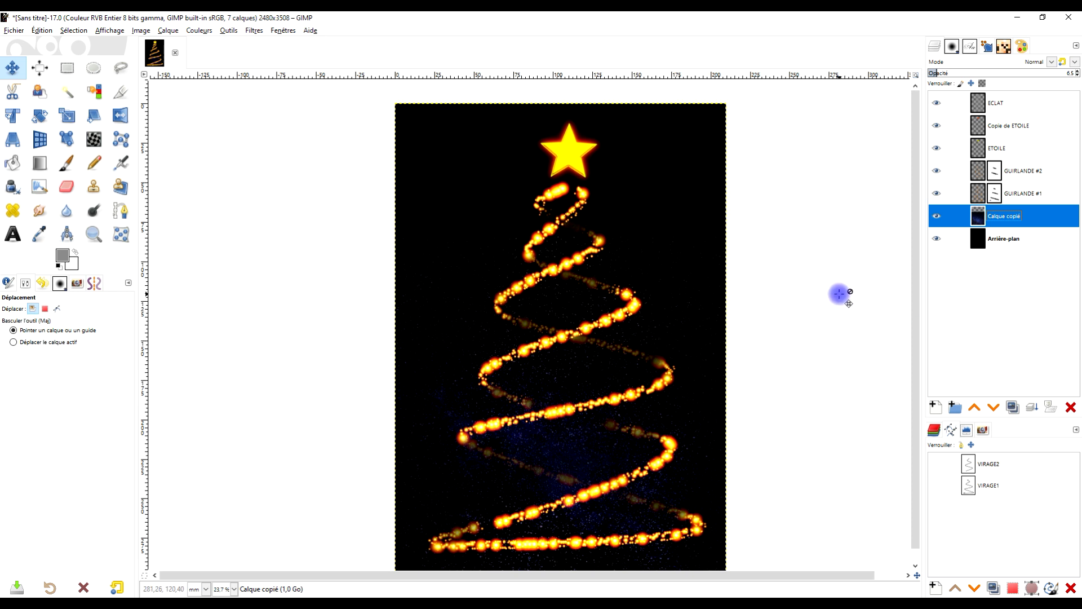
Select the ECLAT layer.
left_click(1010, 104)
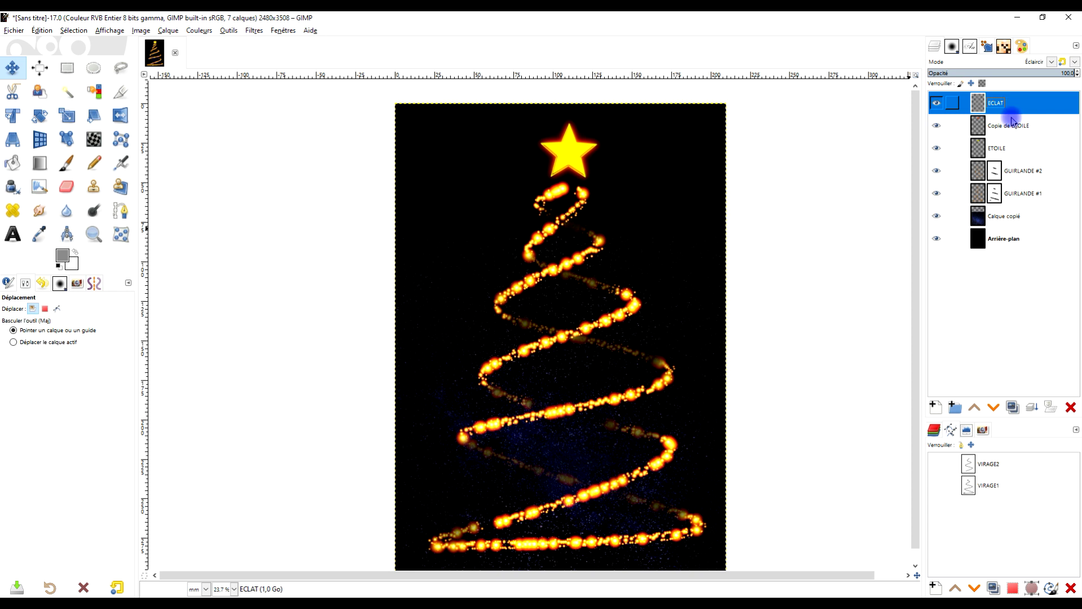